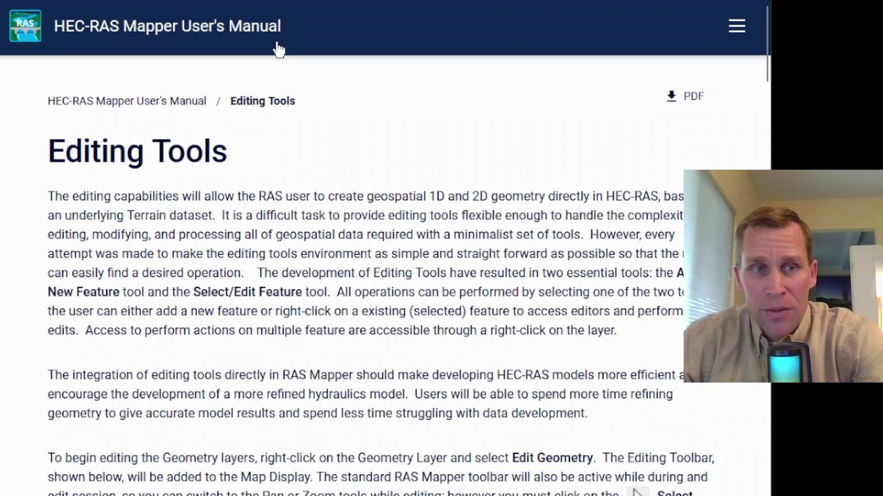
- Highlight the Editing Tools heading in the manual and maximize the browser window
drag(54, 161, 252, 170)
click(245, 165)
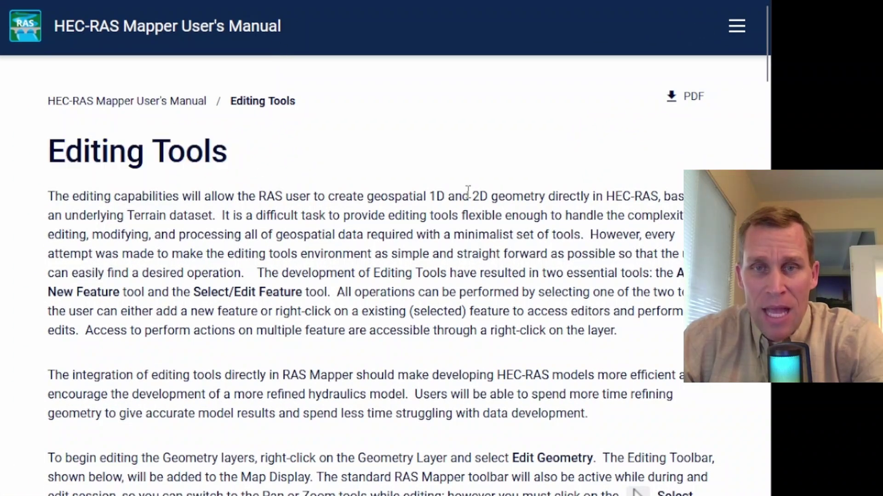
drag(767, 44, 791, 27)
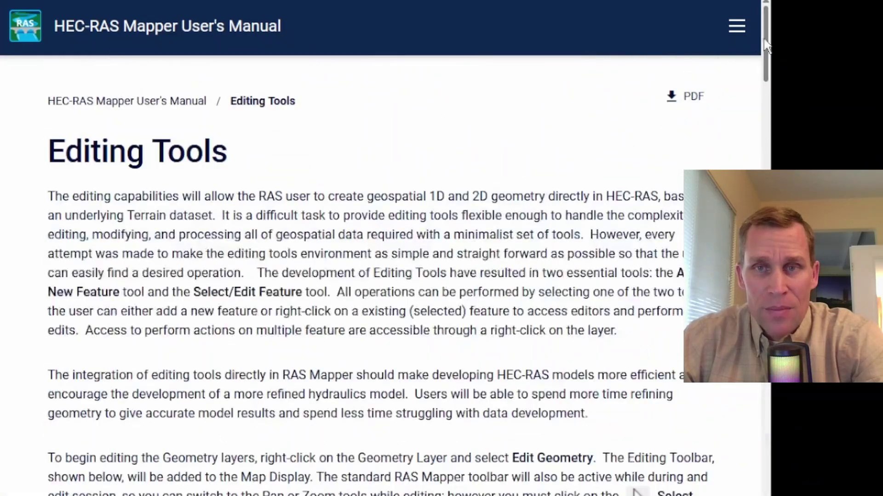
key(super+Up)
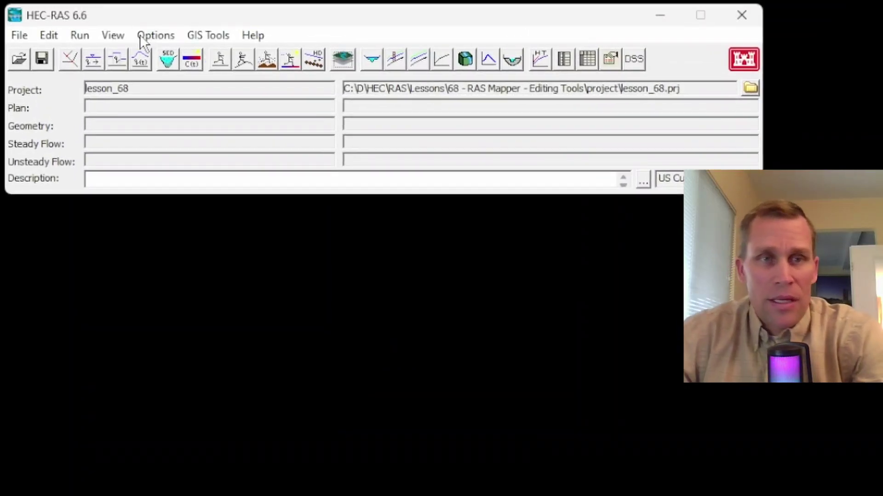
- Save the geometry data under the new title 'base'
click(69, 58)
click(17, 169)
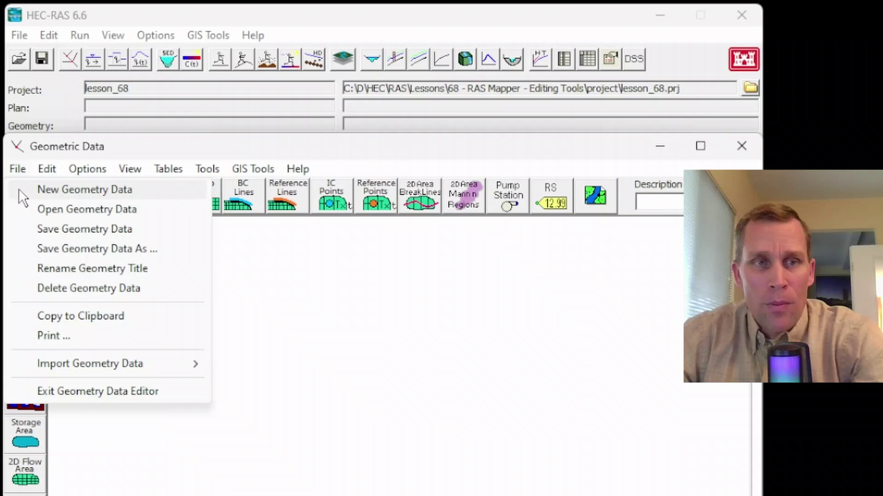
click(55, 230)
text(base)
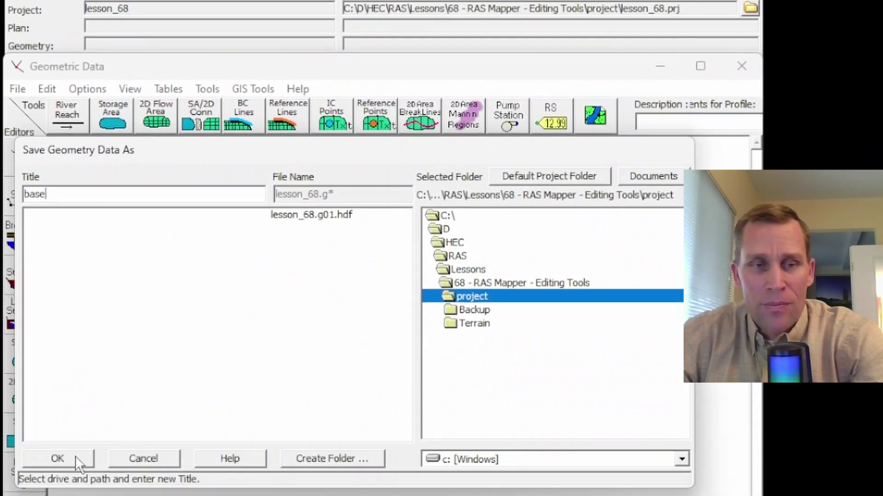
click(75, 458)
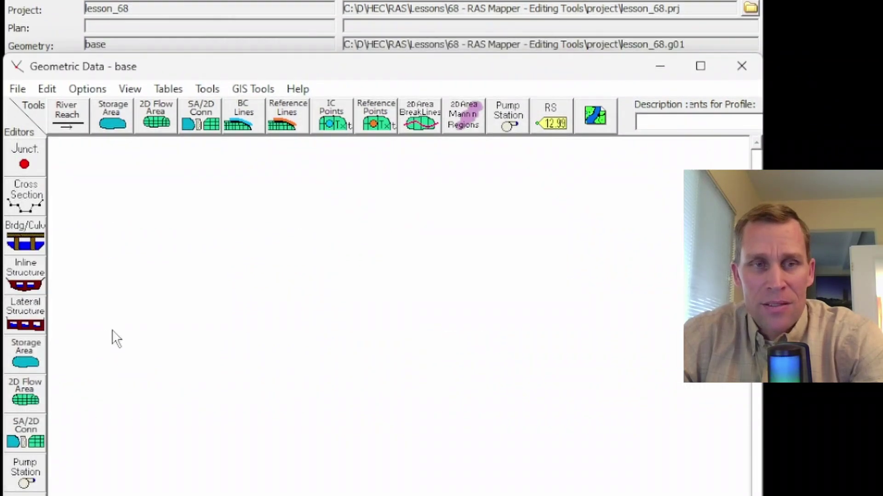
- Close the geometry editor and launch RAS Mapper from GIS Tools
click(741, 65)
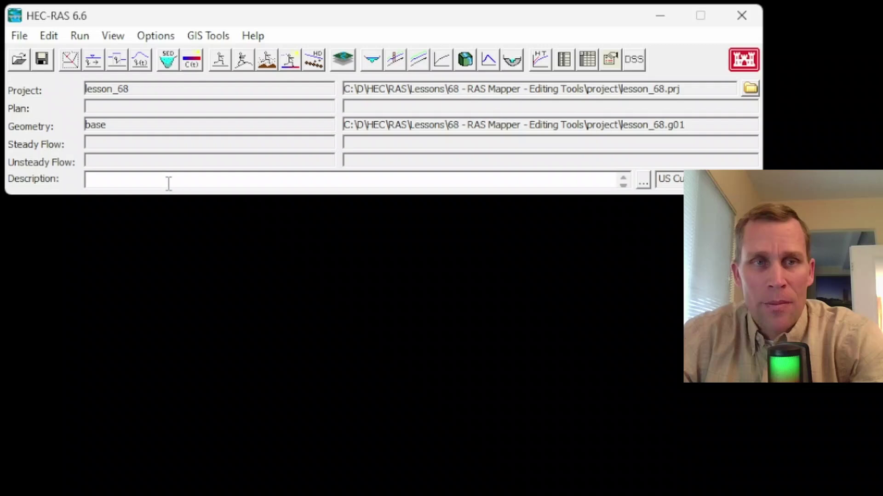
click(219, 35)
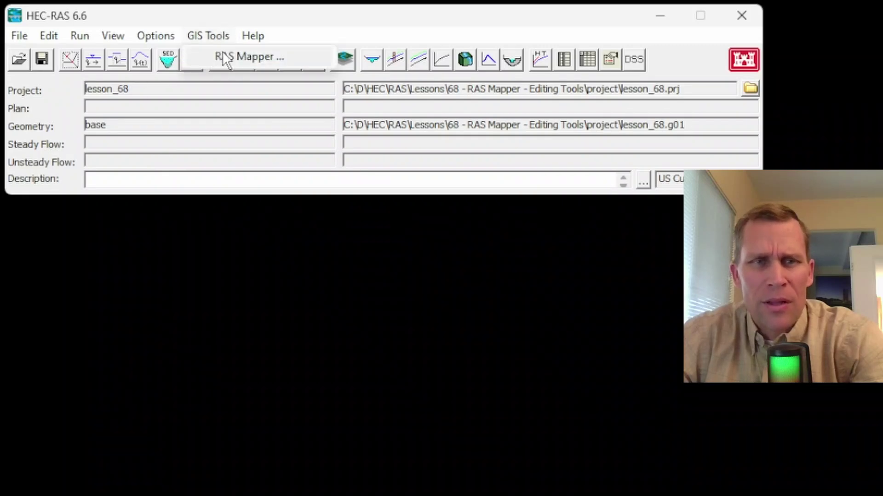
click(222, 52)
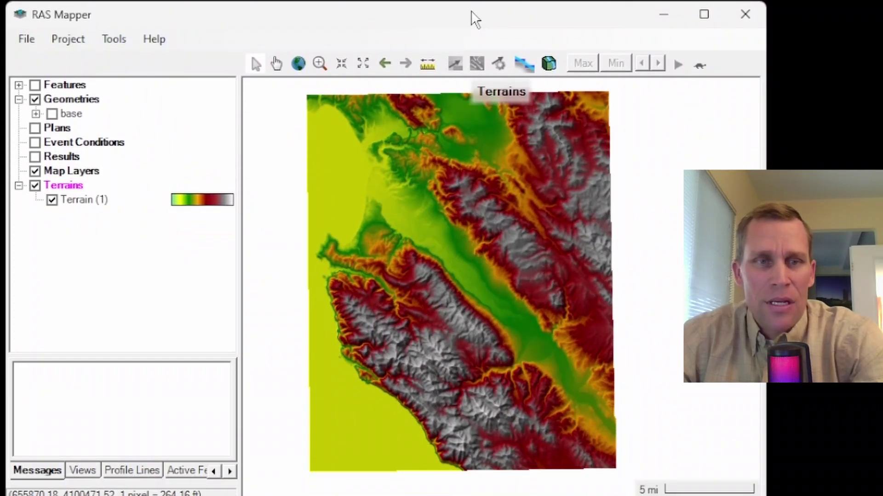
- Pan the terrain map and review the project's projection definition
mouse_move(329, 151)
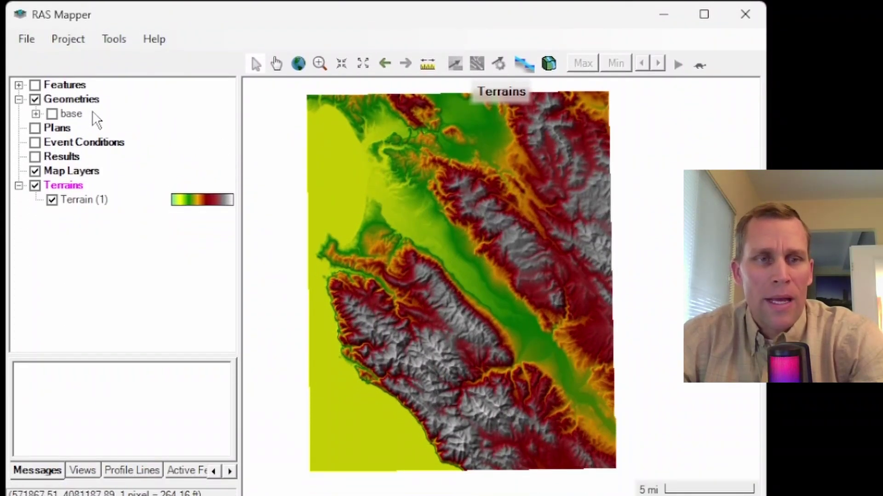
mouse_move(377, 216)
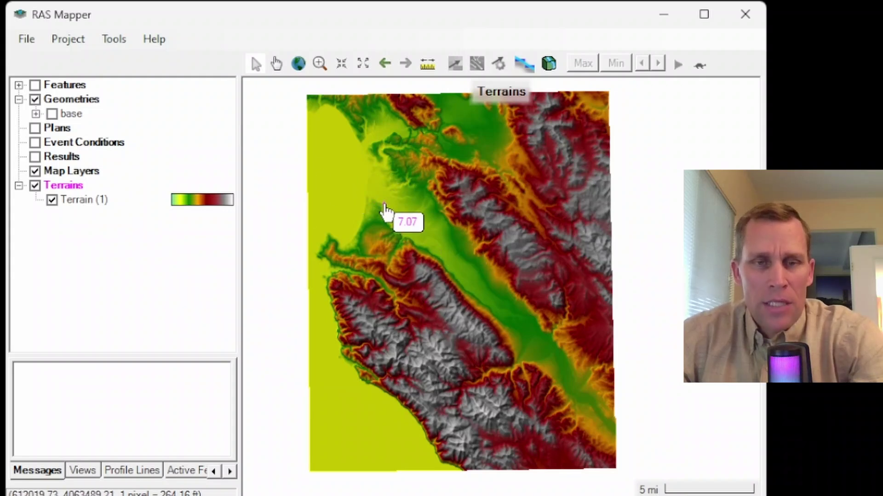
drag(401, 212, 427, 215)
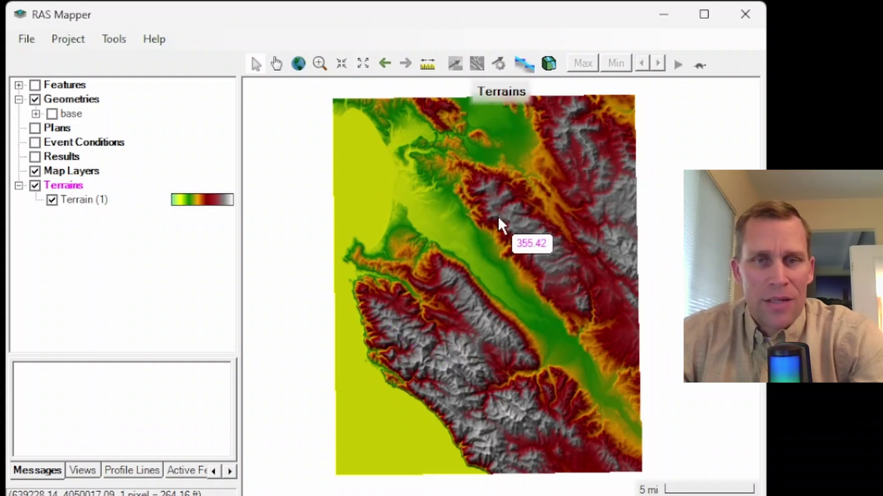
click(68, 39)
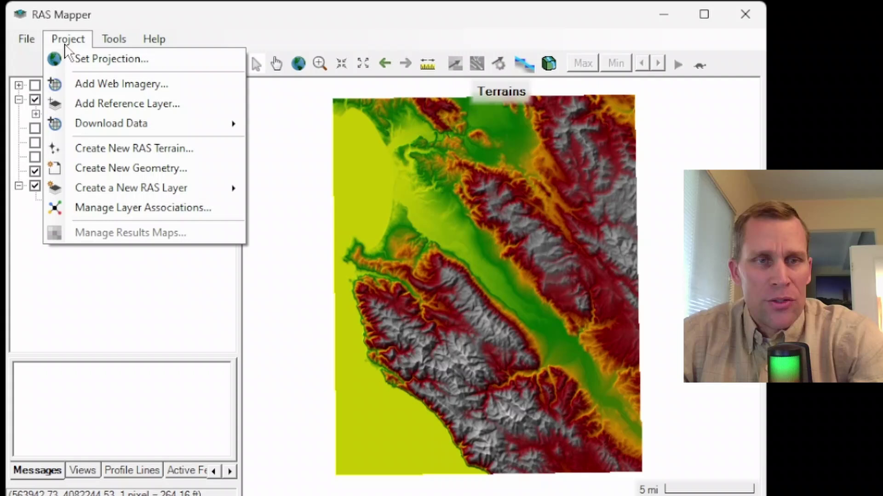
click(81, 57)
drag(408, 224, 301, 142)
click(647, 35)
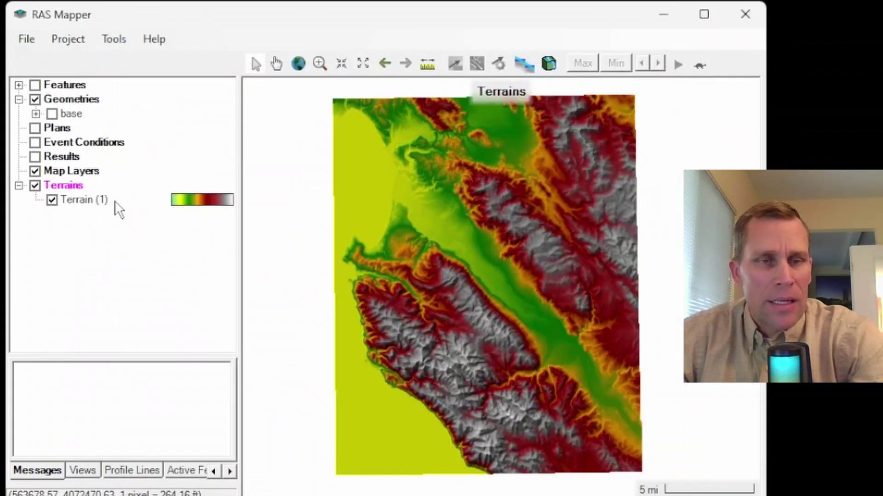
- Select and expand the base geometry to reveal its empty layers
click(90, 199)
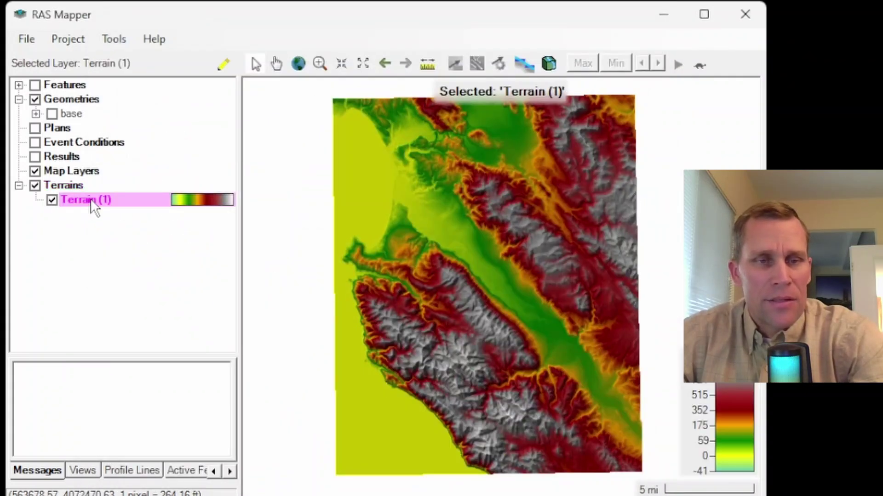
click(71, 113)
click(35, 114)
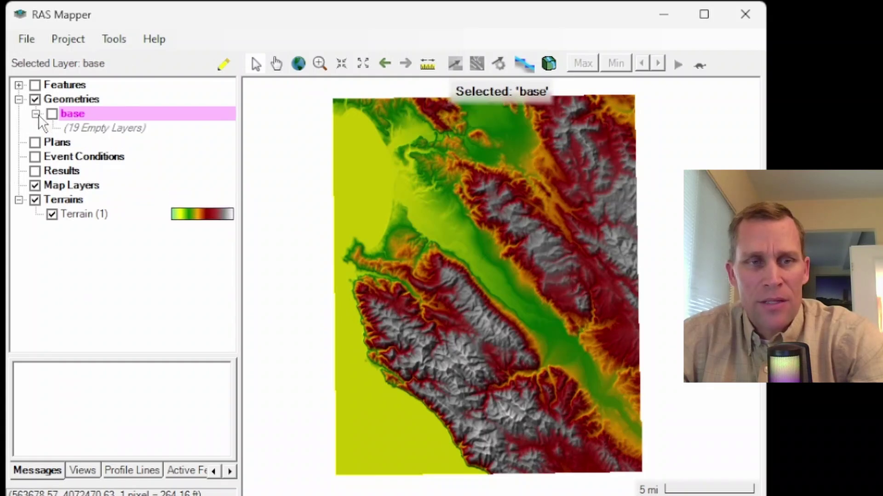
- Edit base, turn on Rivers, and make Flow Paths the edited layer with Add New Feature
right_click(76, 115)
click(108, 147)
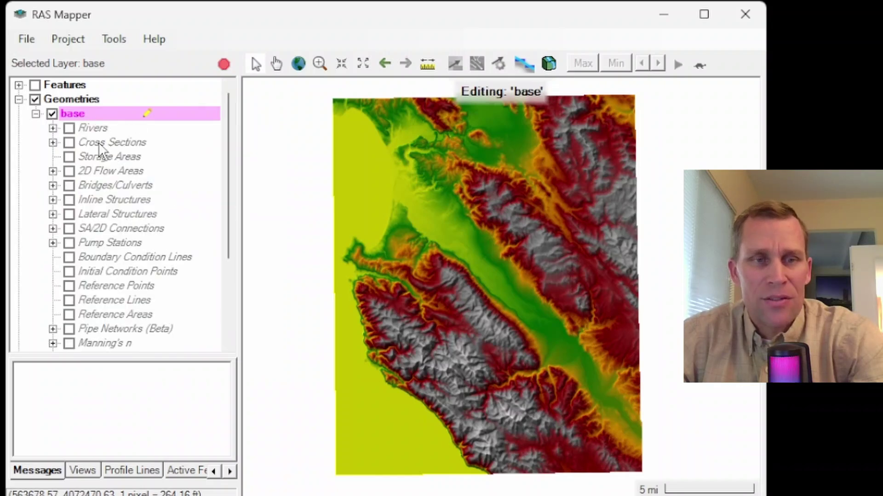
click(69, 129)
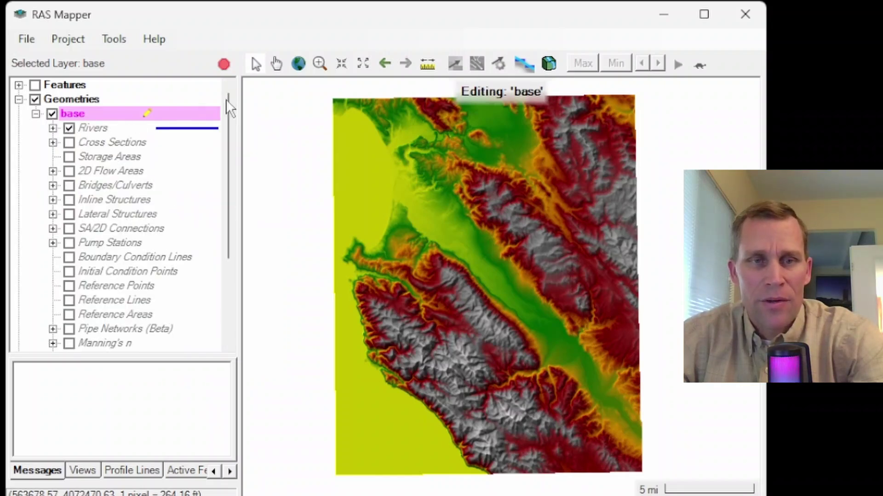
click(53, 128)
click(112, 173)
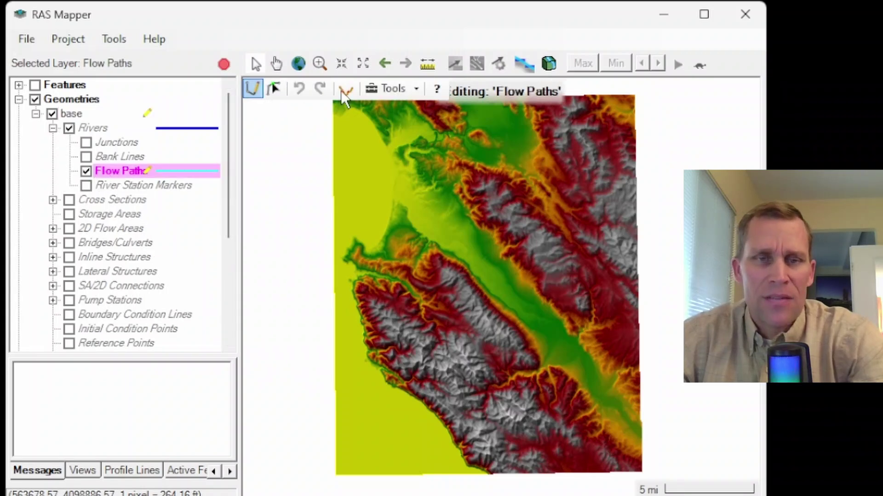
click(252, 89)
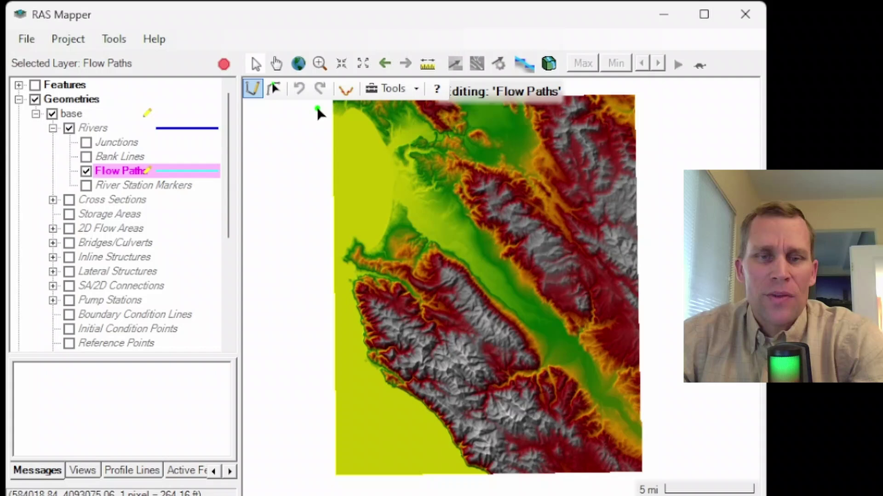
click(453, 128)
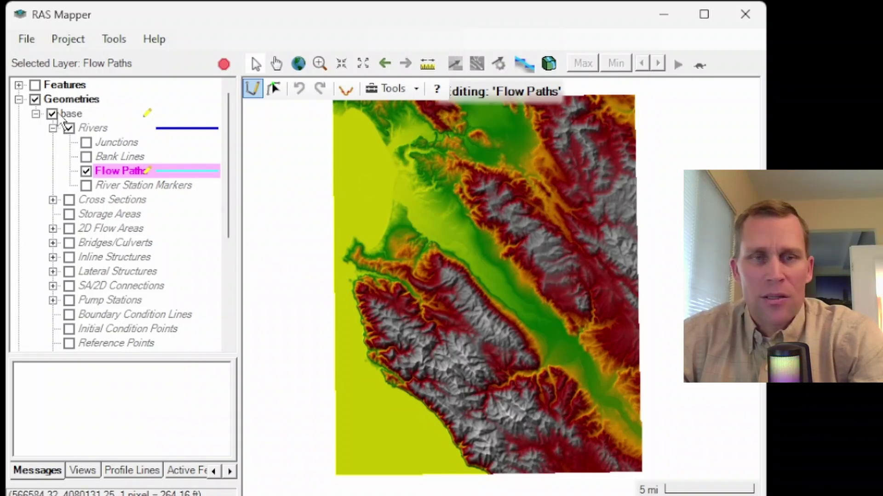
- Stop editing and add the Google Map web imagery layer under Map Layers
click(18, 100)
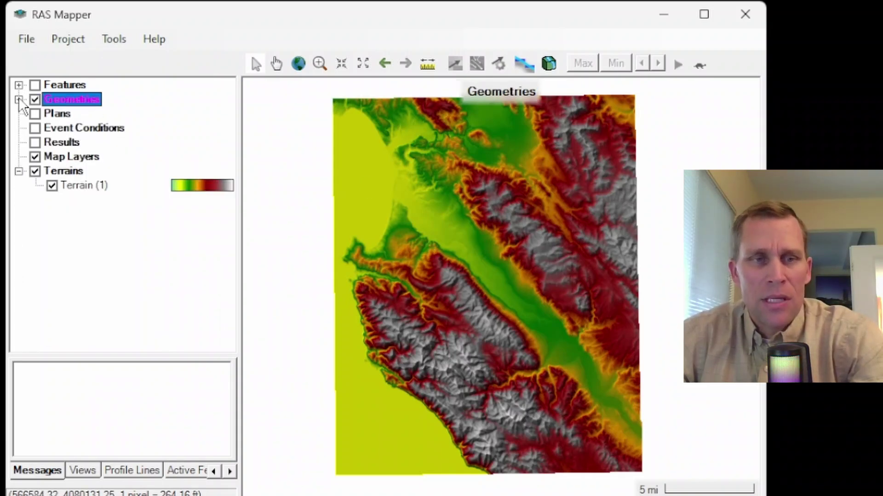
click(57, 156)
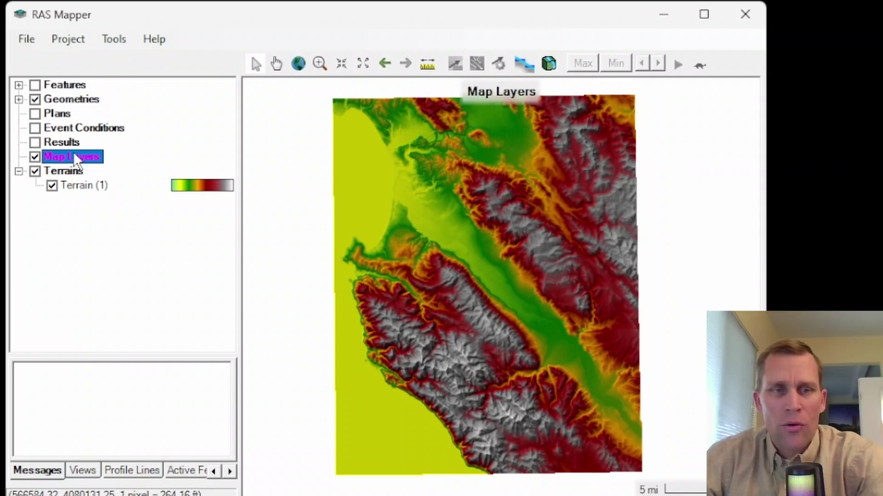
right_click(76, 159)
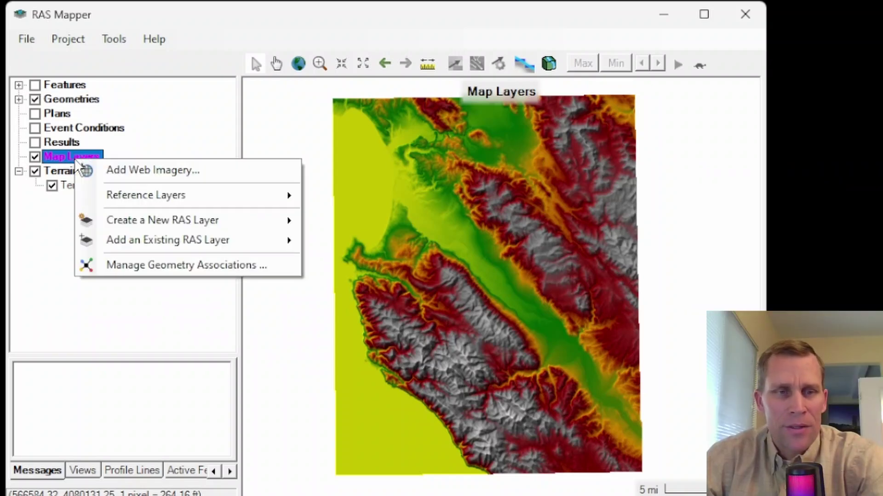
click(140, 170)
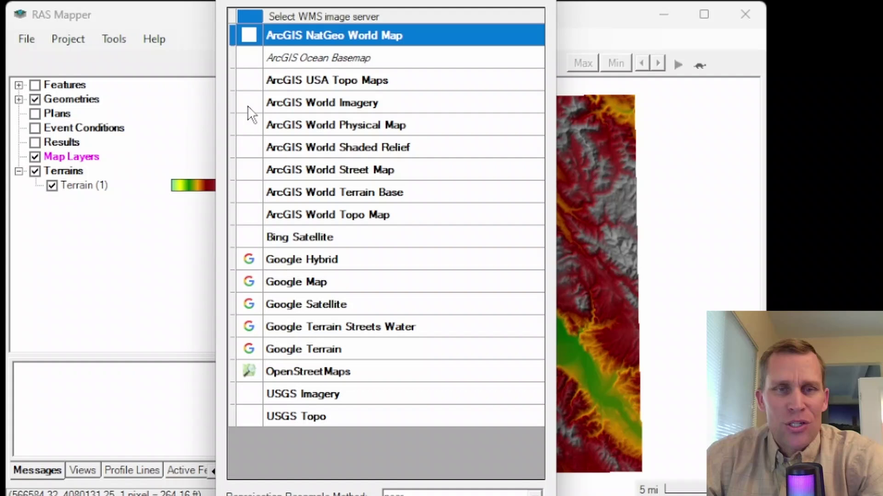
drag(209, 1, 328, 3)
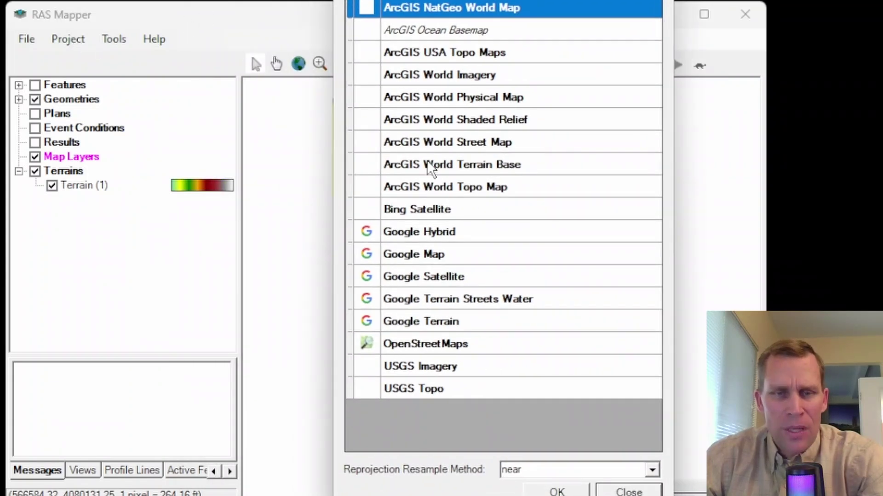
click(405, 254)
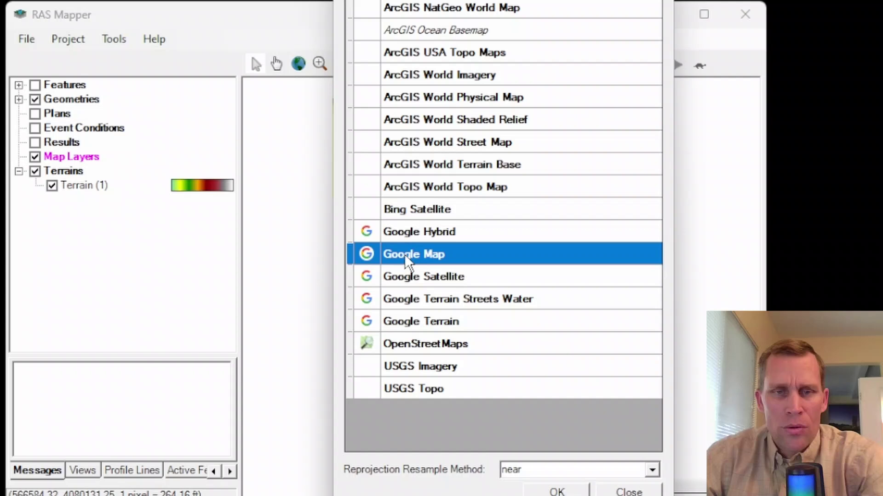
click(556, 491)
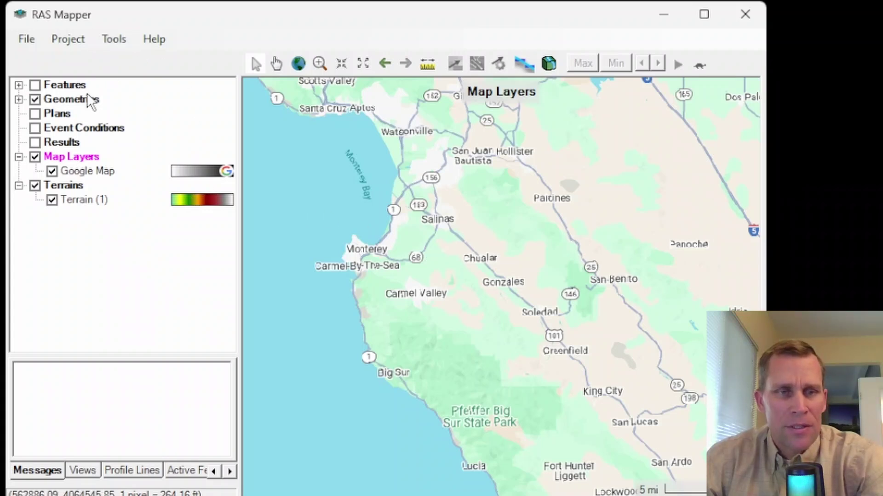
- Add the OpenStreetMaps basemap and hide the Google Map layer
right_click(82, 159)
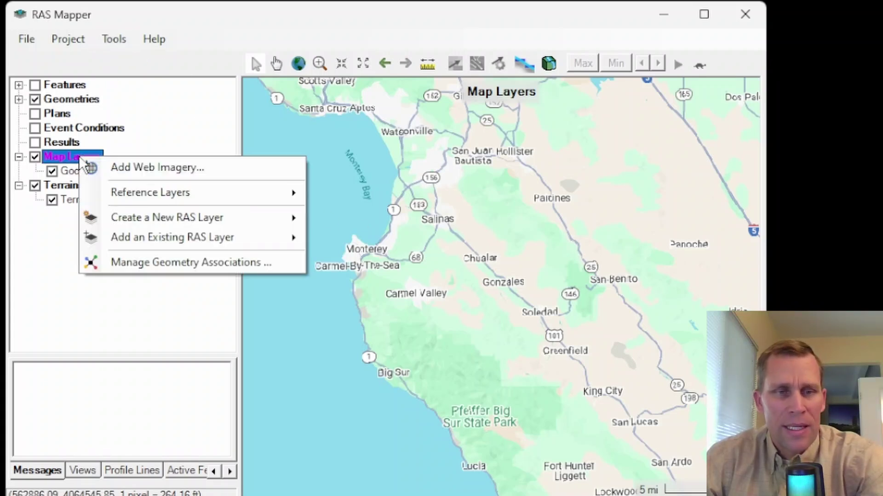
click(164, 167)
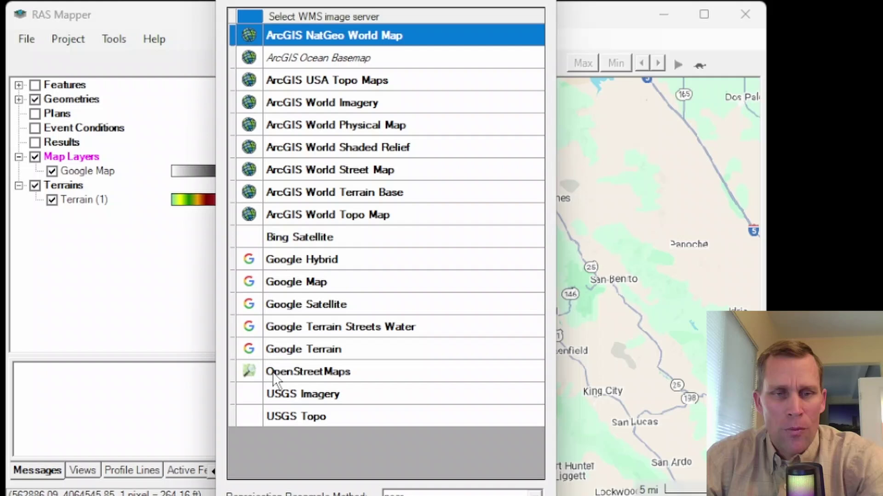
click(286, 371)
key(Return)
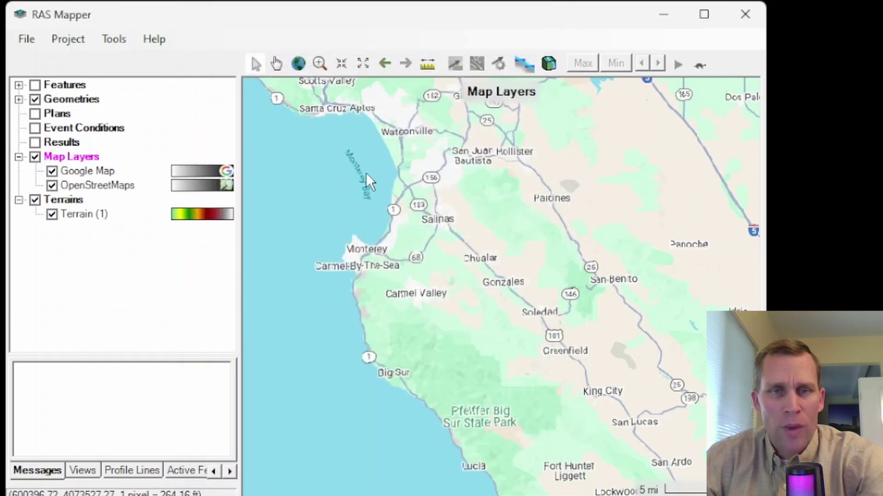
click(52, 173)
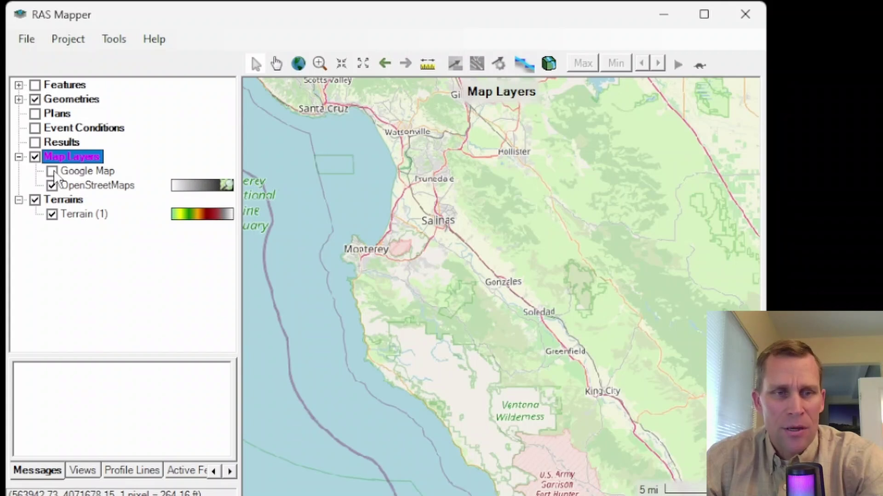
- Show the Google Map background and zoom toward the Carmel River mouth
click(52, 172)
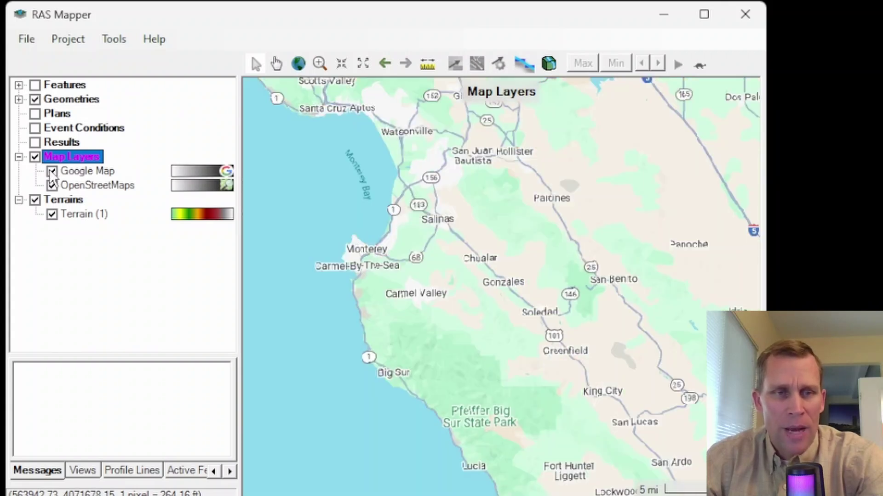
scroll(335, 278, up, 3)
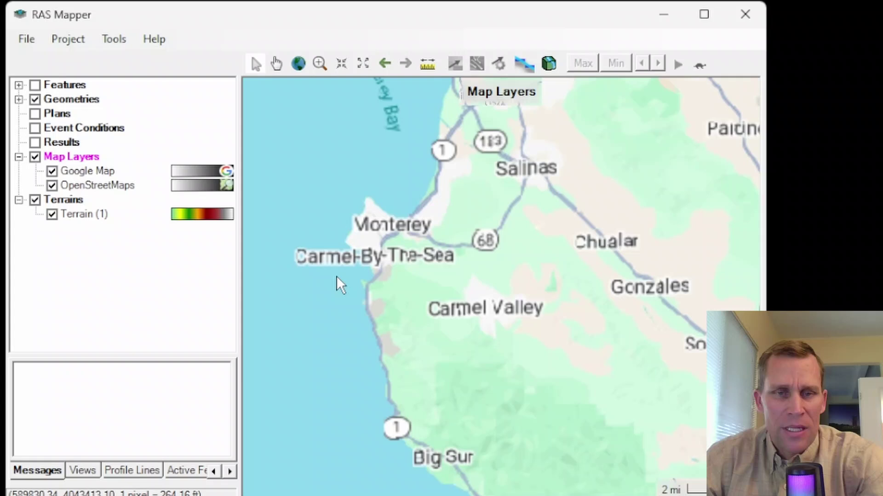
scroll(370, 281, up, 1)
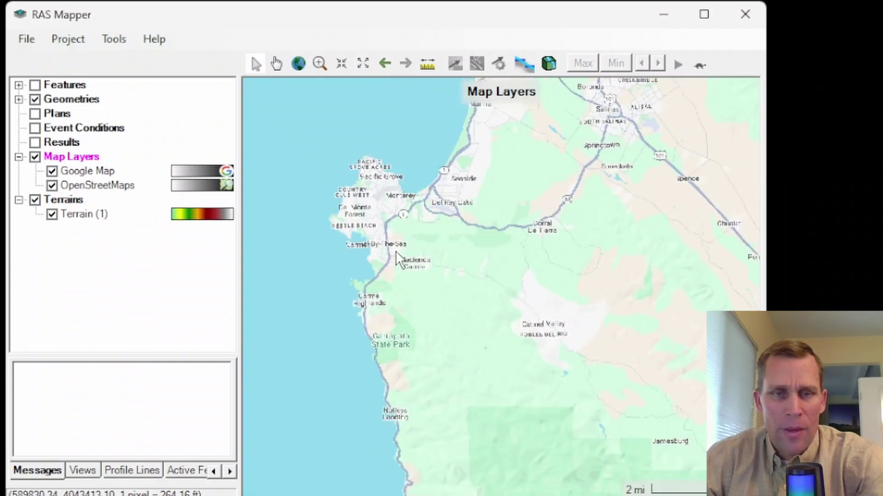
scroll(395, 250, up, 1)
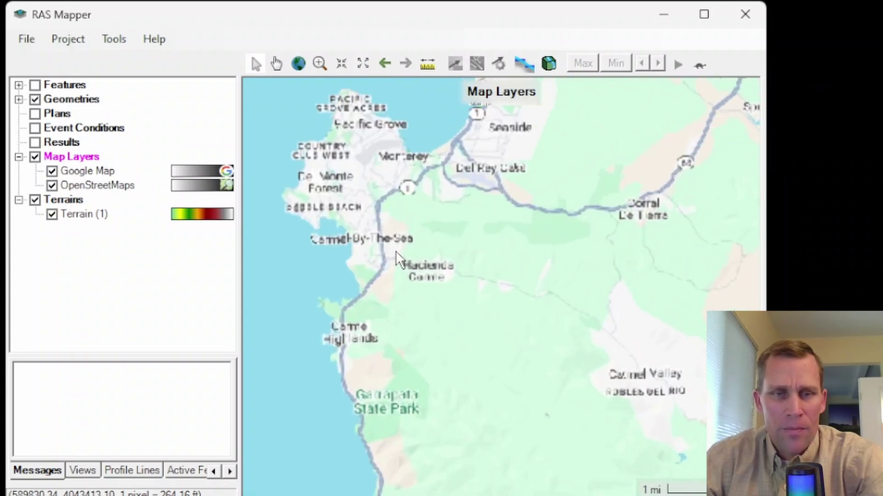
- Hide Map Layers to view the bare terrain while zooming further in
click(34, 156)
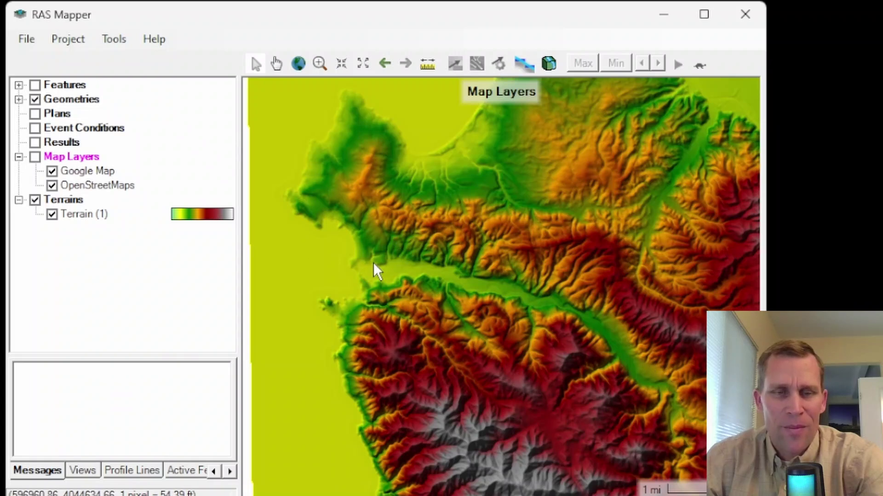
scroll(374, 262, up, 1)
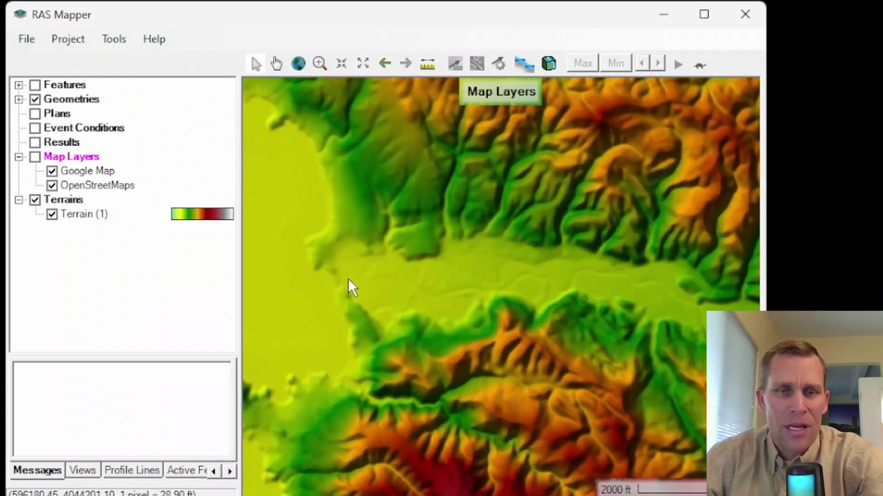
scroll(349, 278, up, 2)
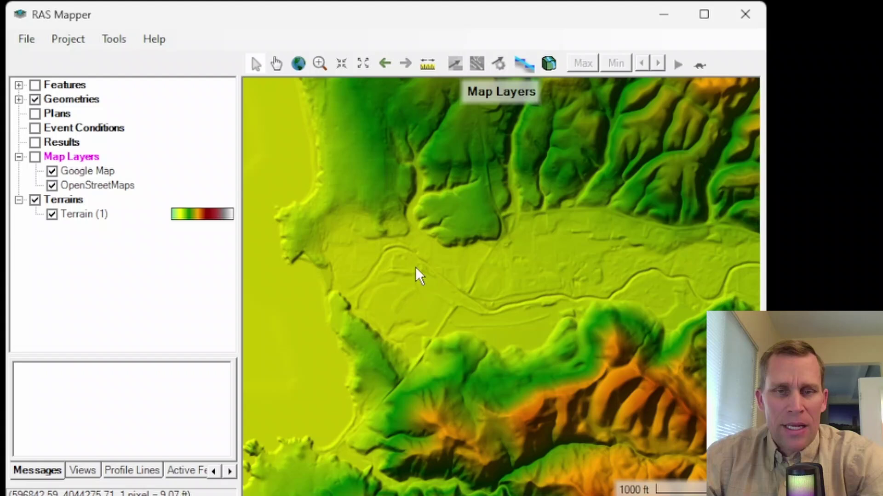
scroll(469, 298, up, 1)
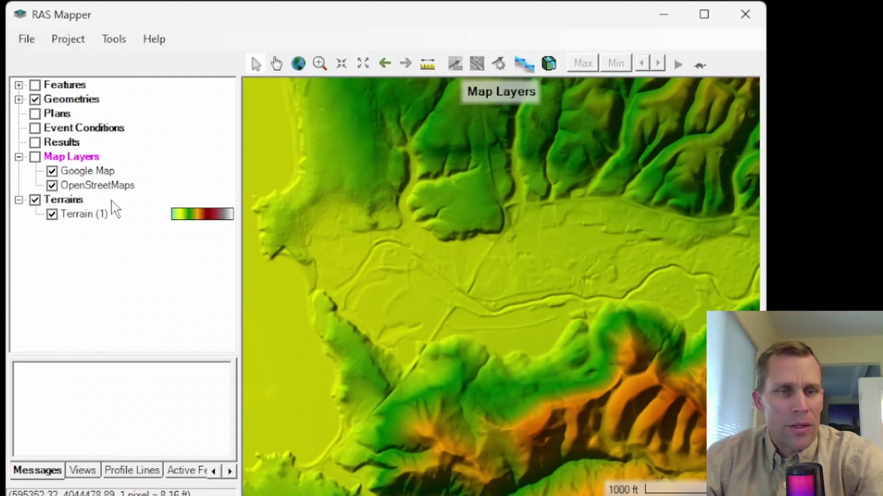
- Restore Map Layers and switch the background from Google Map to OpenStreetMaps
click(35, 157)
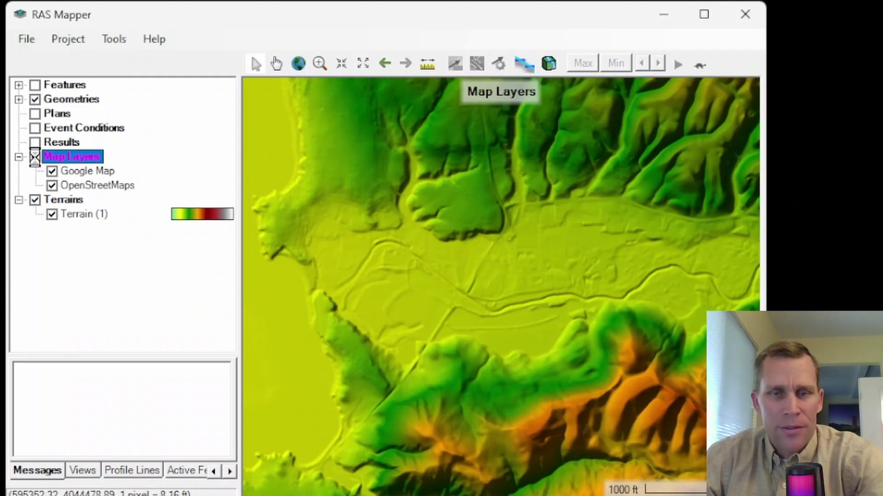
scroll(304, 294, up, 2)
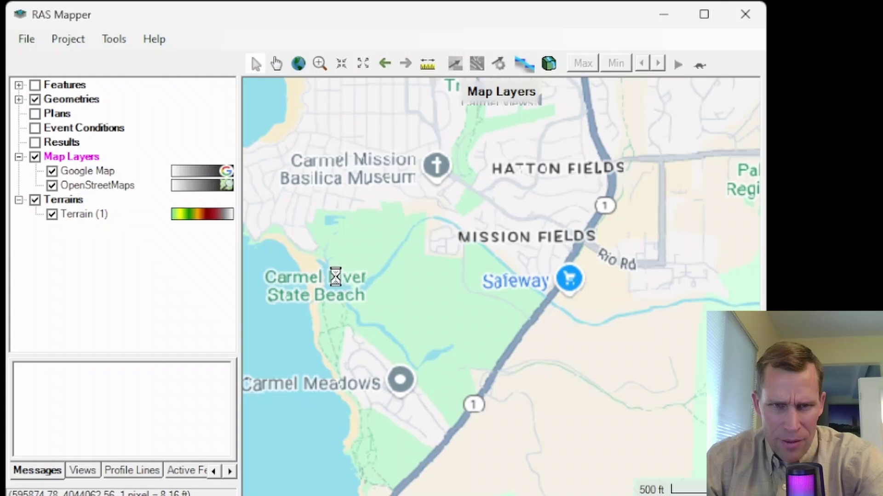
click(52, 171)
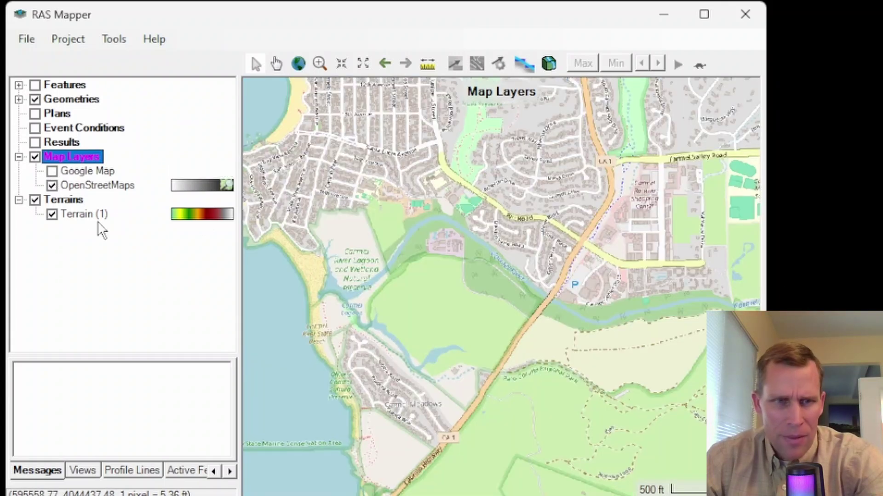
scroll(348, 288, up, 3)
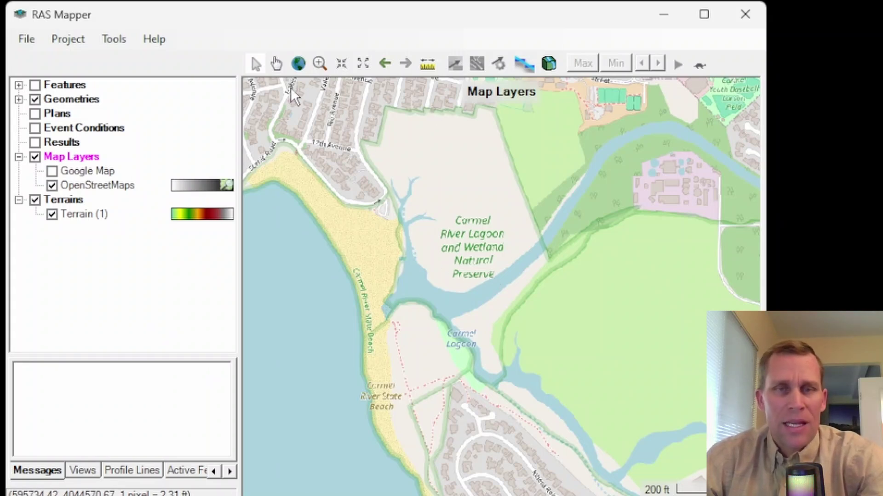
- Expand Geometries, put base into edit mode, and dismiss the edit-mode warning
click(18, 100)
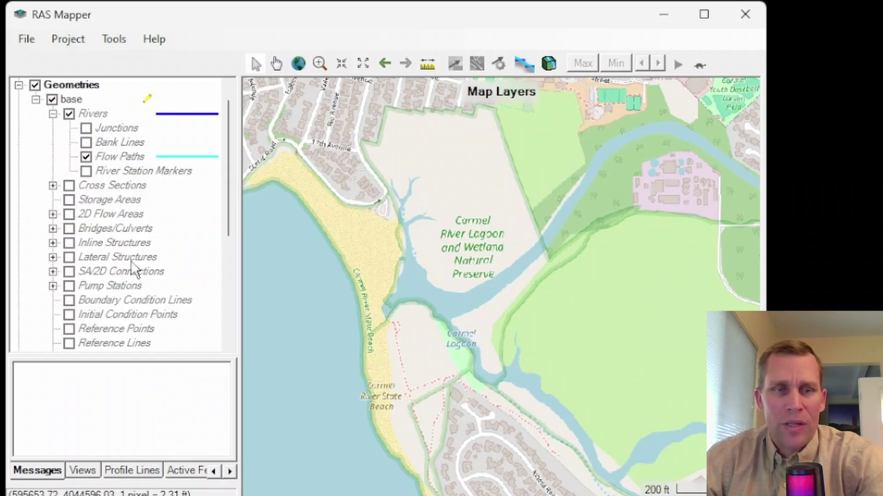
scroll(102, 301, down, 3)
scroll(100, 294, up, 4)
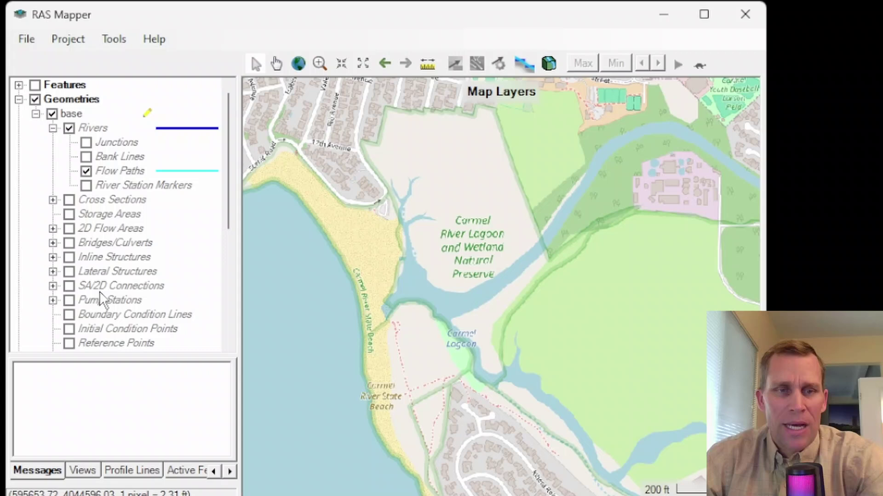
click(68, 119)
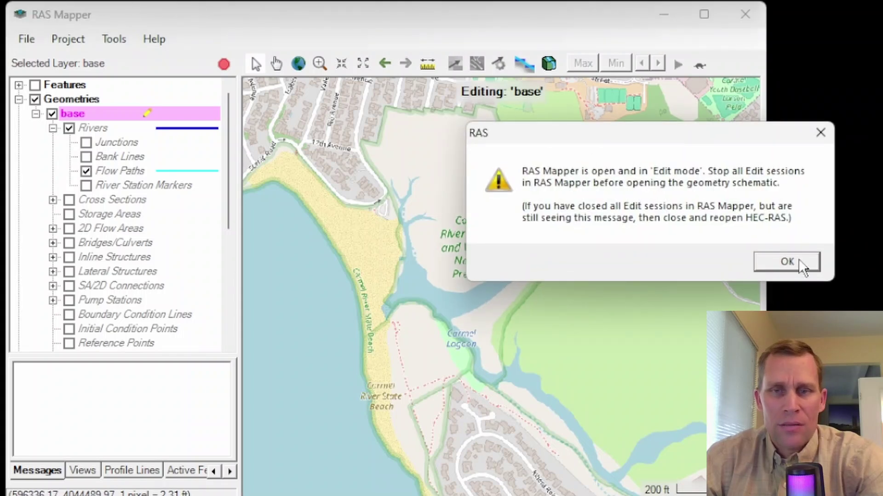
click(800, 260)
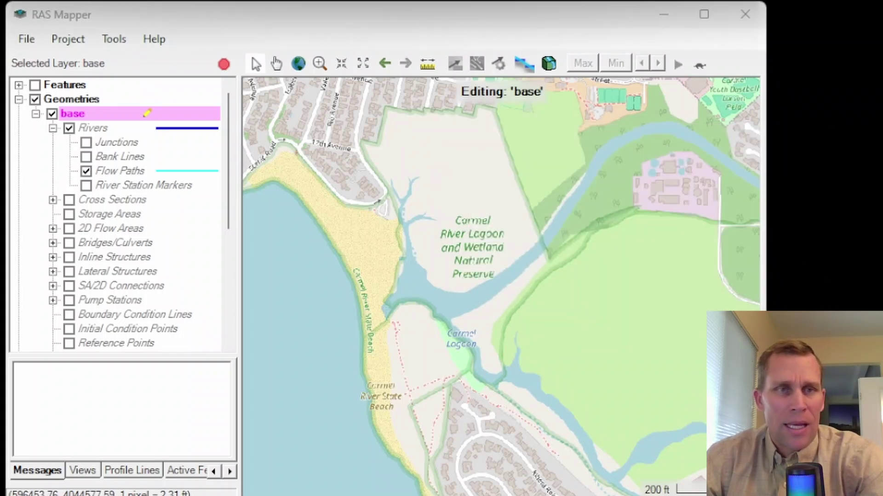
- Stop editing base, saving the edits, then delete the base geometry
right_click(73, 113)
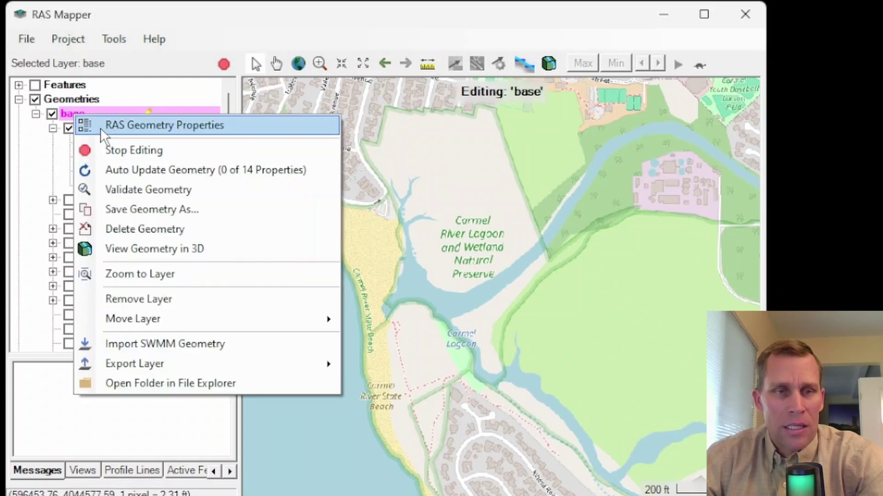
click(128, 148)
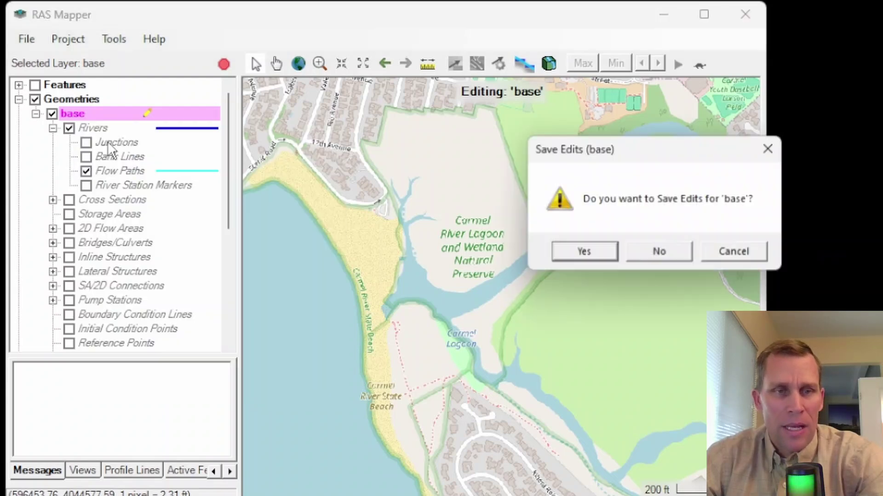
click(586, 258)
right_click(76, 119)
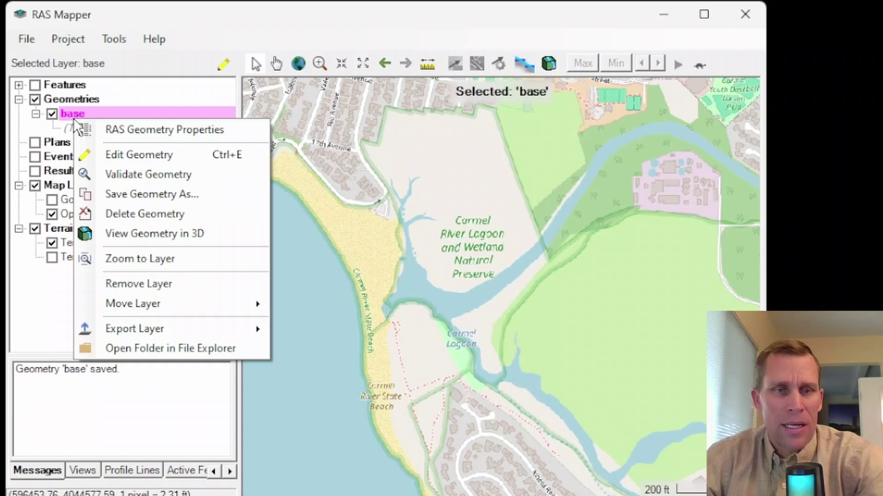
click(144, 214)
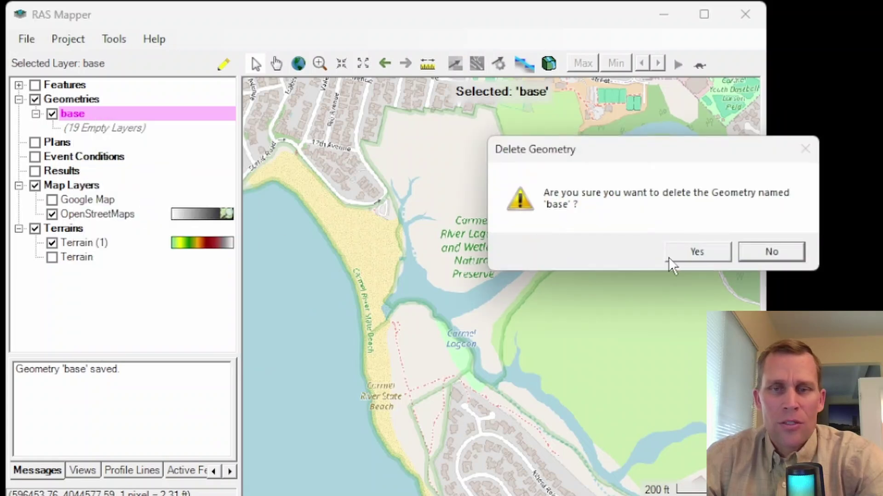
click(679, 251)
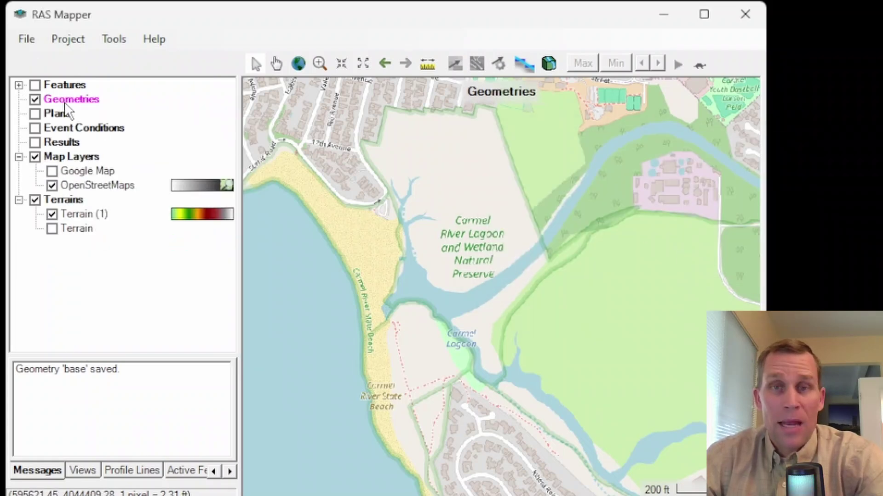
- Create a new geometry named 'base' and close the layer associations window
right_click(65, 102)
click(147, 114)
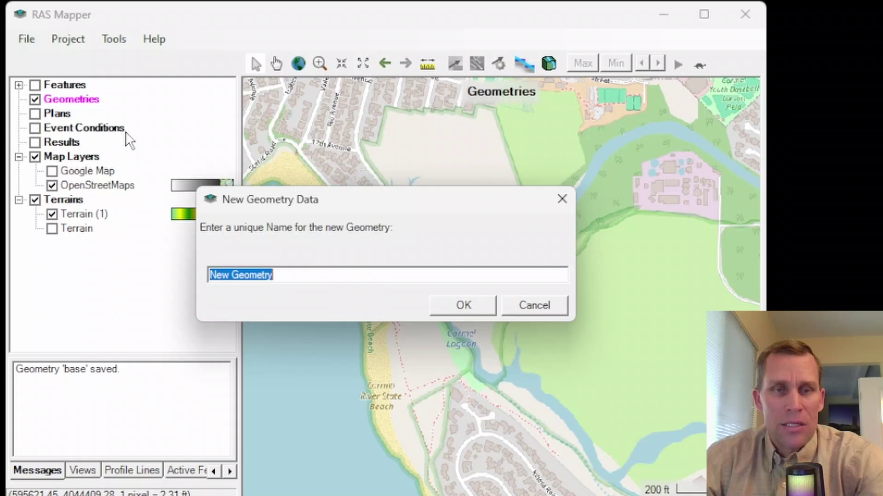
text(base)
click(473, 310)
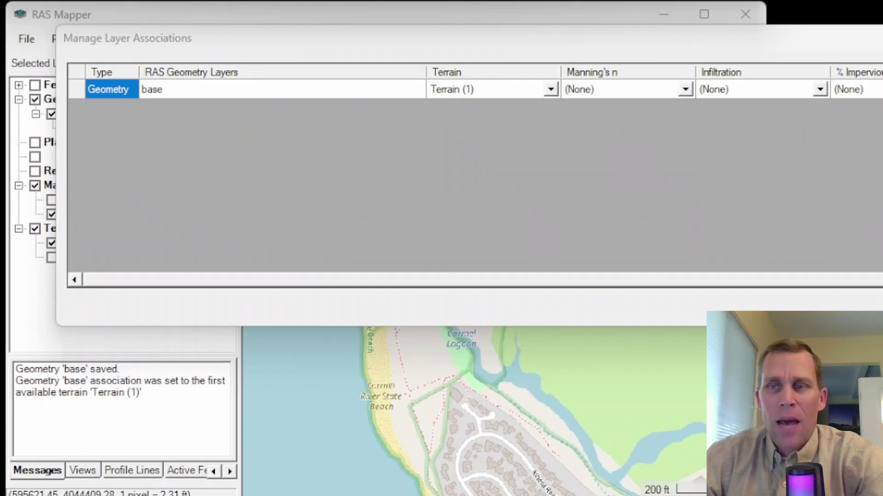
key(Escape)
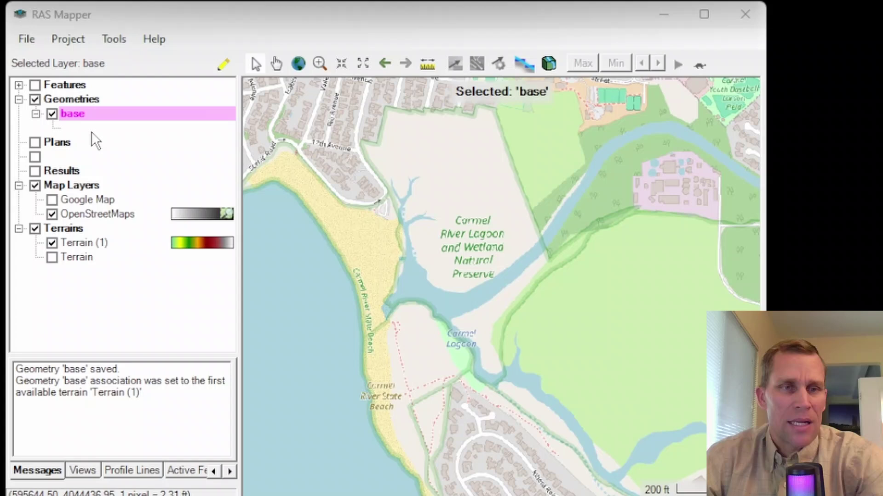
- Start editing the new base geometry and toggle its Rivers, Cross Sections and Storage Areas layers
right_click(71, 116)
click(106, 151)
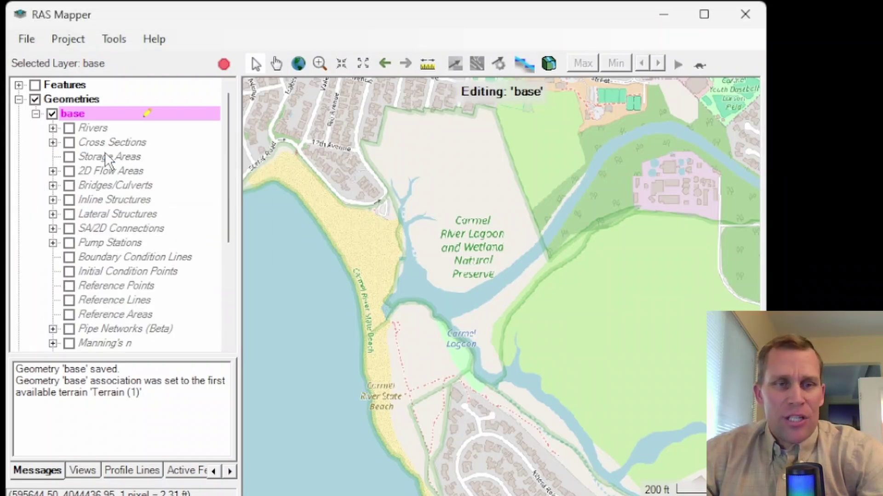
click(68, 129)
click(69, 142)
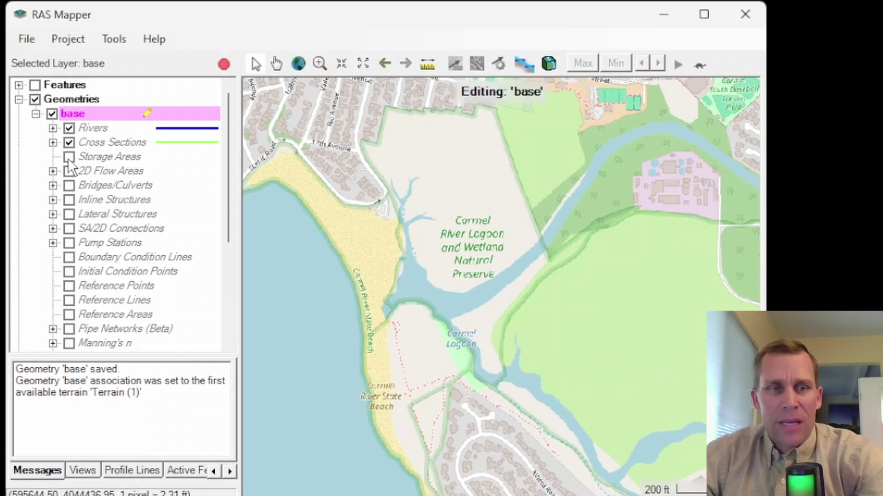
click(69, 157)
click(69, 157)
click(69, 142)
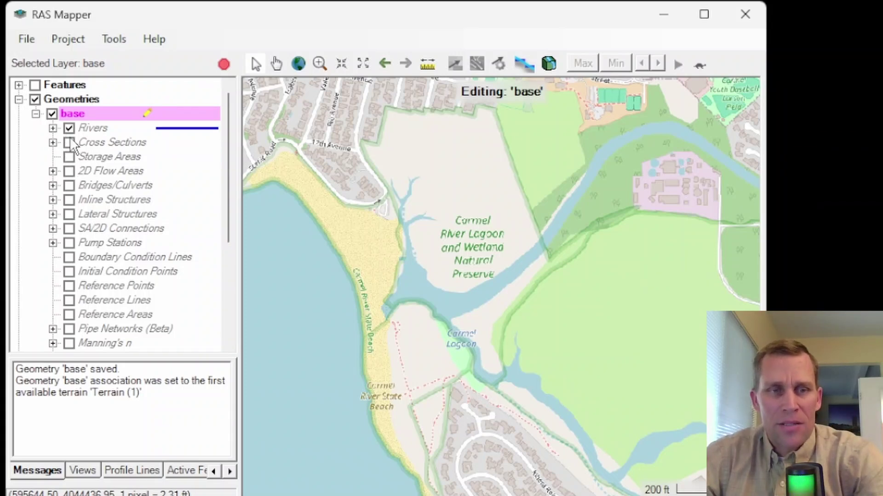
click(69, 128)
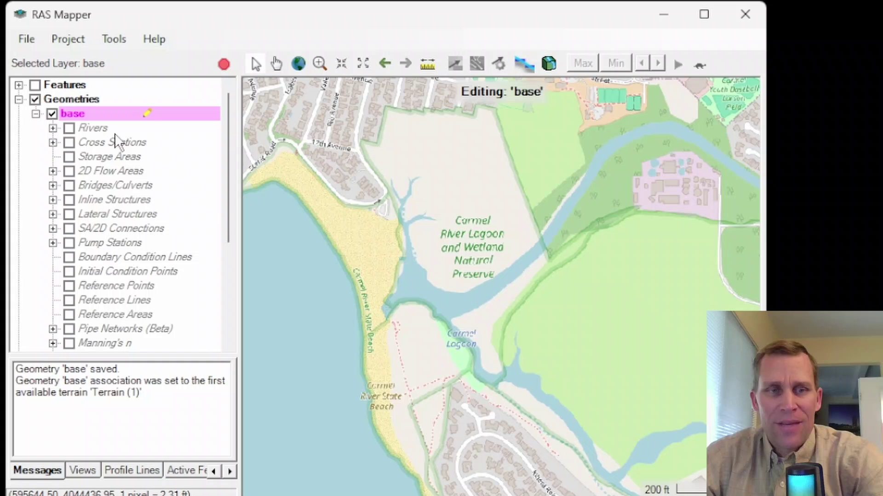
- Check base's properties Summary showing Terrain (1) and zero feature counts, then close it
double_click(70, 115)
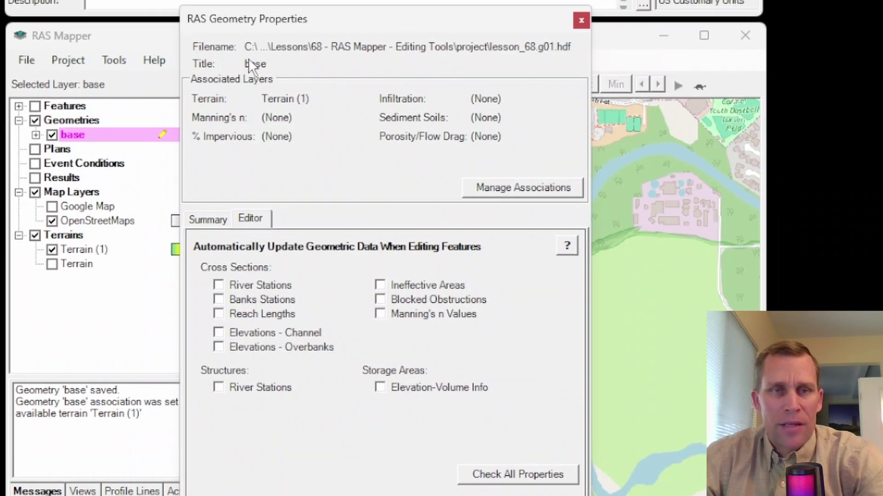
click(208, 220)
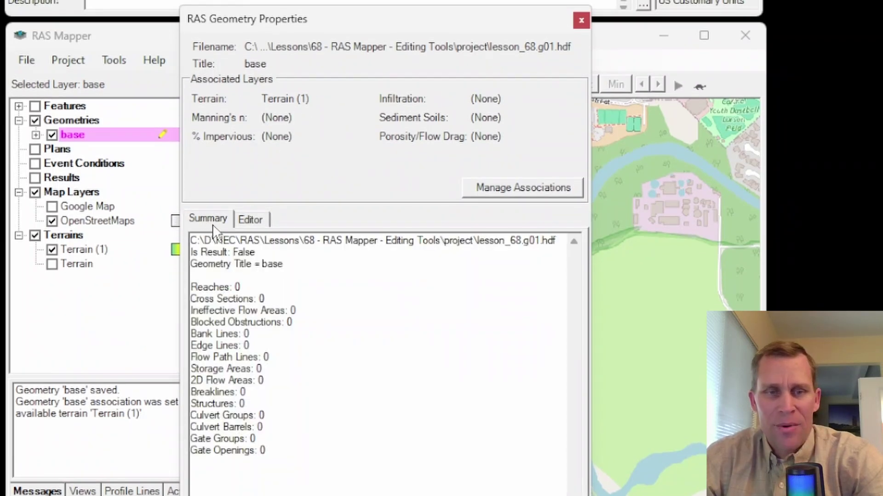
drag(272, 467, 183, 284)
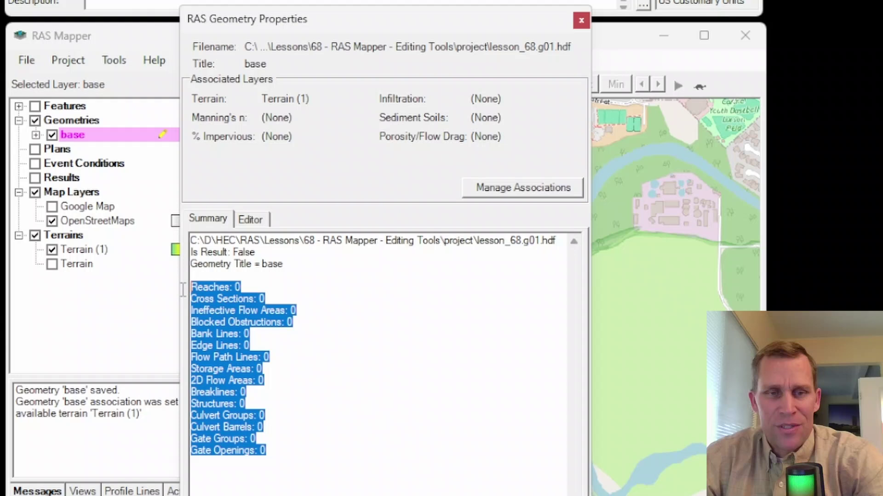
click(230, 287)
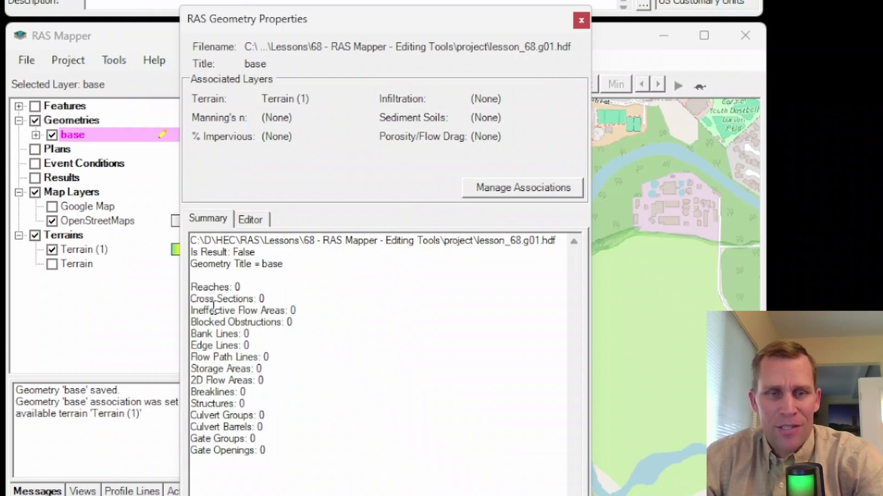
drag(232, 311, 266, 461)
click(297, 440)
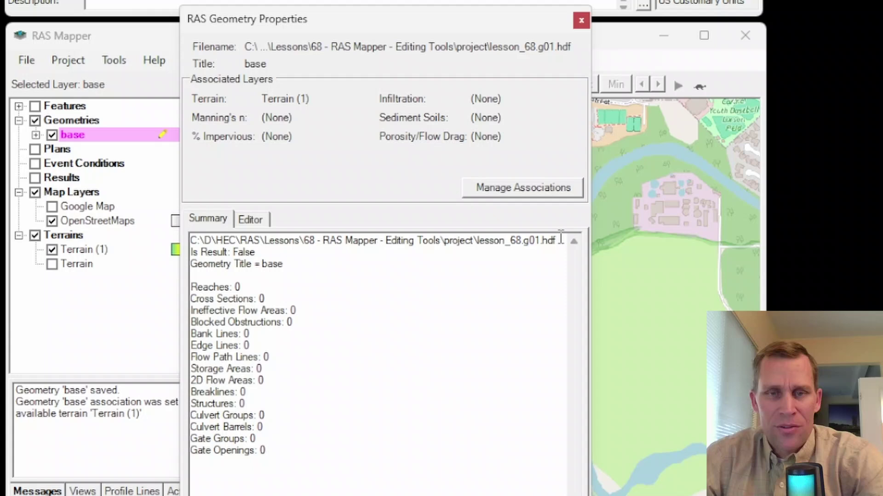
drag(557, 240, 419, 240)
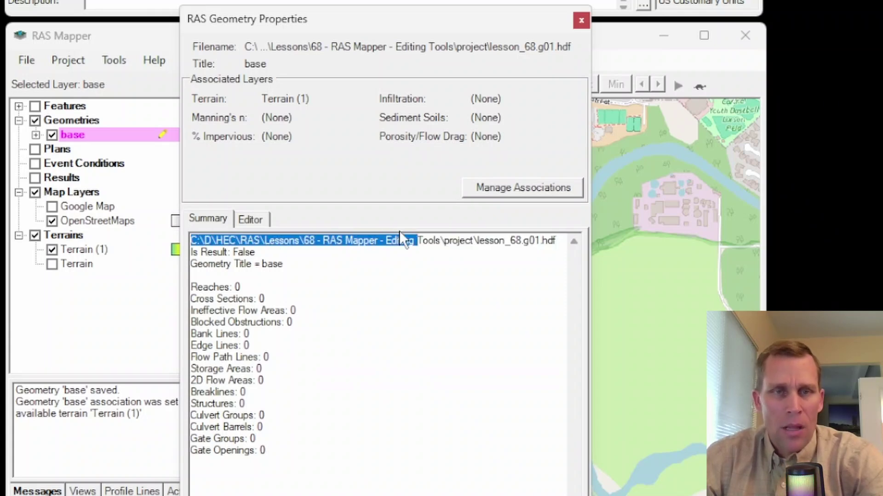
click(582, 19)
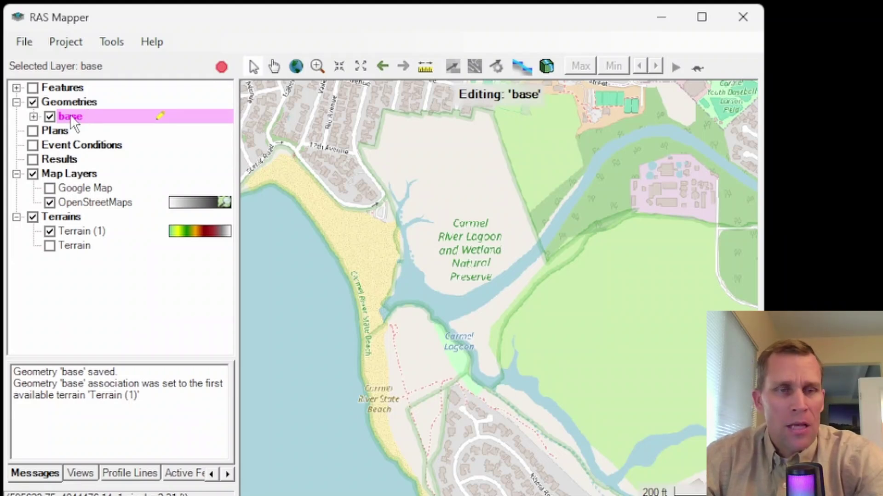
- Display Rivers and Flow Paths under base and edit Flow Paths with the Add New Feature tool
click(34, 117)
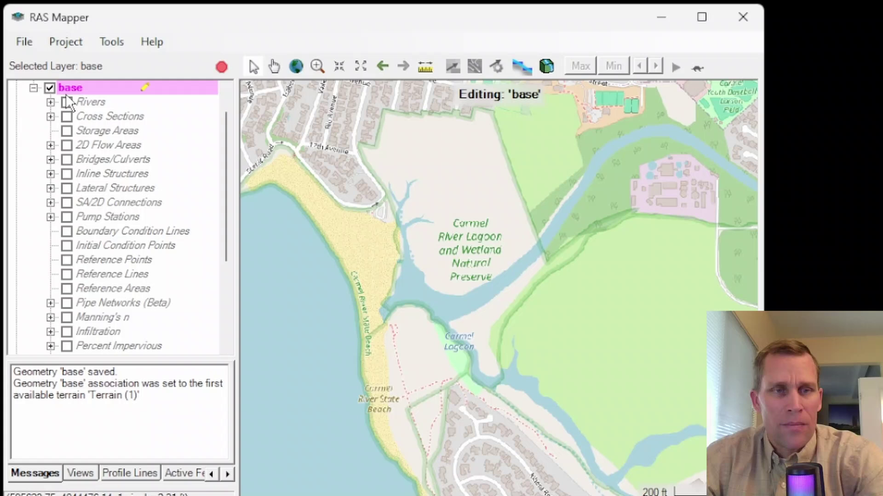
scroll(74, 108, up, 1)
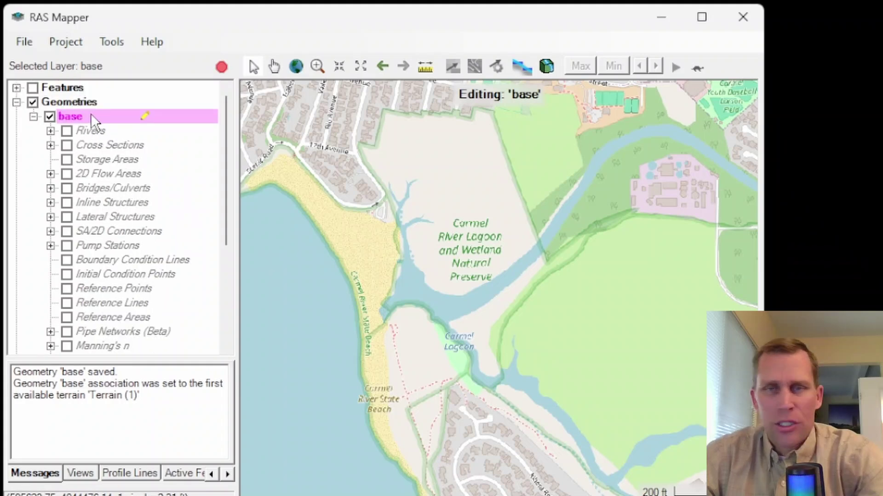
click(66, 132)
click(51, 131)
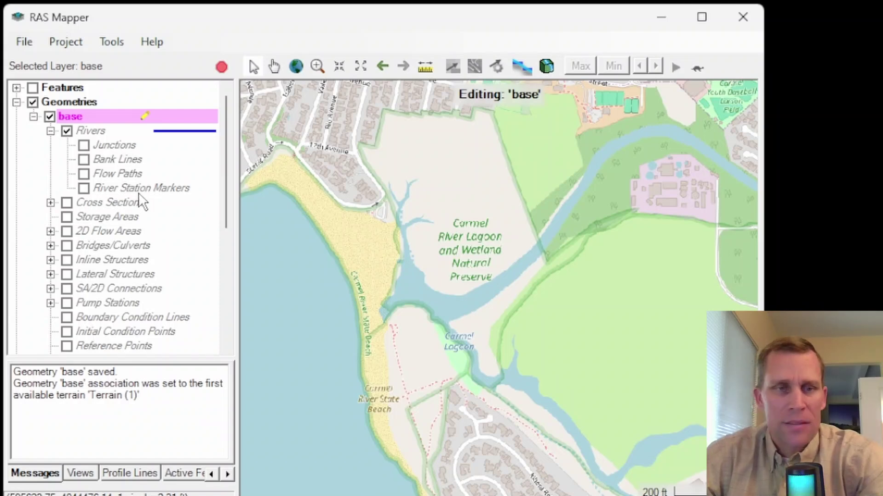
click(85, 174)
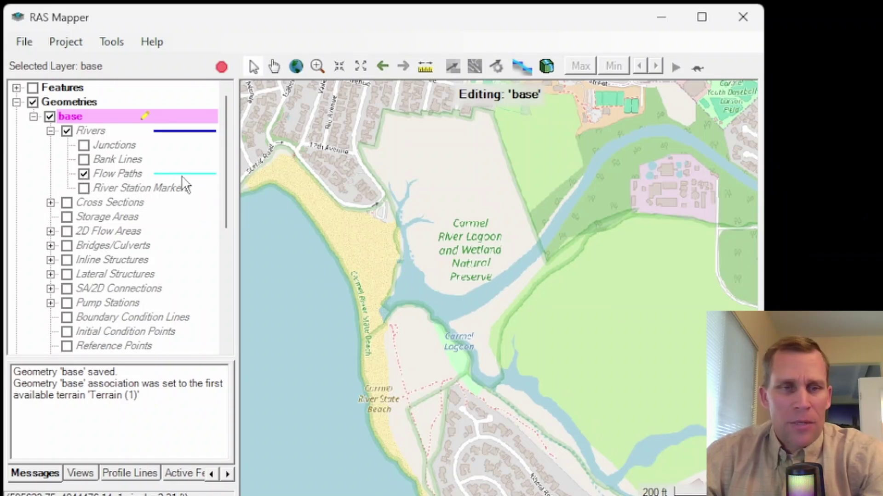
click(126, 175)
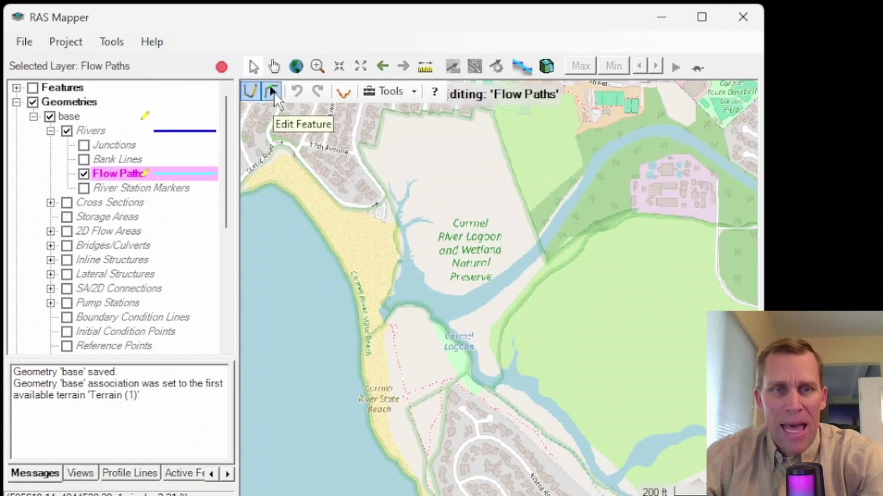
click(270, 92)
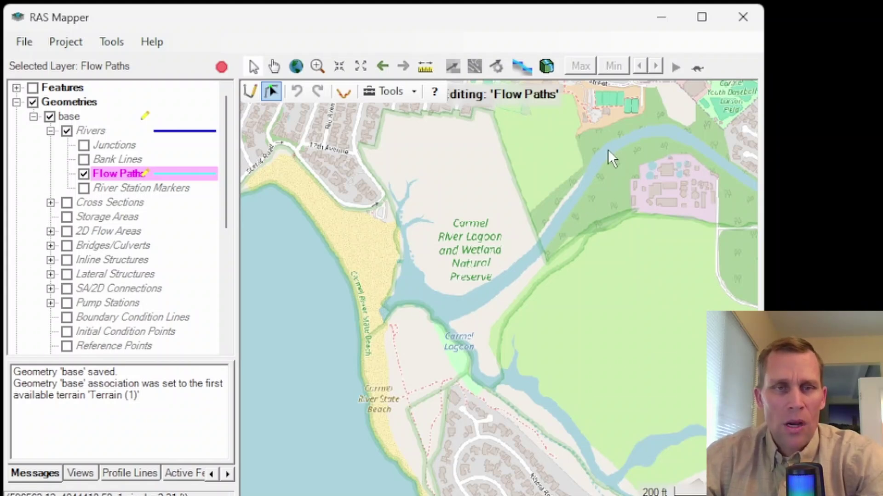
click(248, 91)
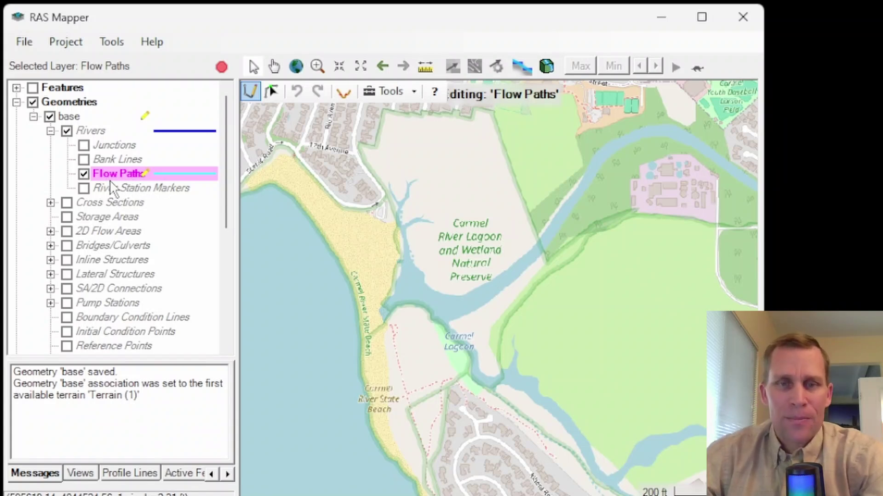
- Start the flow path in the lagoon by the bird sanctuary and add vertices up the river
click(497, 299)
scroll(497, 298, up, 2)
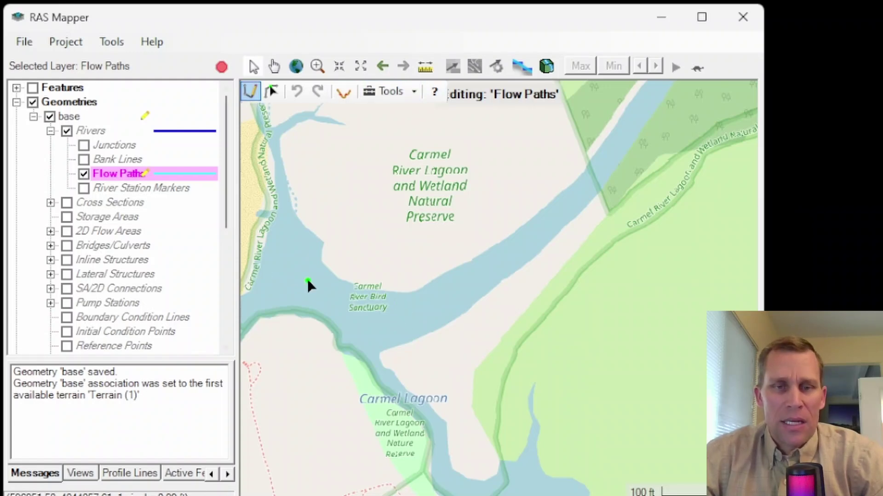
click(391, 320)
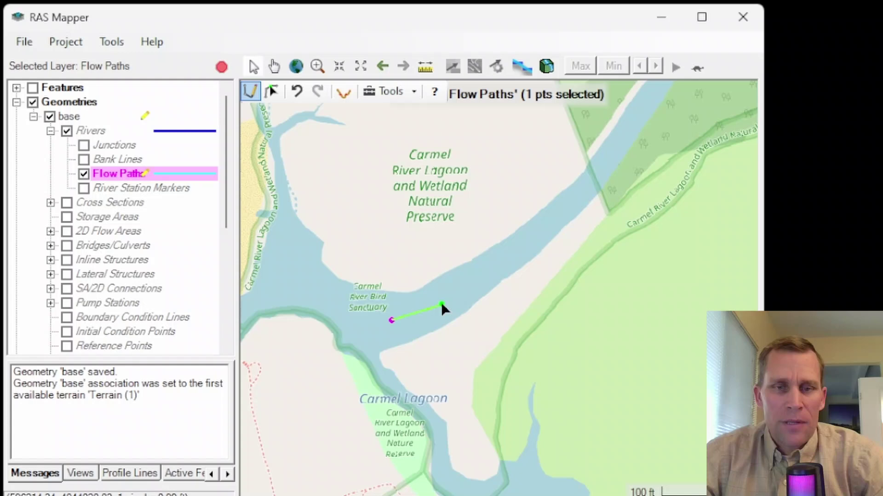
click(448, 298)
click(525, 239)
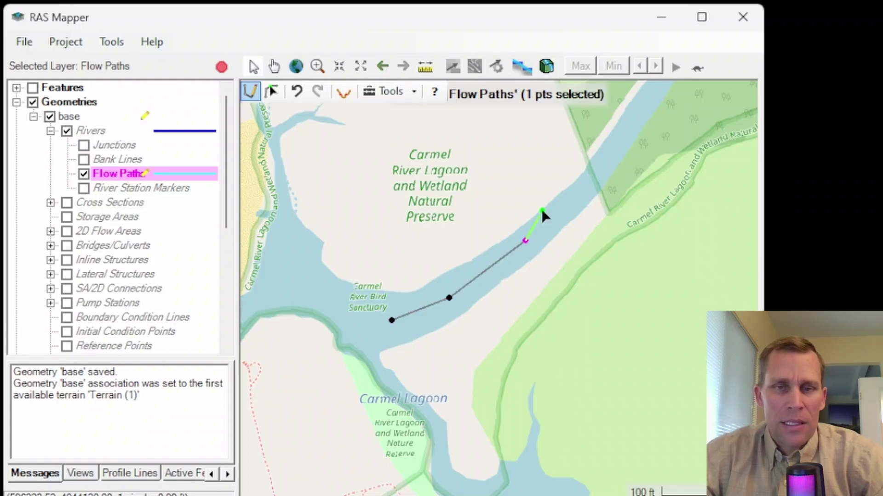
click(598, 168)
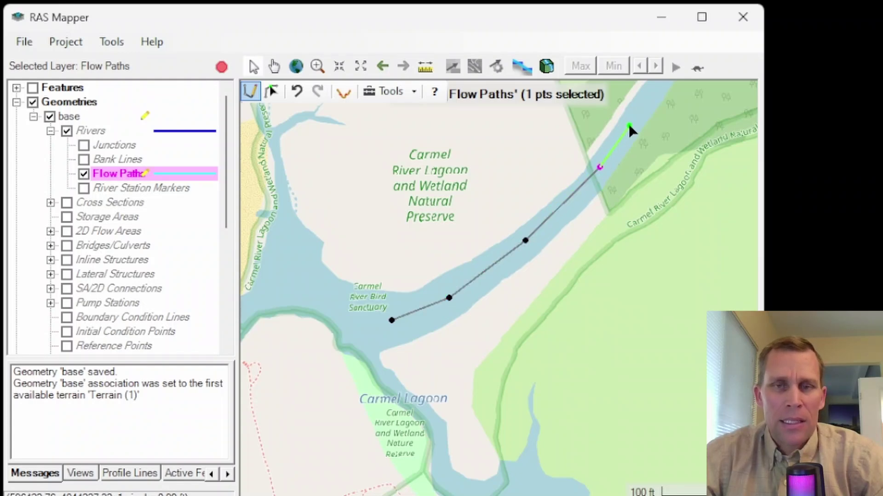
- Extend the flow path around the river bend and upstream toward the baseball field
middle_click(647, 95)
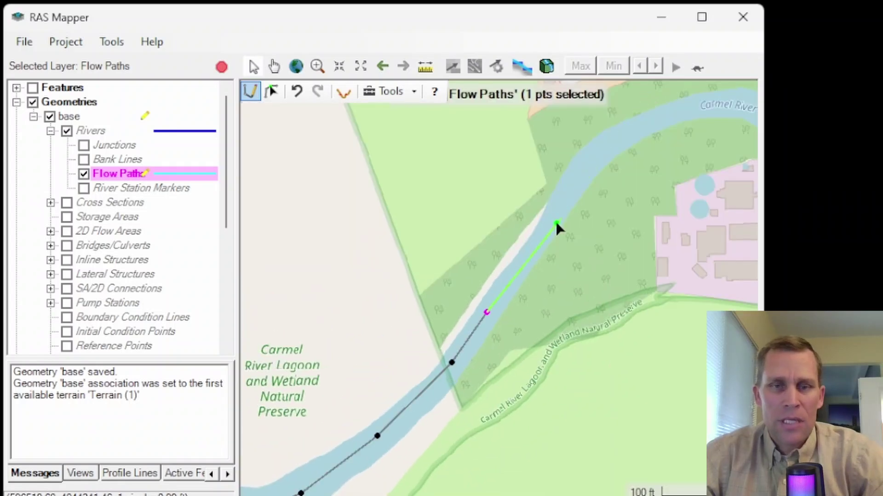
click(526, 260)
click(559, 207)
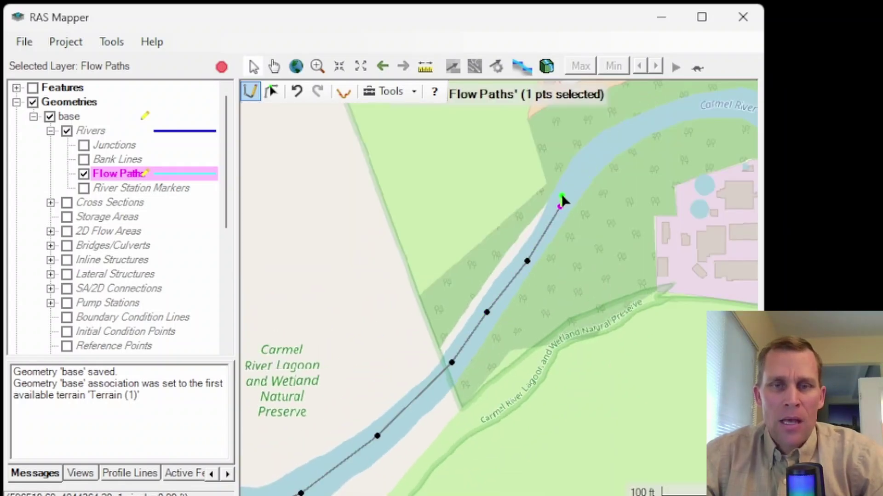
click(584, 161)
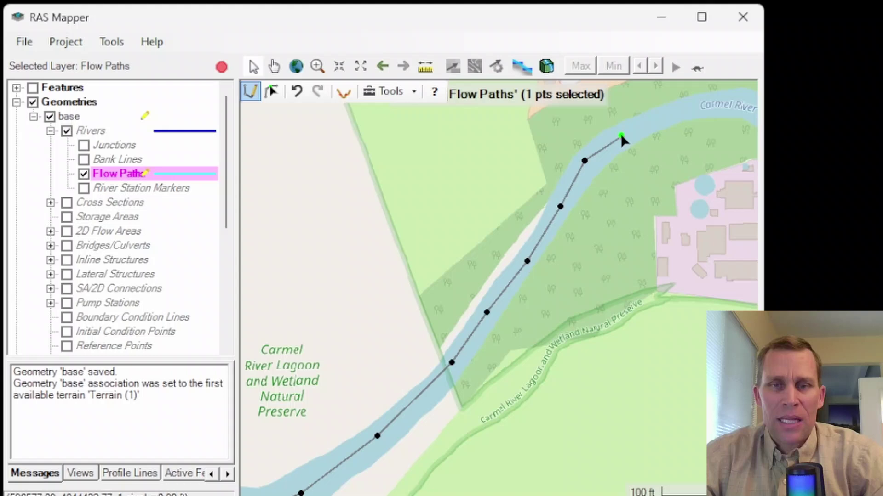
drag(700, 168, 386, 330)
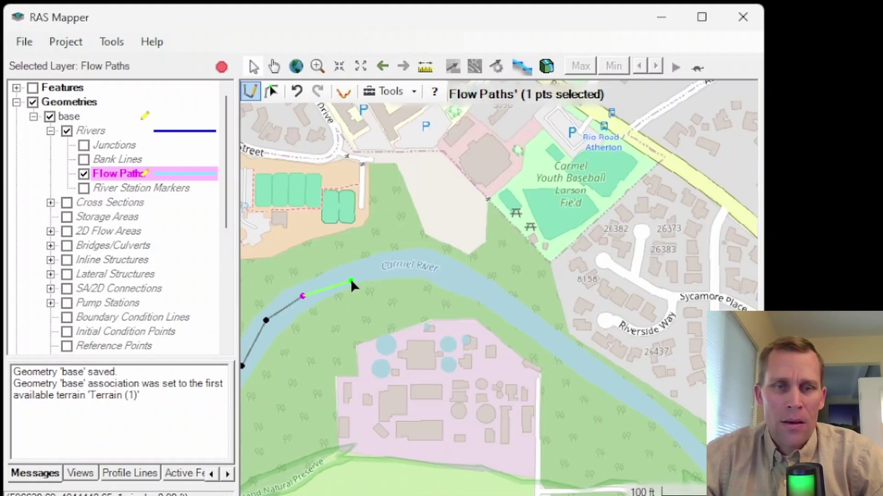
click(363, 267)
click(406, 264)
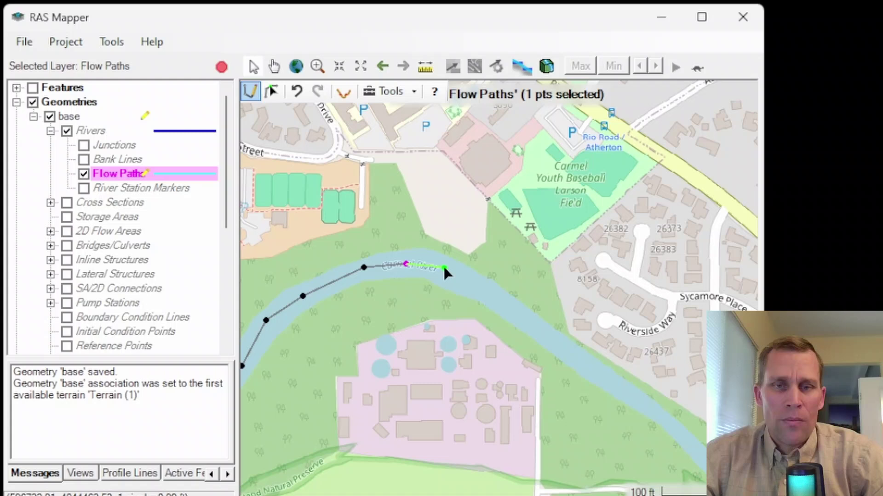
click(449, 272)
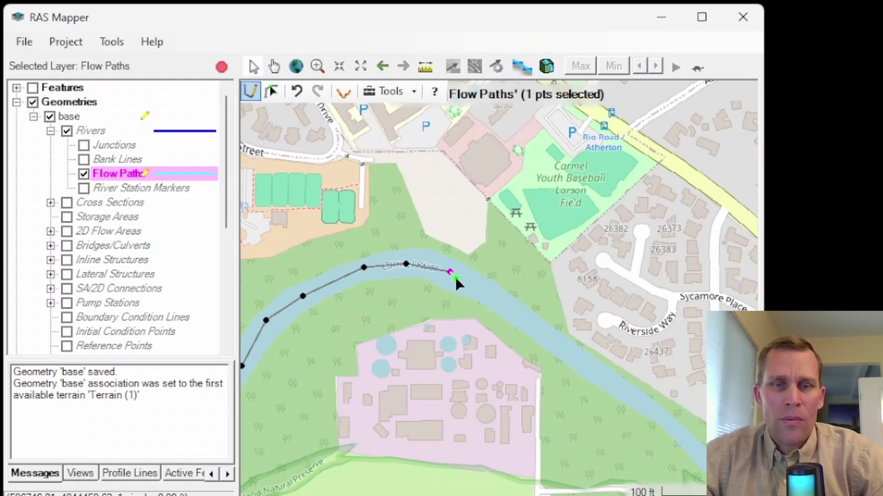
- Finish the first flow path and begin a second one heading southeast along the river
double_click(498, 305)
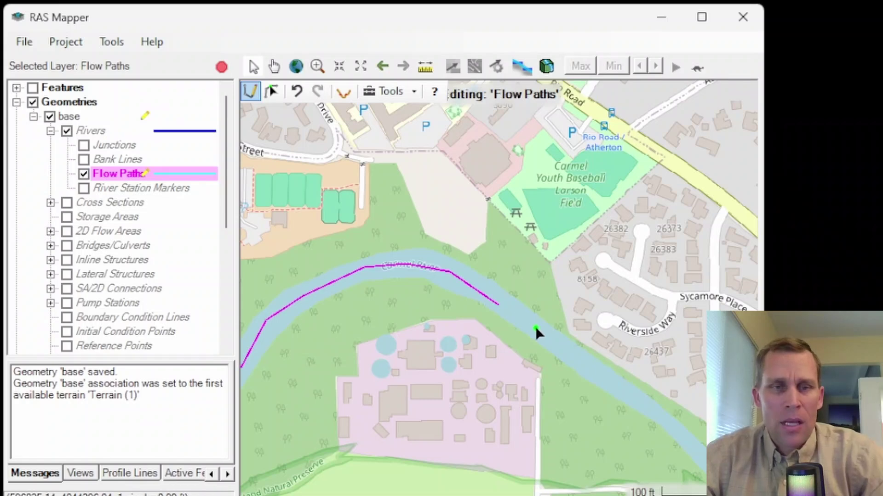
click(250, 91)
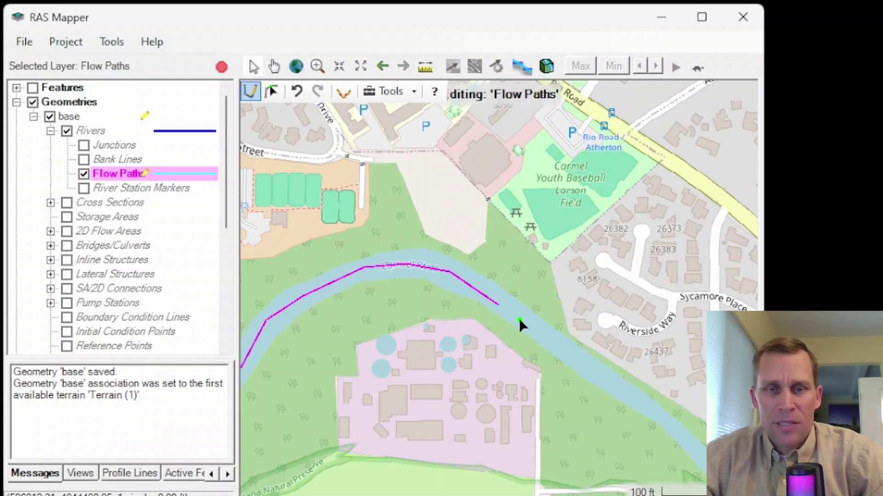
click(544, 337)
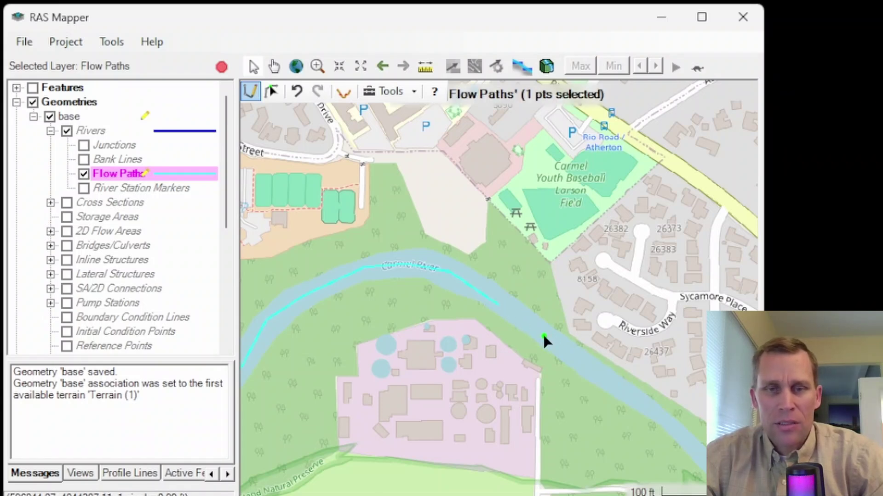
click(586, 366)
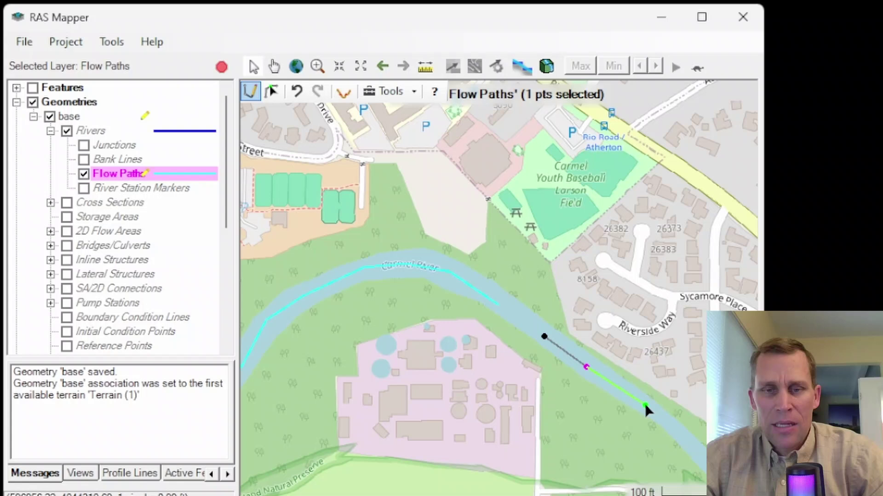
click(645, 406)
click(677, 433)
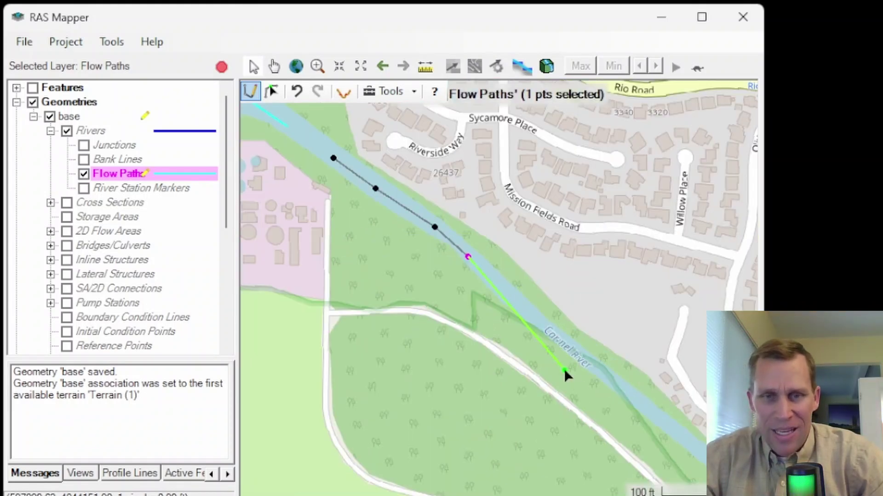
- Continue the second flow path down the channel and finish it at Cabrillo Highway
click(542, 325)
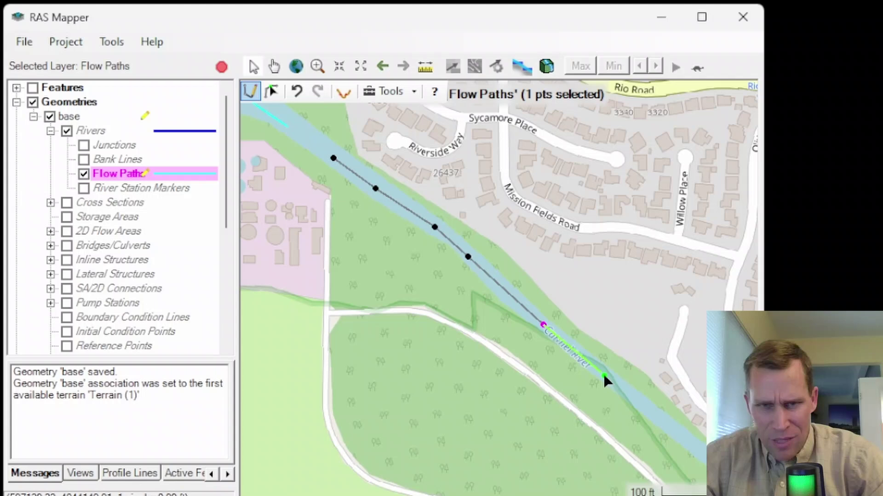
click(605, 377)
click(645, 417)
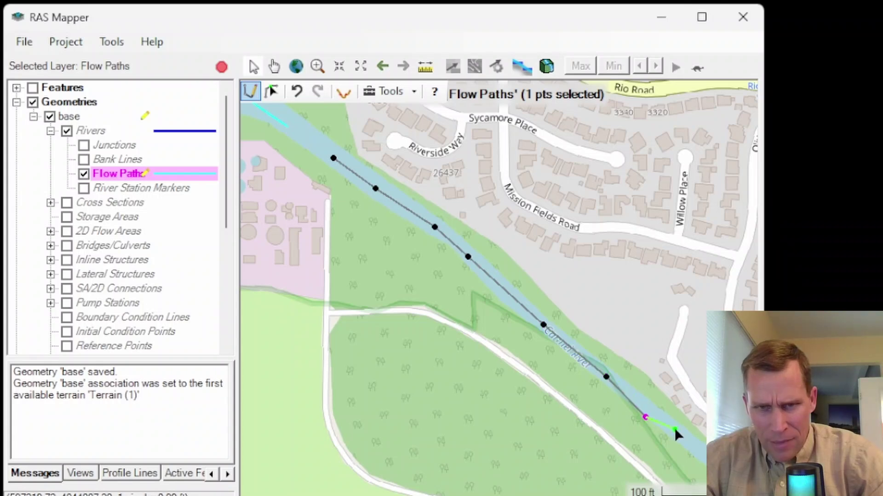
click(687, 442)
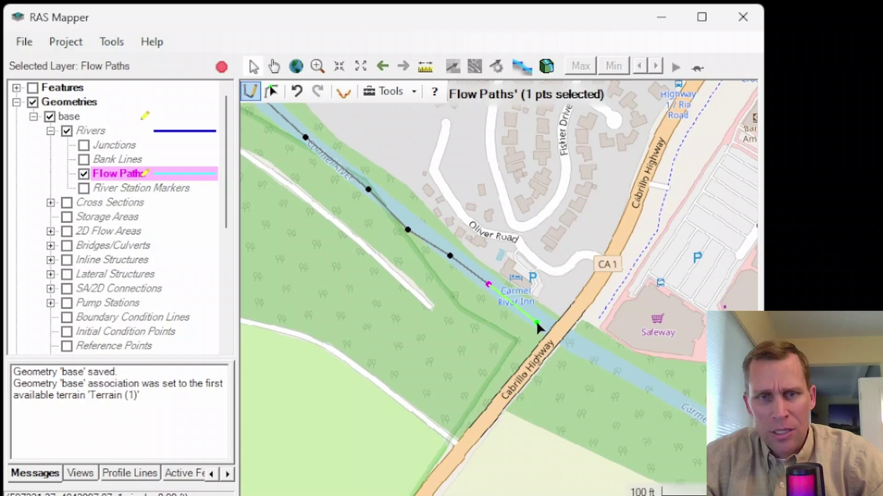
double_click(536, 321)
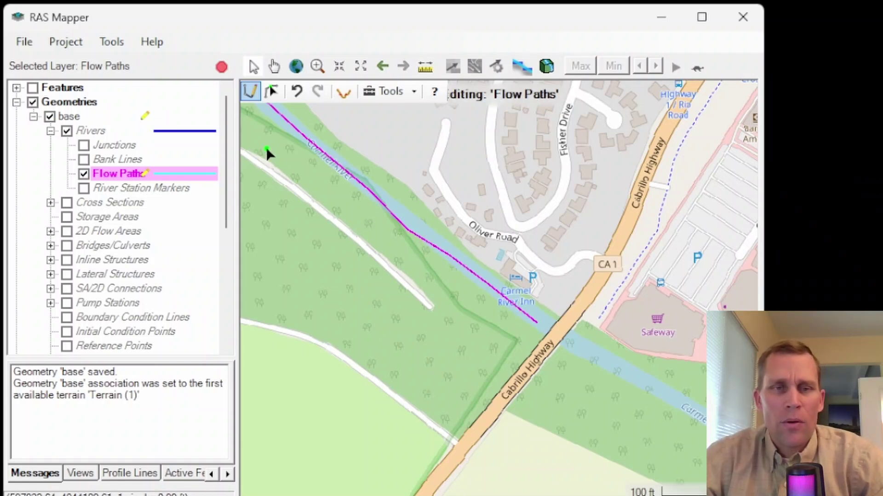
- Switch to modify mode and pan the map to frame the river bend and Carmel River Lagoon
click(271, 91)
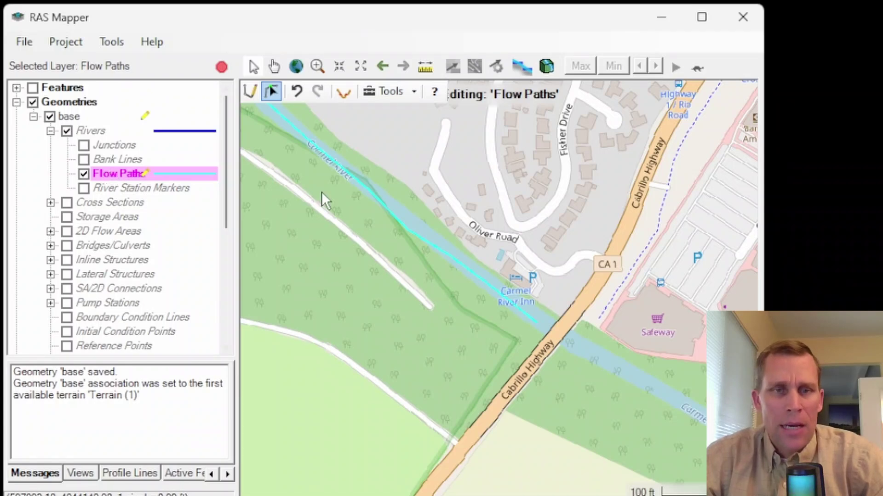
scroll(322, 172, down, 1)
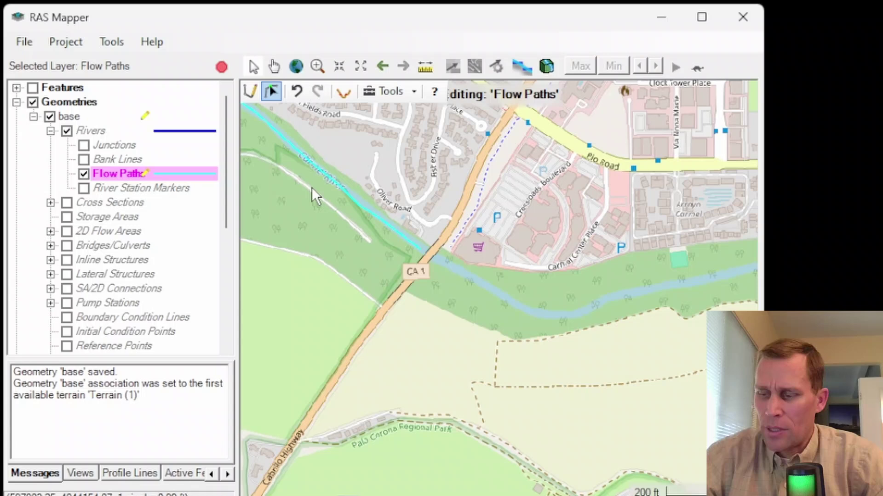
drag(305, 154, 512, 249)
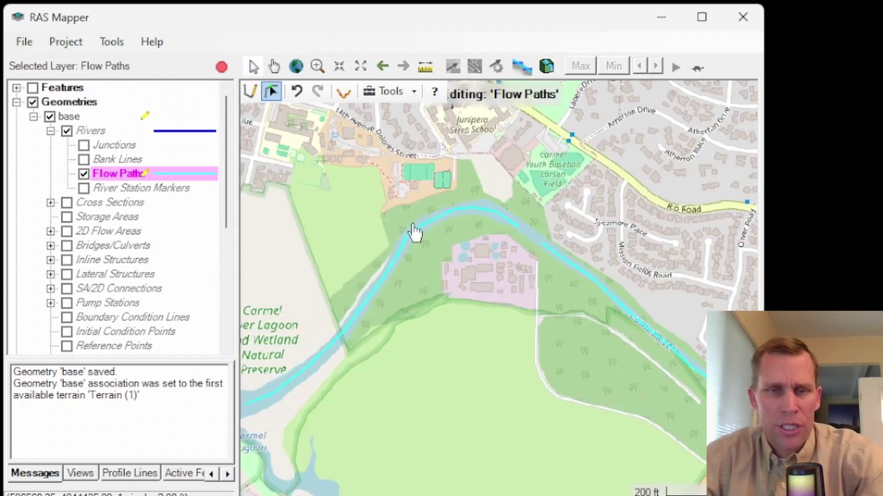
drag(447, 287, 535, 277)
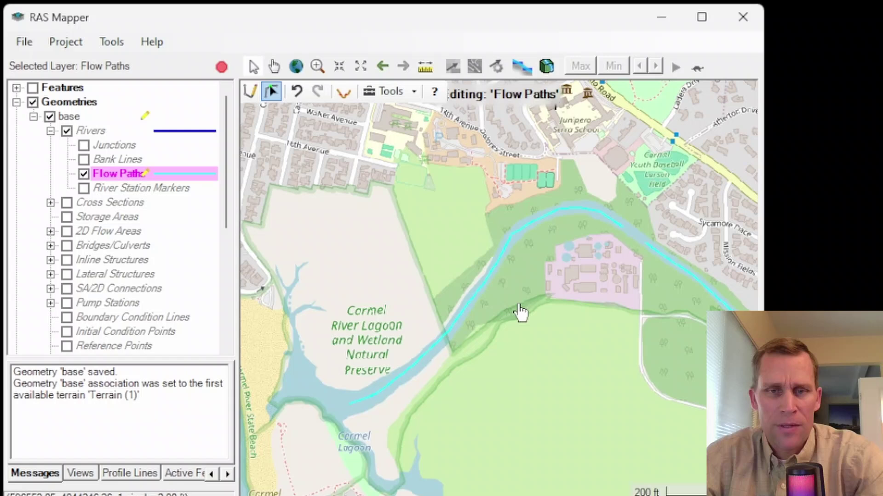
drag(564, 349, 539, 335)
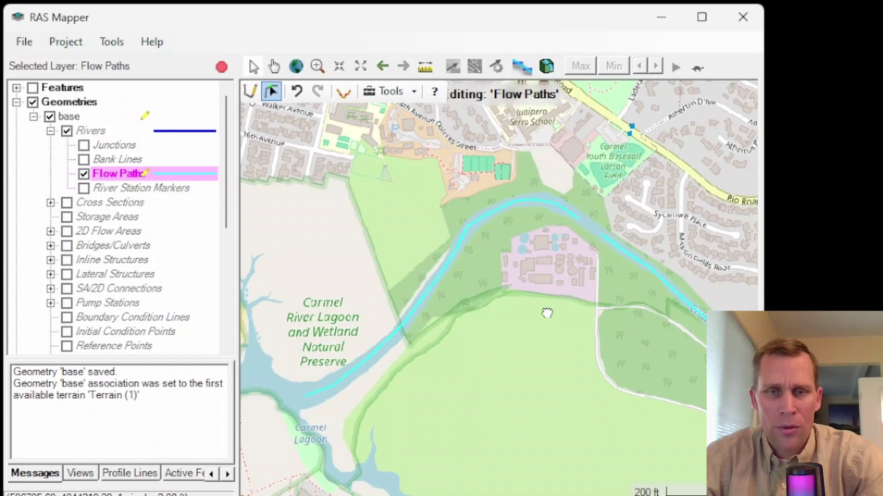
mouse_move(546, 313)
mouse_down()
mouse_move(522, 329)
mouse_move(542, 326)
mouse_up()
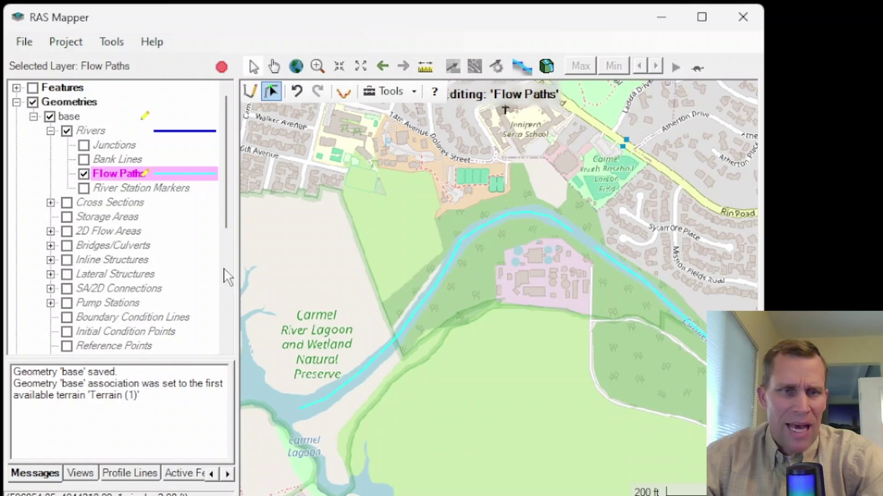
- Give the Flow Paths layer a fully opaque DarkBlue line of width 5
double_click(188, 175)
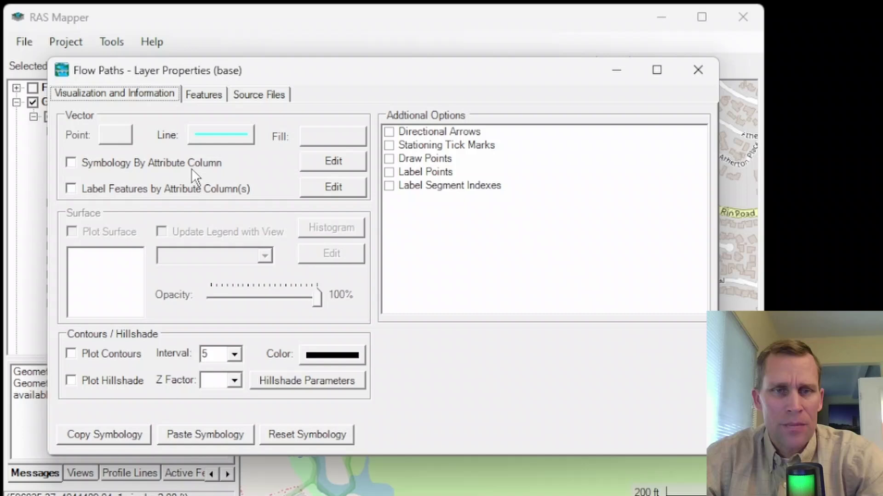
click(698, 70)
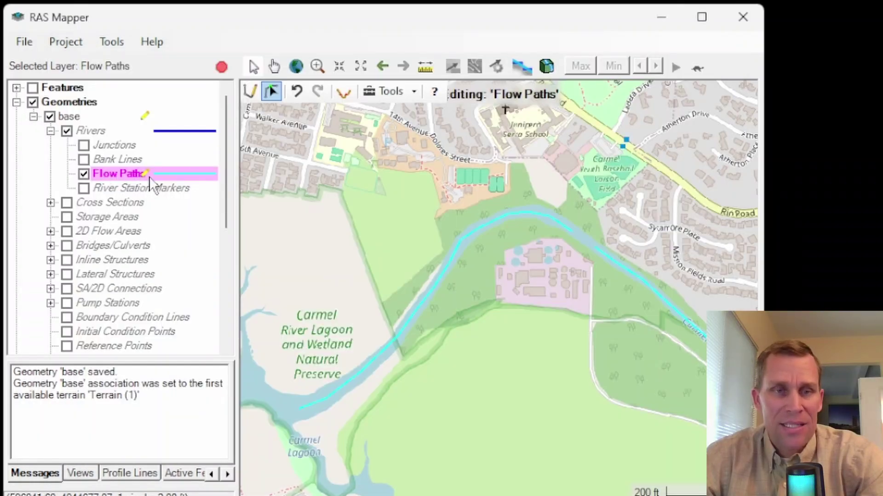
right_click(127, 177)
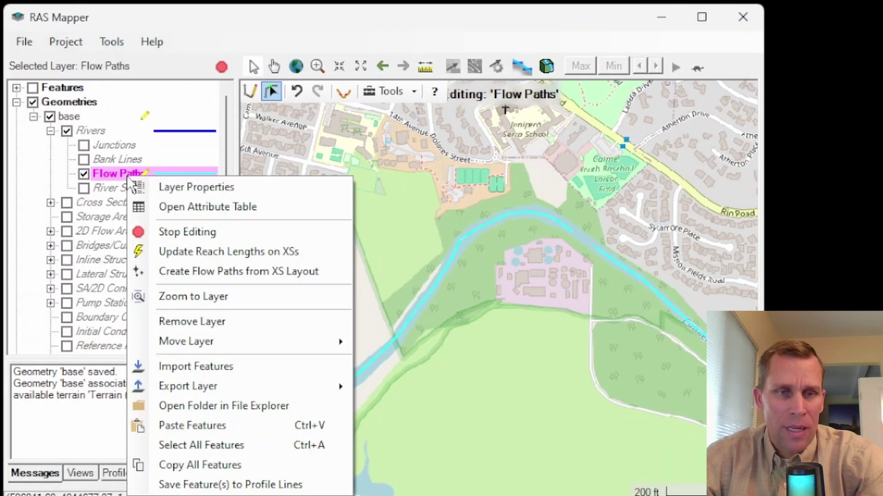
click(171, 186)
click(220, 134)
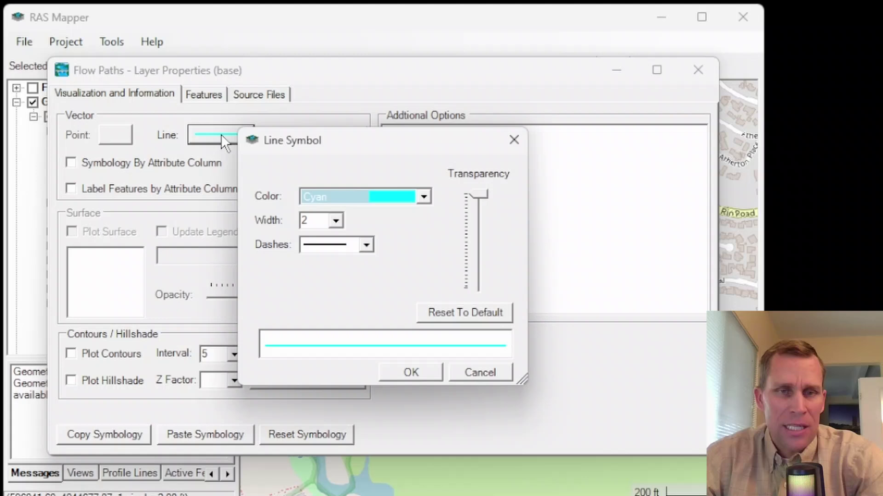
click(422, 197)
click(401, 226)
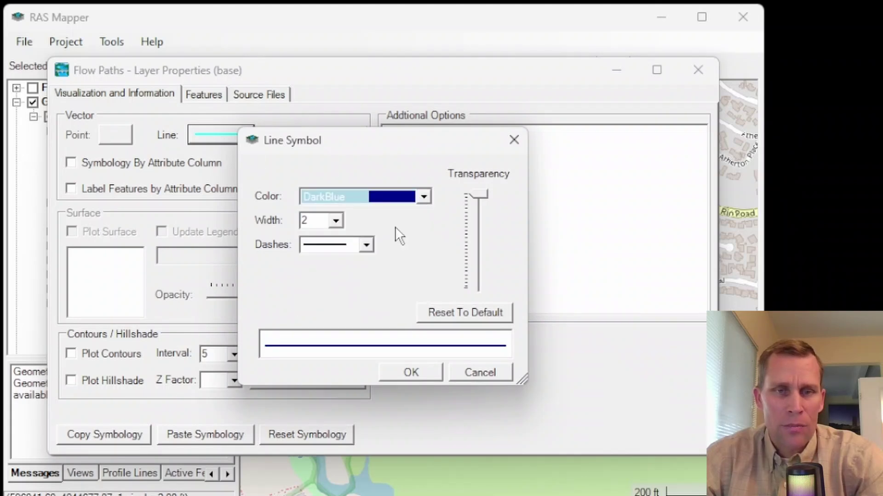
click(336, 221)
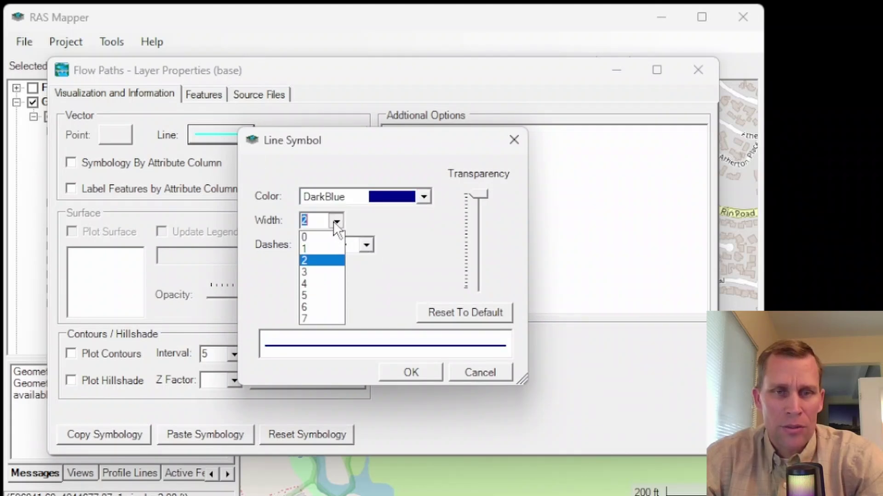
click(316, 296)
mouse_move(479, 197)
mouse_down()
mouse_move(481, 275)
mouse_move(469, 185)
mouse_up()
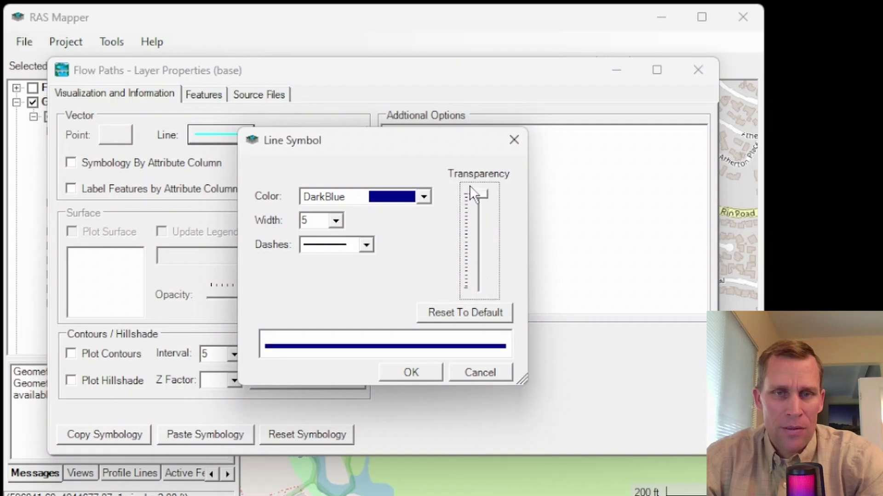
click(396, 373)
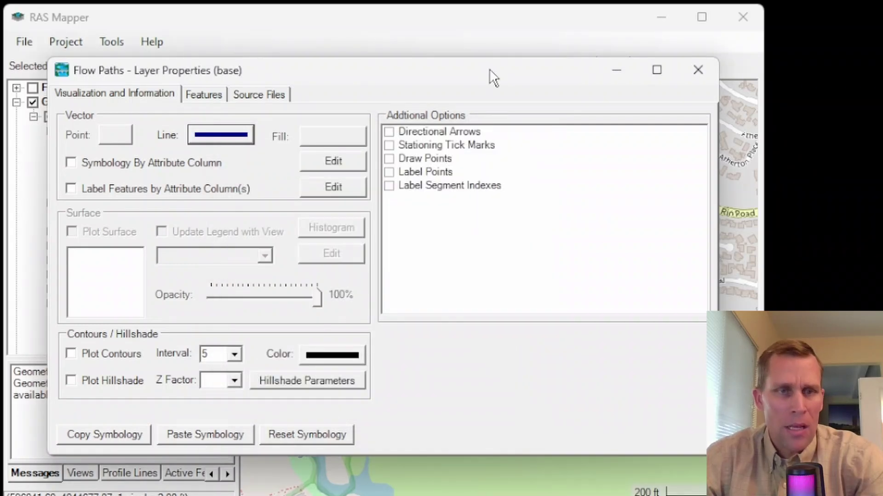
click(695, 71)
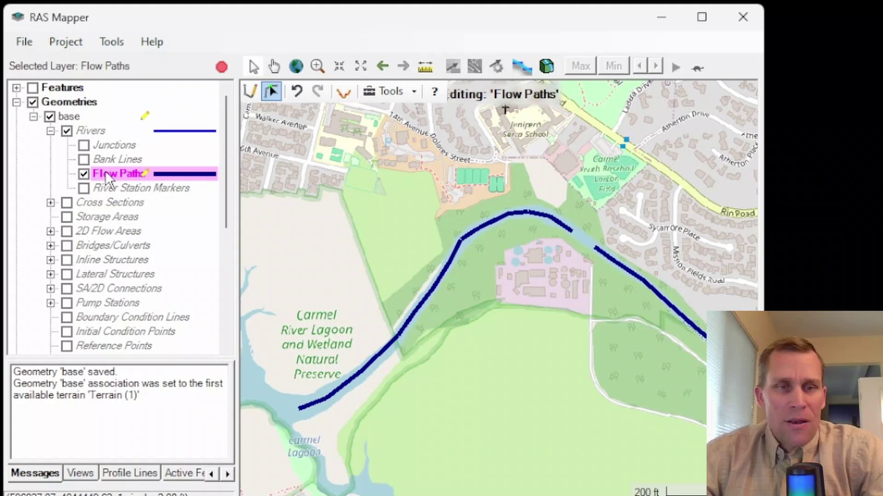
- Box-select both Carmel River flow path pieces together
click(267, 90)
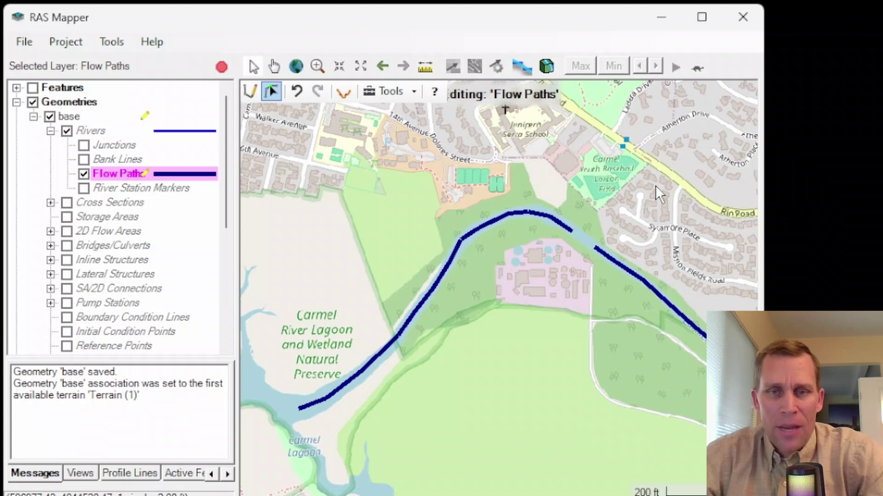
drag(655, 186, 465, 298)
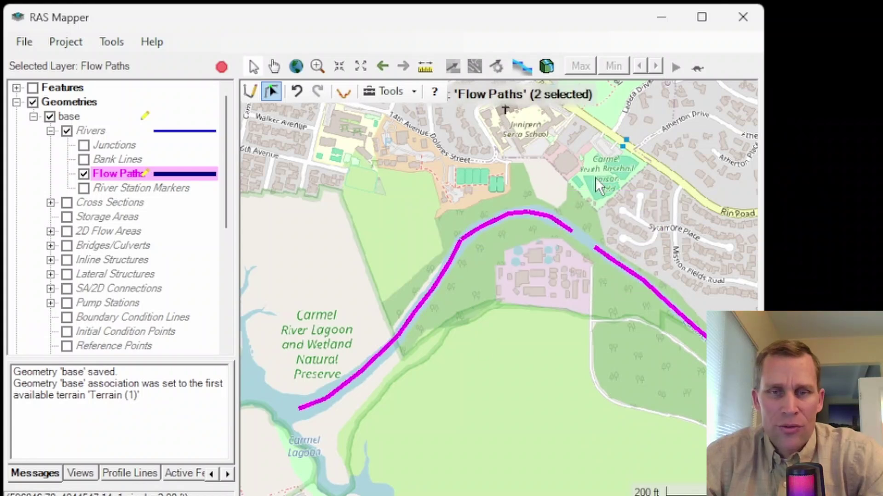
drag(585, 170, 455, 272)
drag(680, 227, 573, 363)
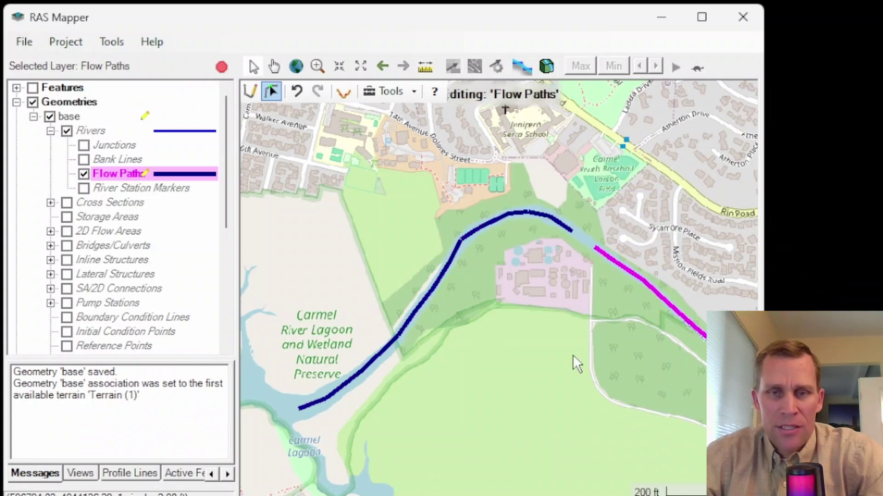
click(545, 311)
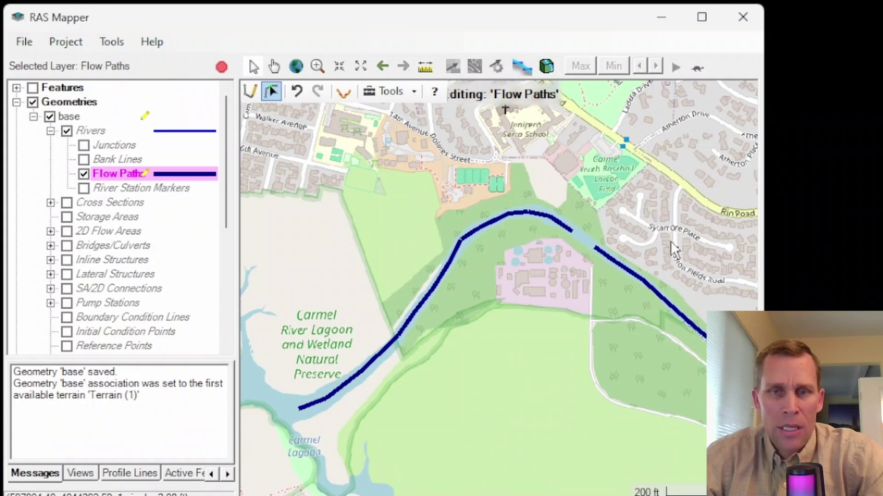
drag(702, 238, 567, 391)
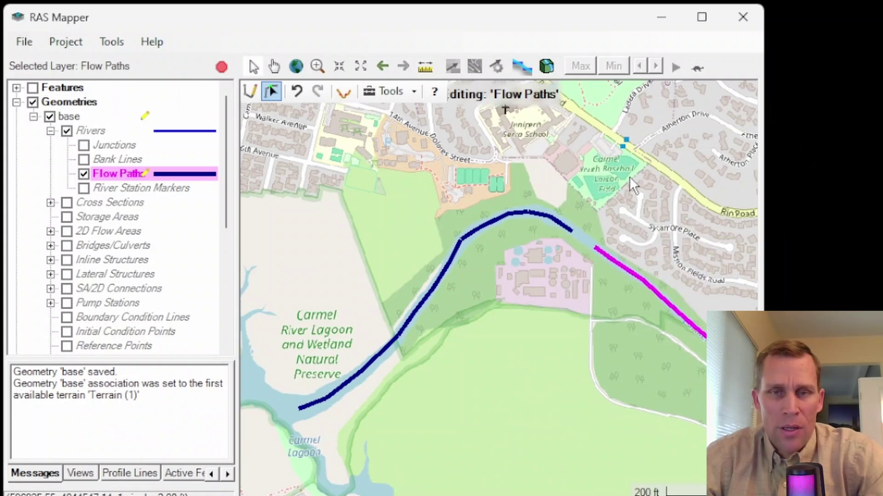
drag(630, 177, 474, 261)
drag(562, 166, 536, 218)
drag(679, 163, 536, 280)
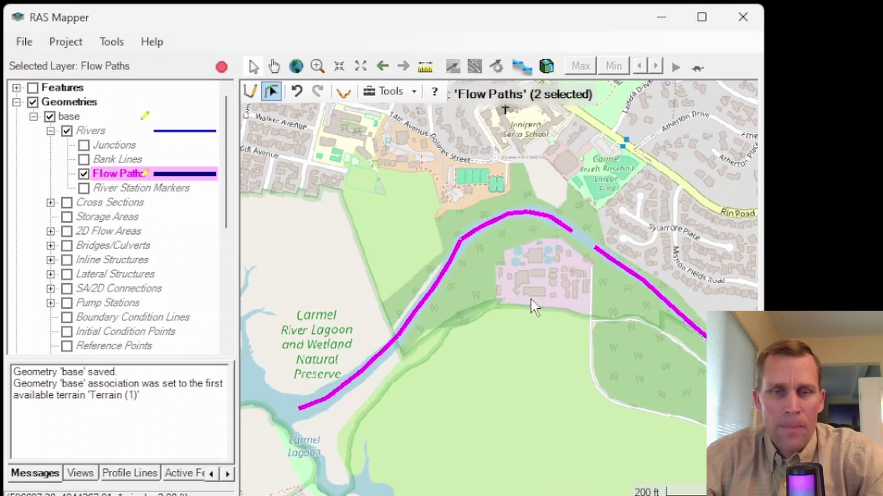
scroll(586, 233, up, 4)
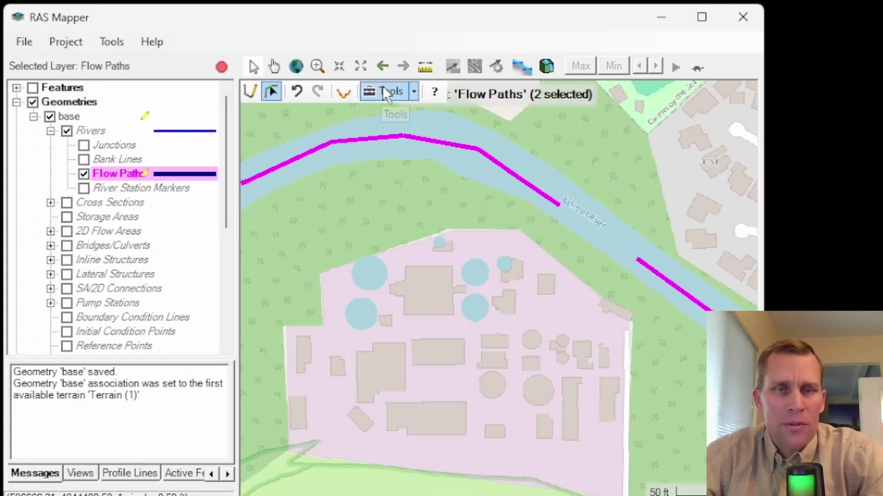
- Merge the two pieces with Merge Features, then undo and redo to compare
click(413, 91)
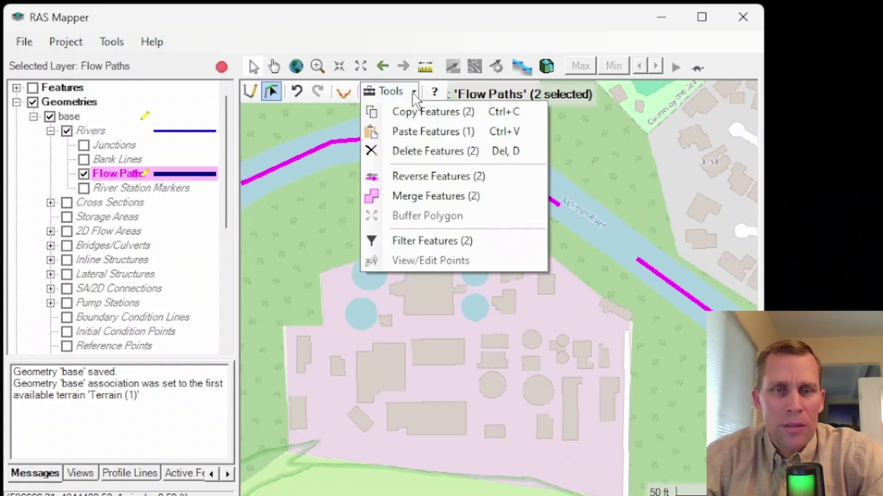
click(431, 197)
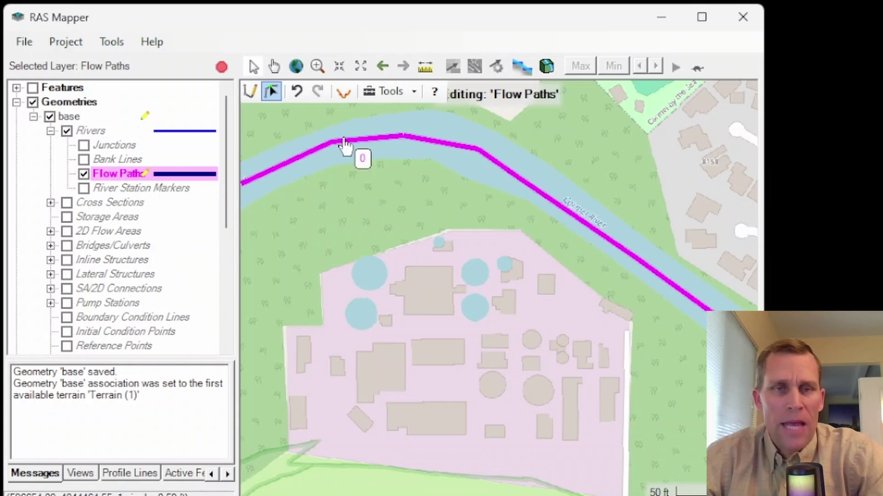
click(296, 90)
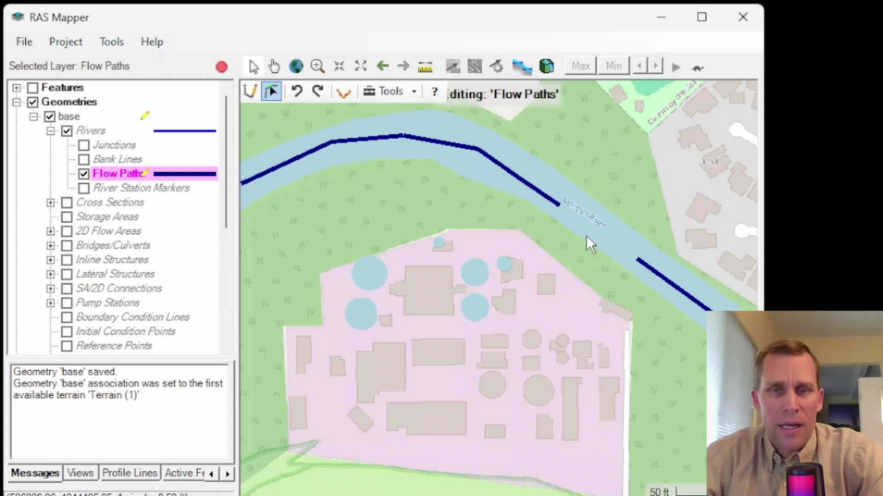
click(316, 90)
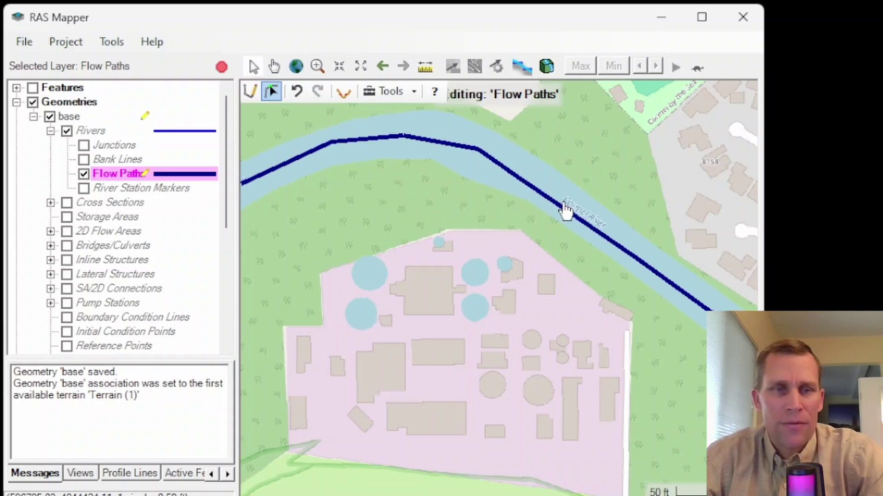
click(414, 90)
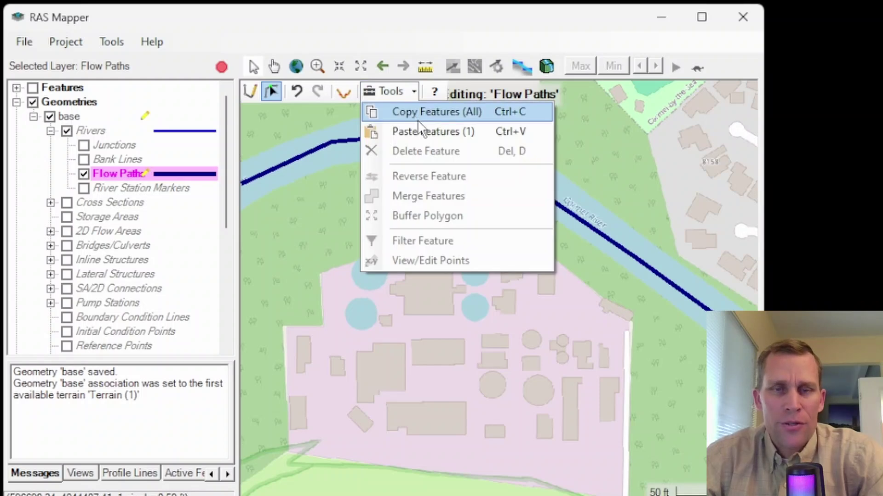
click(417, 117)
scroll(490, 300, down, 2)
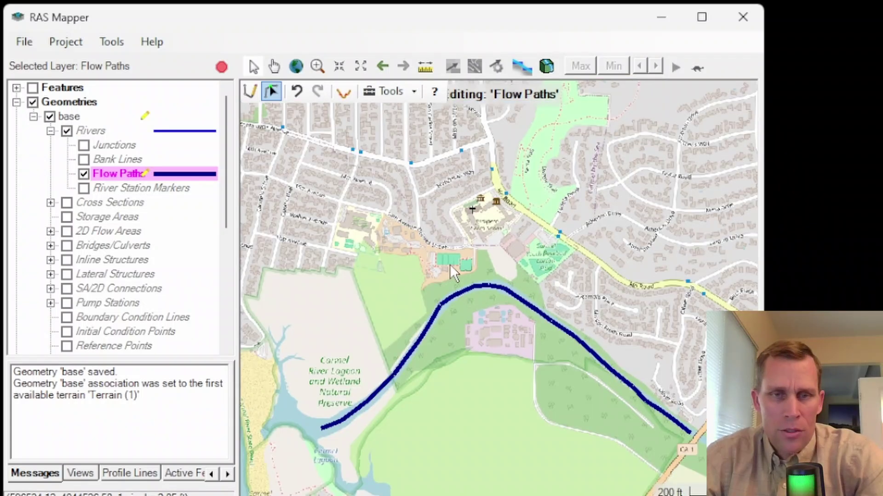
click(473, 304)
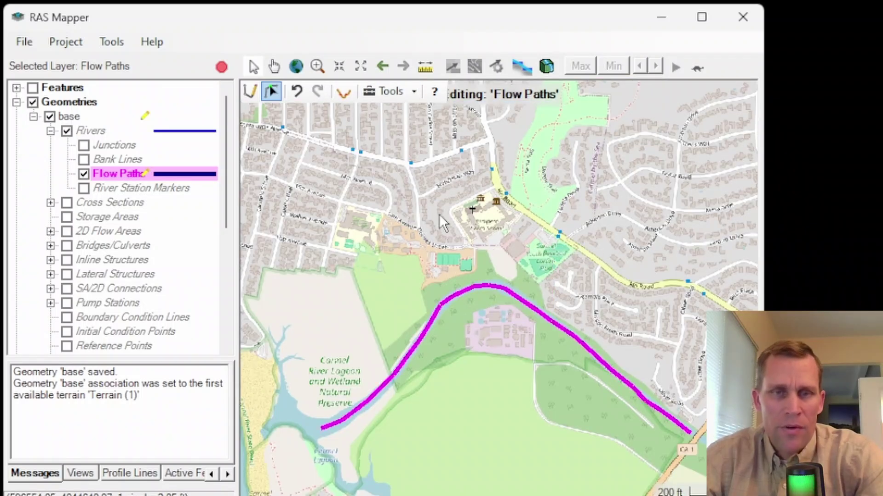
click(415, 90)
click(417, 109)
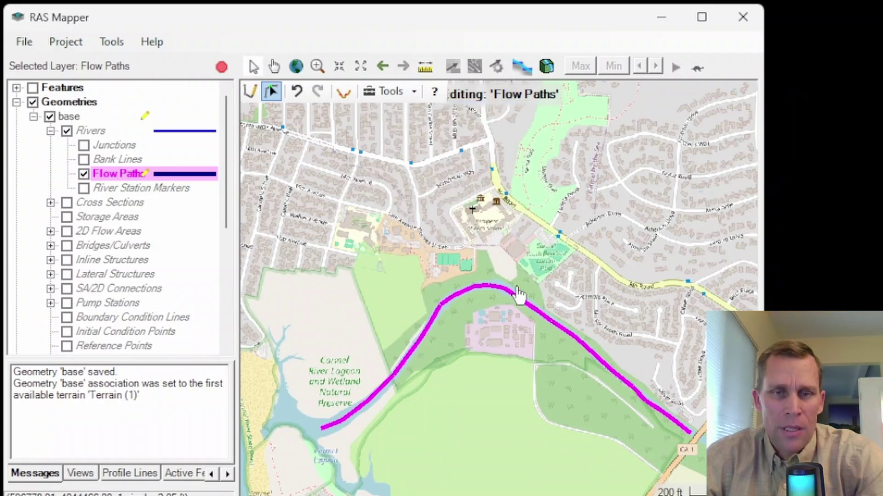
drag(516, 299, 524, 330)
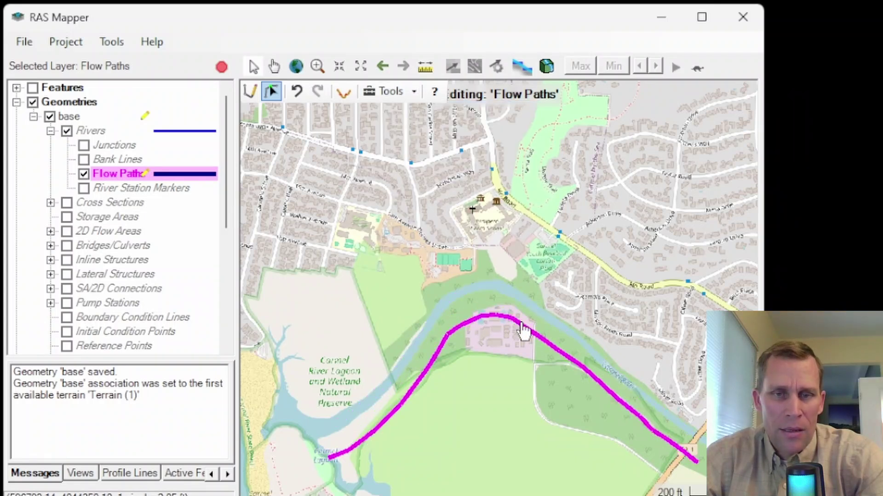
click(297, 91)
click(414, 91)
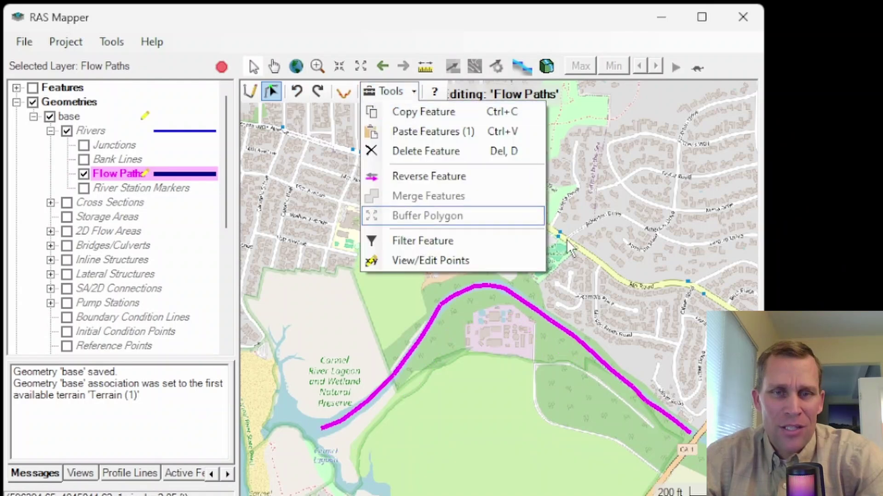
click(431, 111)
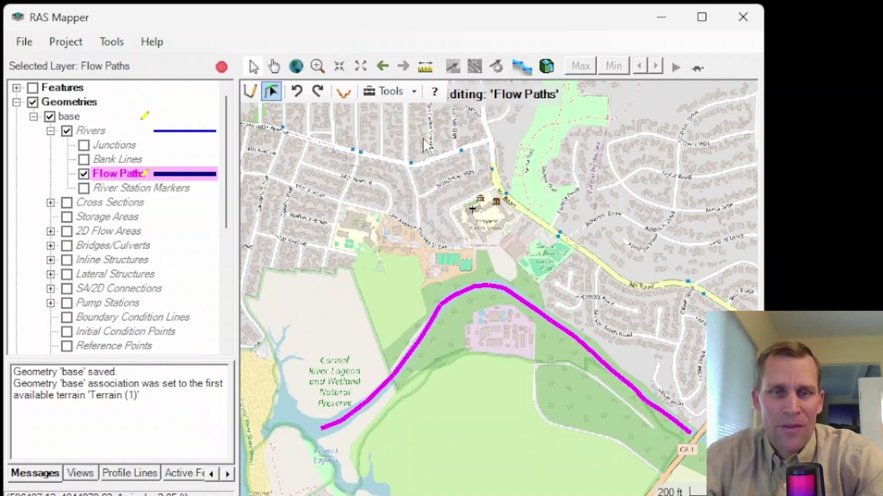
click(495, 361)
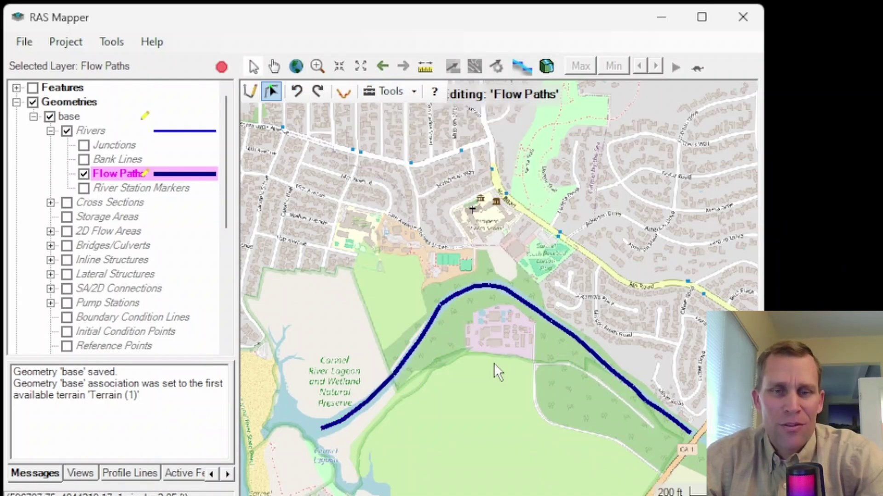
right_click(478, 341)
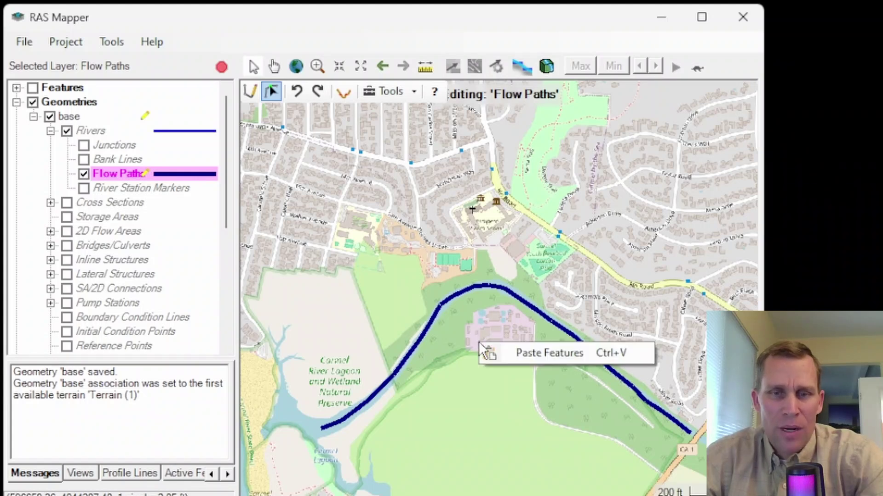
click(512, 353)
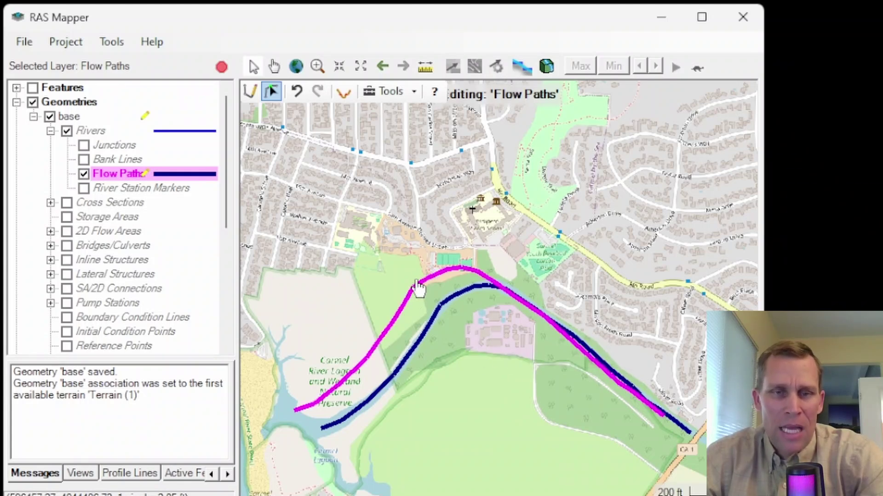
drag(417, 289, 425, 216)
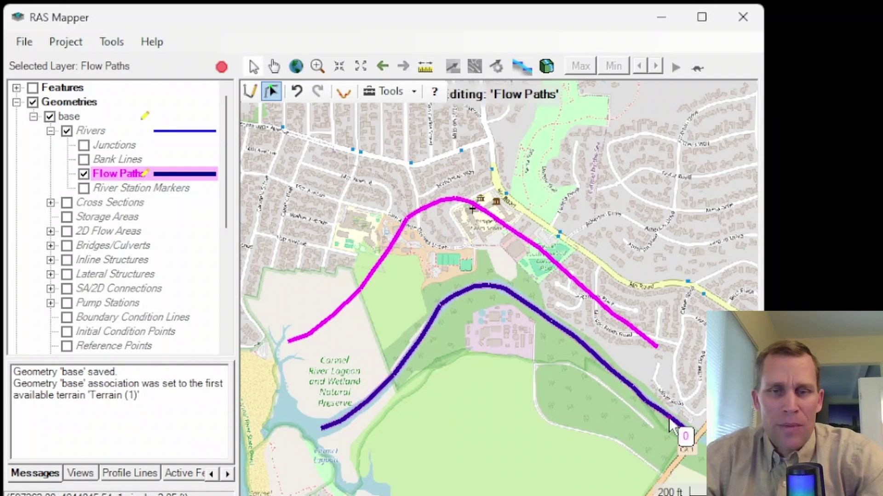
drag(419, 213, 449, 251)
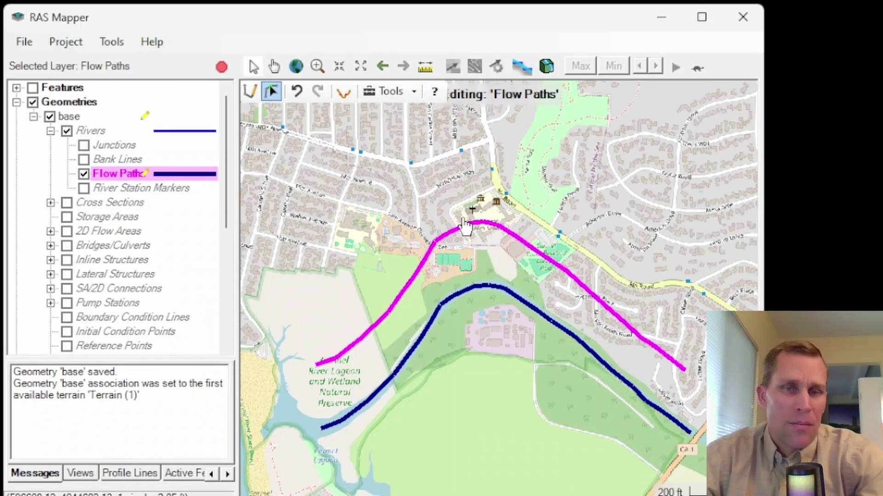
drag(465, 227, 450, 212)
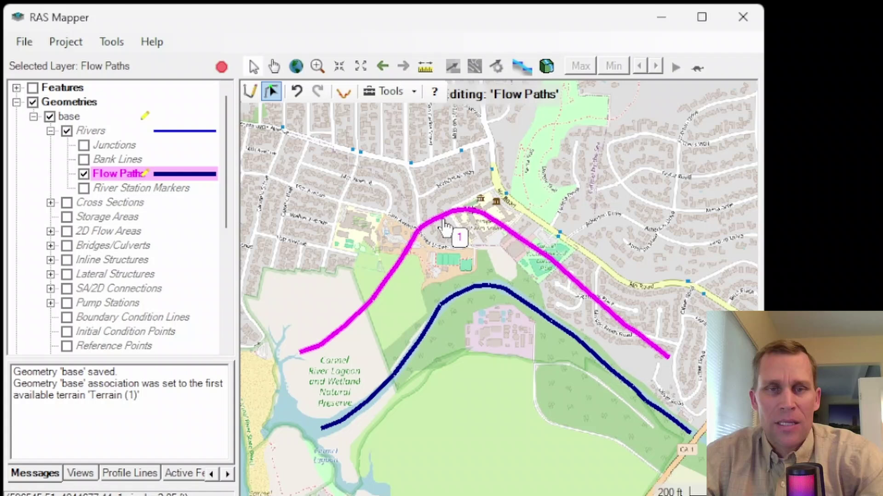
key(Delete)
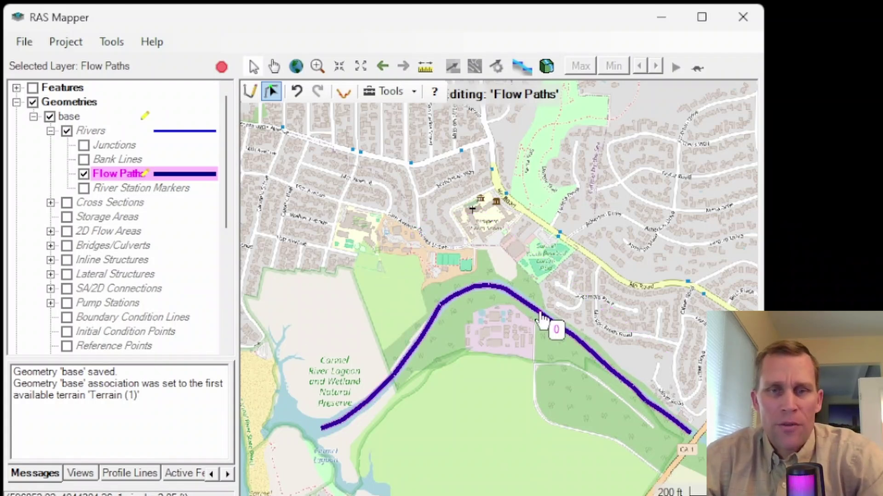
- Zoom in near Oliver Road and move the flow path's middle vertex toward the channel centre
scroll(586, 358, up, 3)
scroll(590, 359, up, 2)
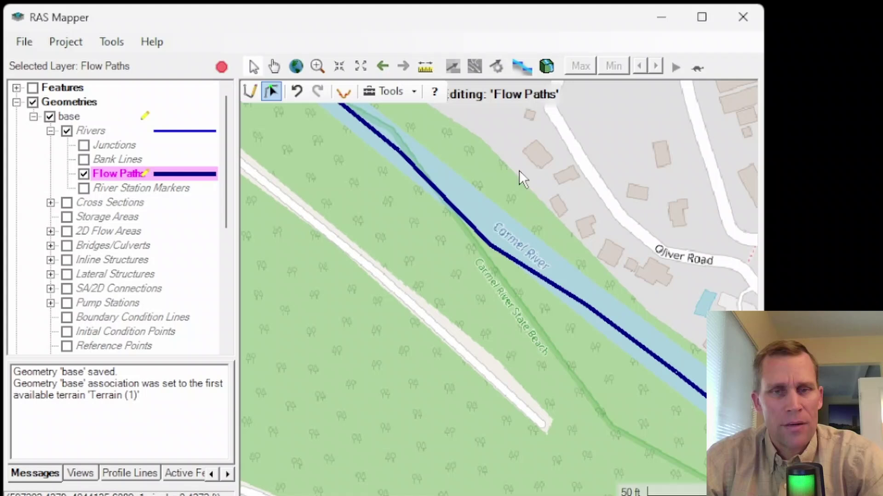
drag(518, 173, 524, 232)
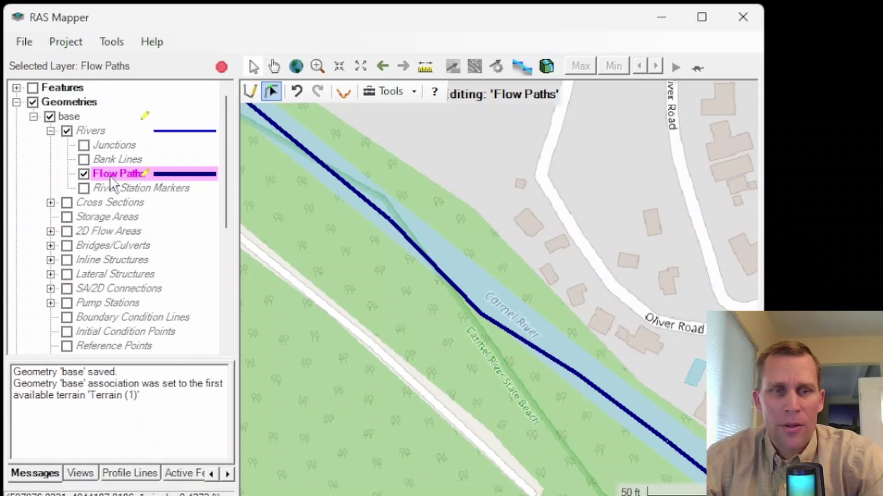
drag(520, 214, 327, 332)
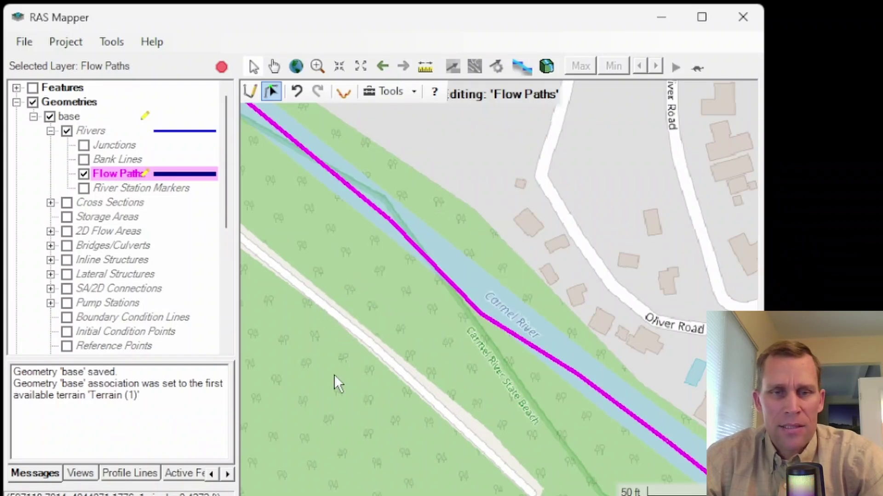
click(511, 333)
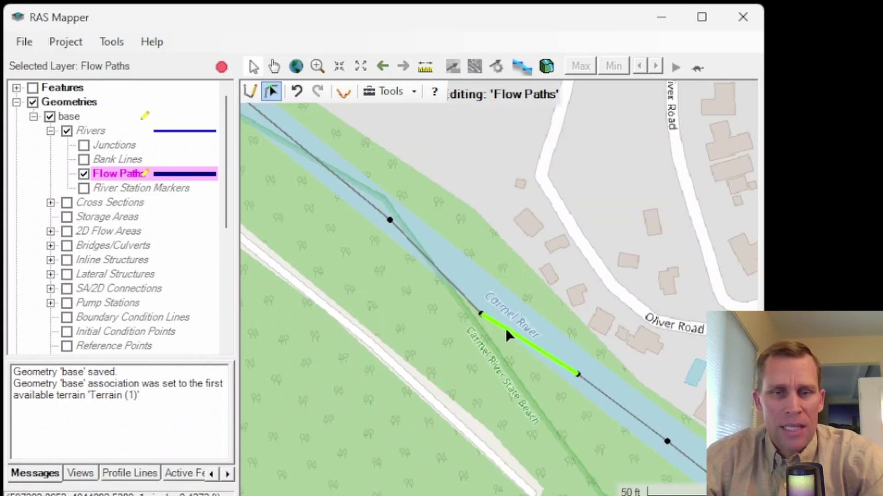
click(482, 315)
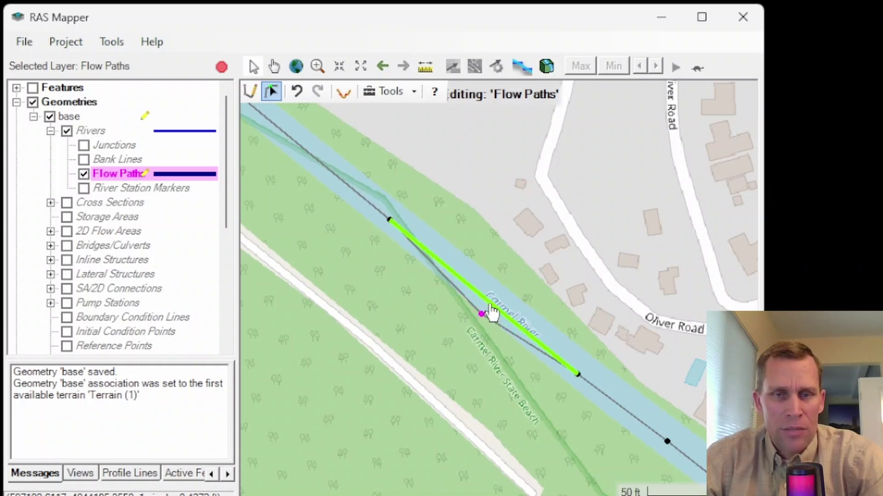
drag(483, 315, 490, 305)
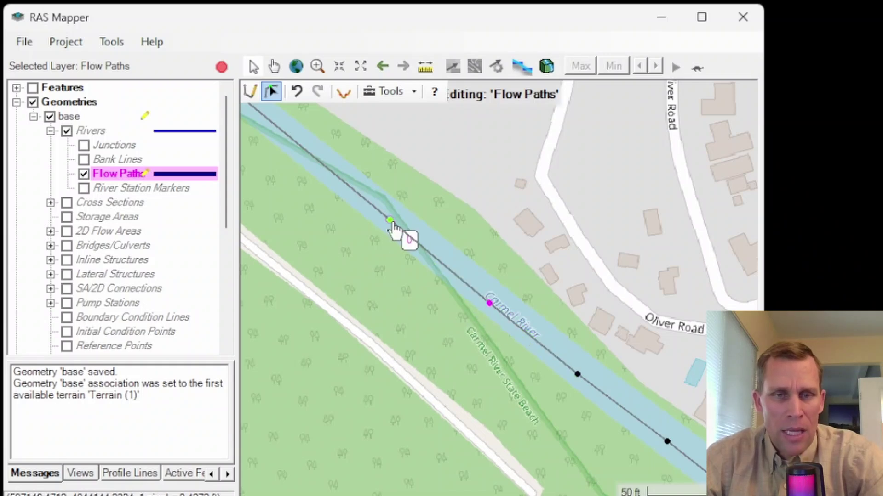
- Delete a flow path vertex, then add a new one and drag it into the river channel
click(342, 182)
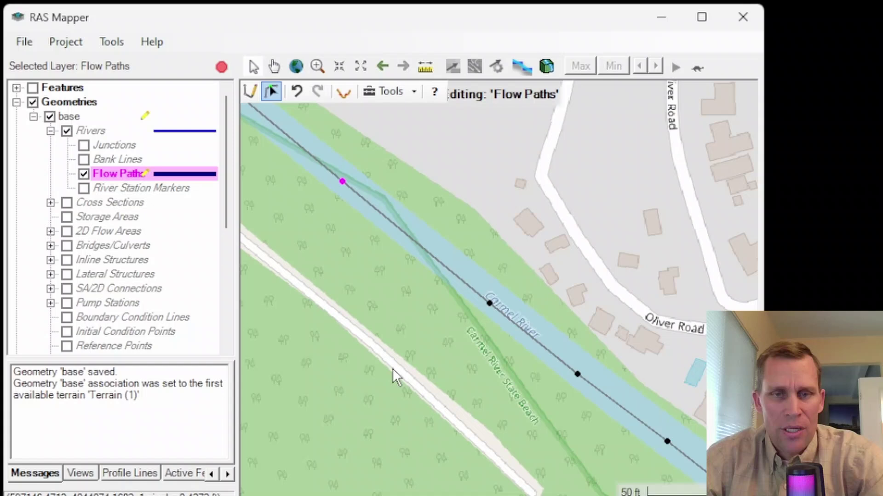
click(490, 303)
key(Delete)
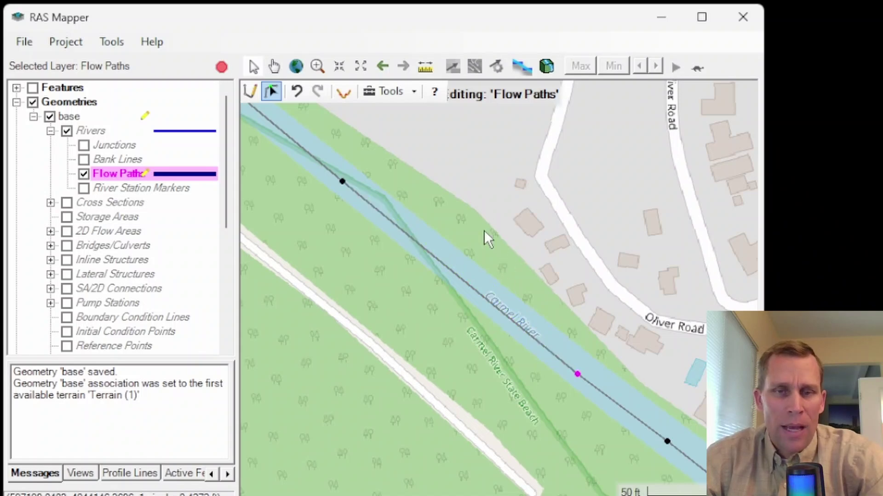
click(464, 280)
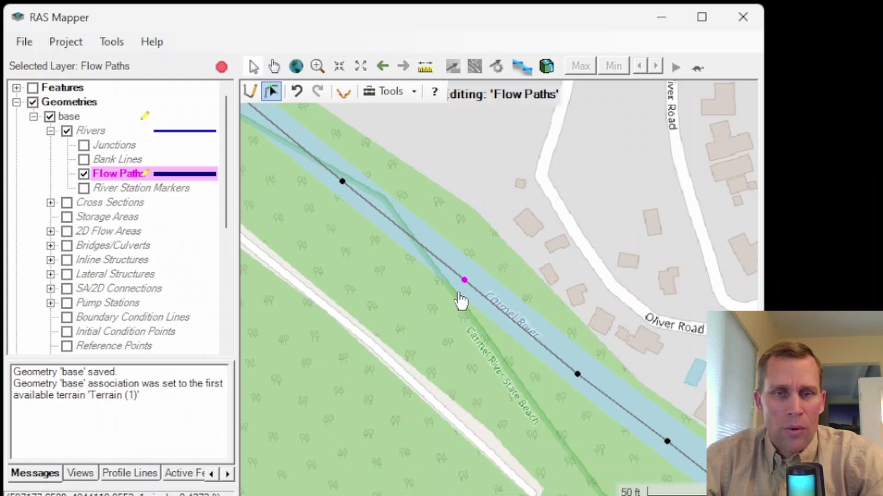
mouse_move(465, 282)
mouse_down()
mouse_move(522, 248)
mouse_move(465, 285)
mouse_move(523, 235)
mouse_move(459, 286)
mouse_move(463, 276)
mouse_up()
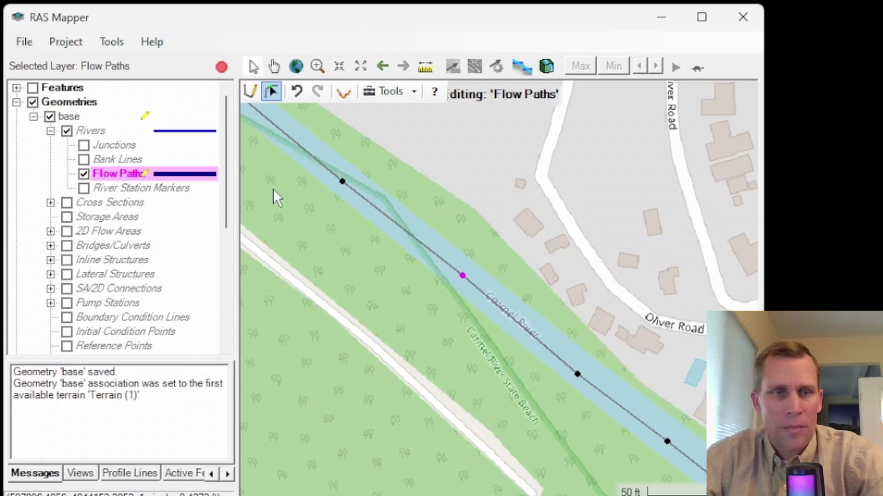
- Stop editing and save the base geometry, then edit its Flow Paths layer again
click(221, 67)
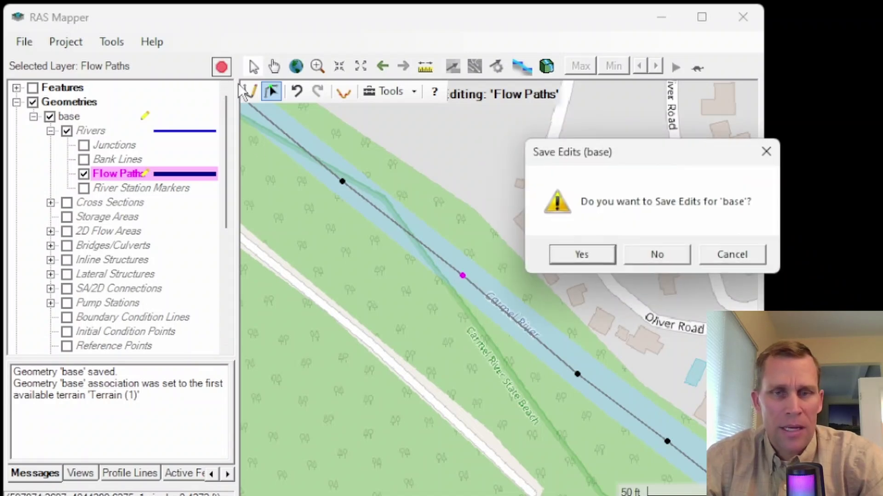
click(572, 253)
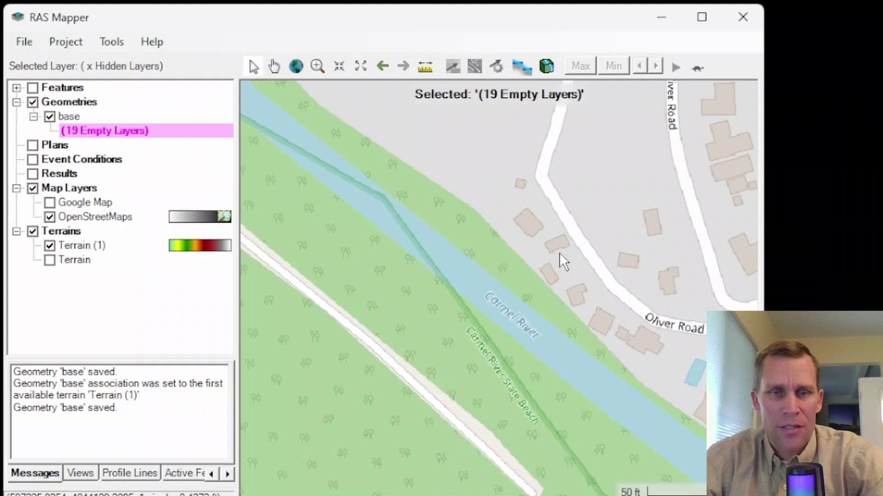
right_click(69, 116)
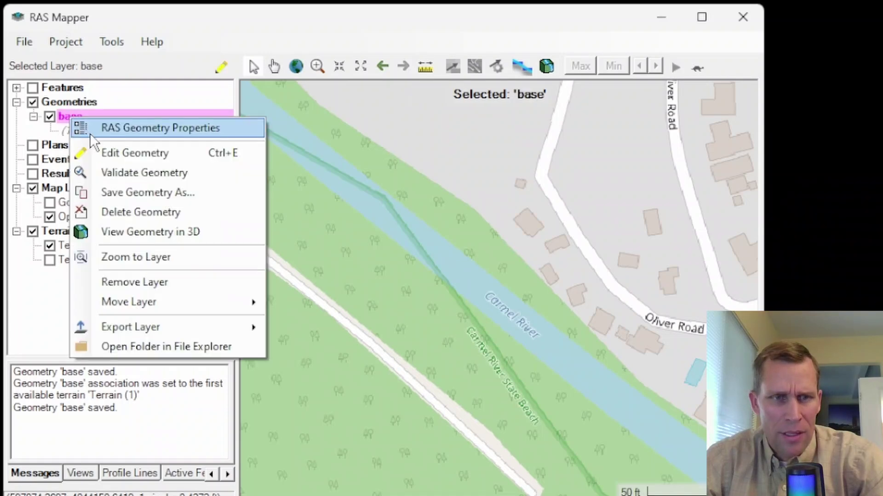
click(110, 153)
click(125, 173)
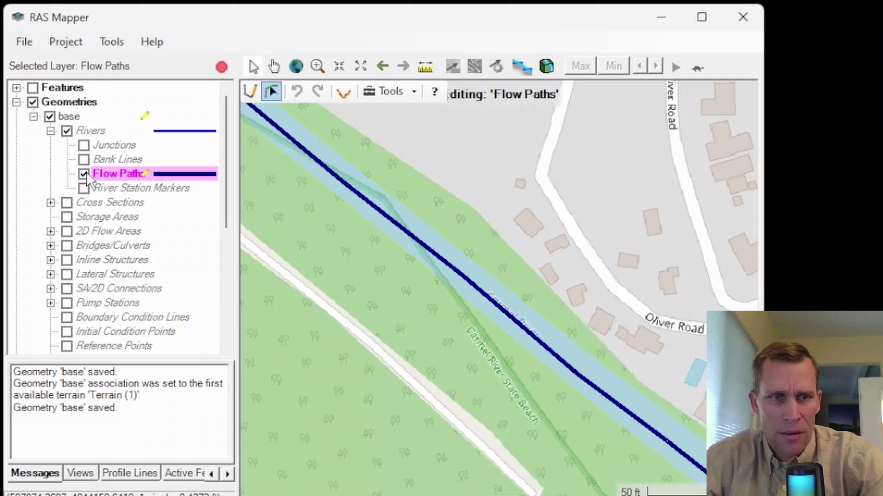
click(483, 247)
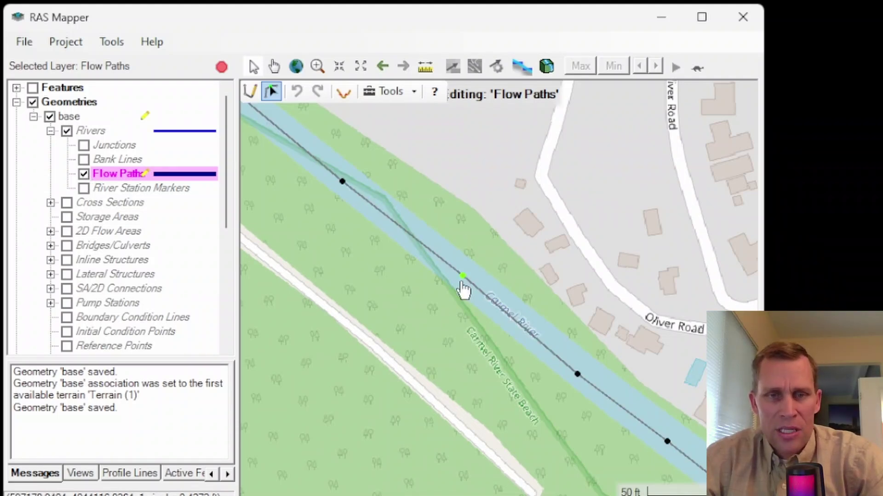
- Set the Editing Tools Near Point tolerance to 10 pixels, keeping Near Line at 15
click(112, 41)
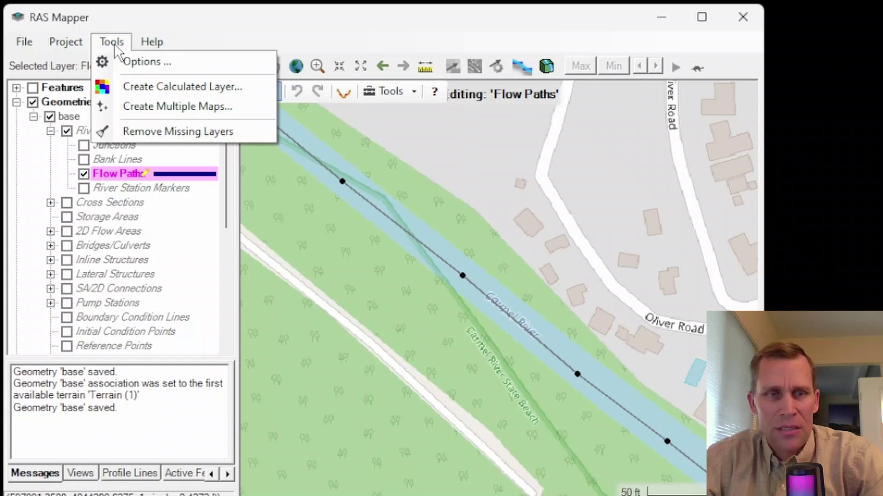
click(134, 67)
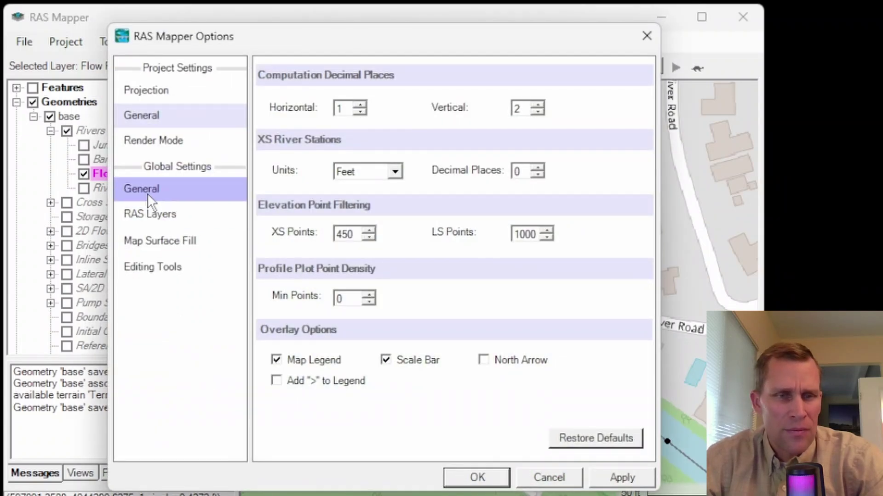
click(161, 266)
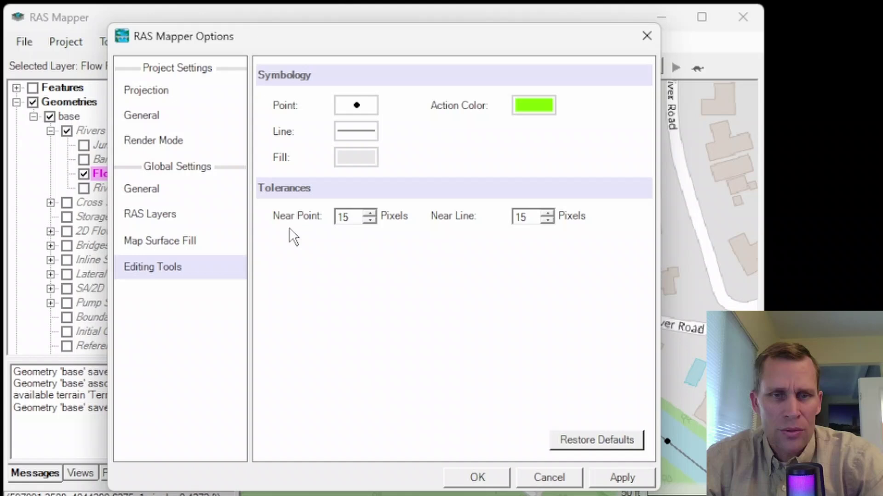
double_click(349, 217)
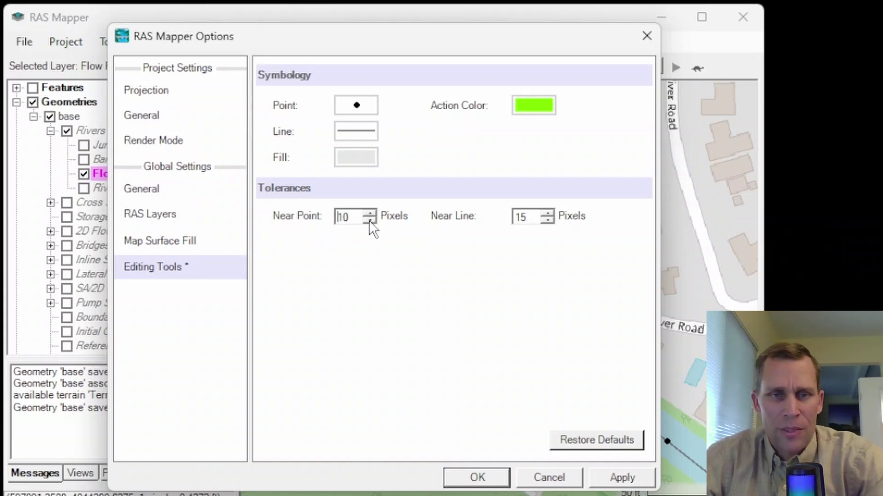
drag(359, 217, 317, 217)
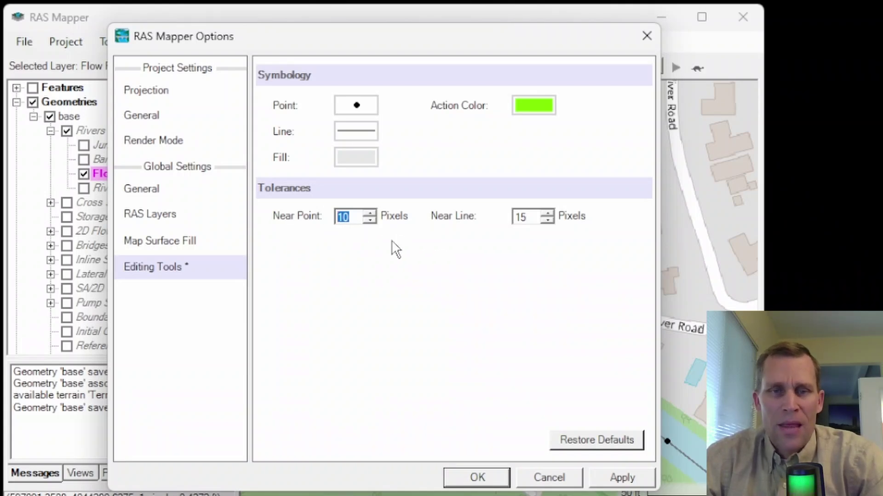
double_click(531, 216)
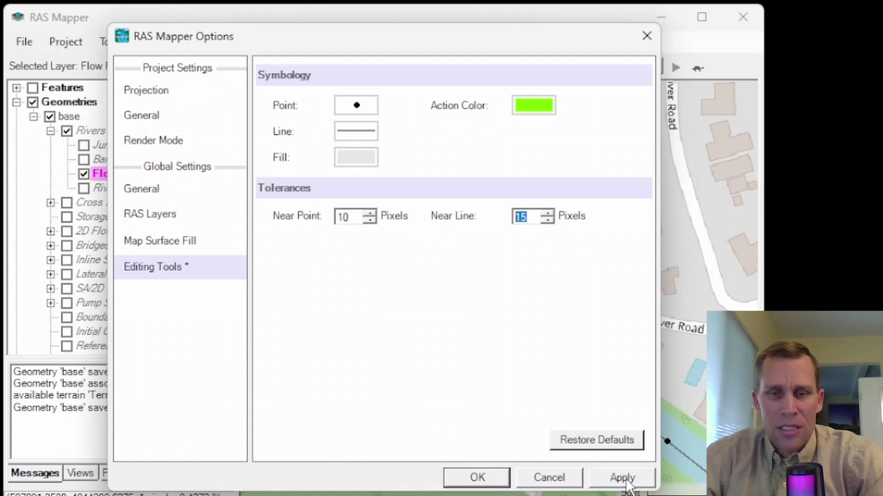
click(477, 478)
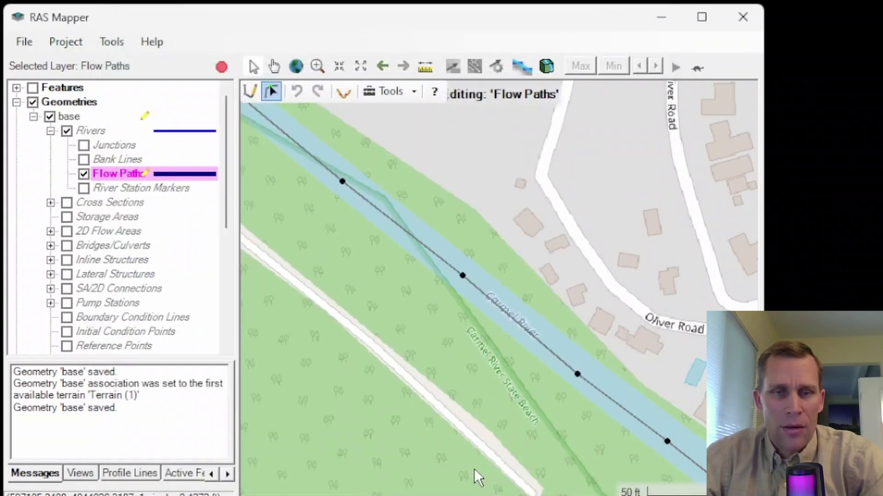
- Switch editing to Bank Lines, try the pan and select tools, then return editing to Flow Paths
click(110, 159)
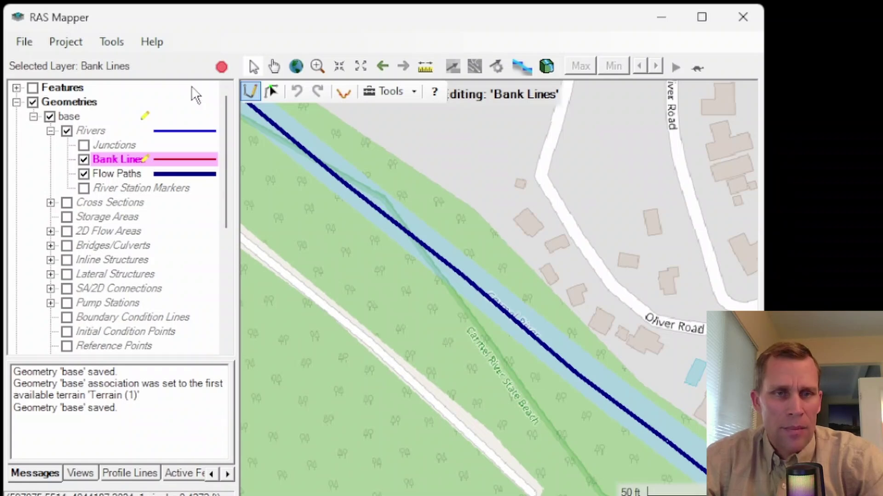
click(273, 68)
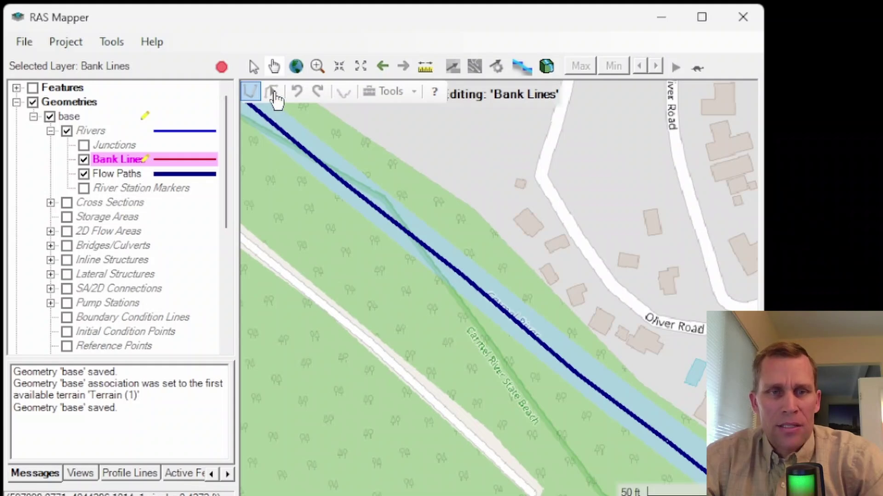
click(254, 69)
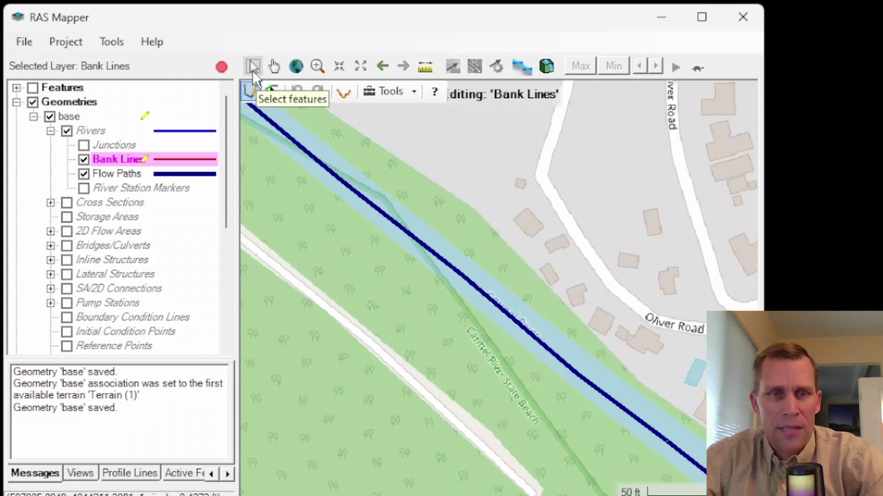
click(255, 72)
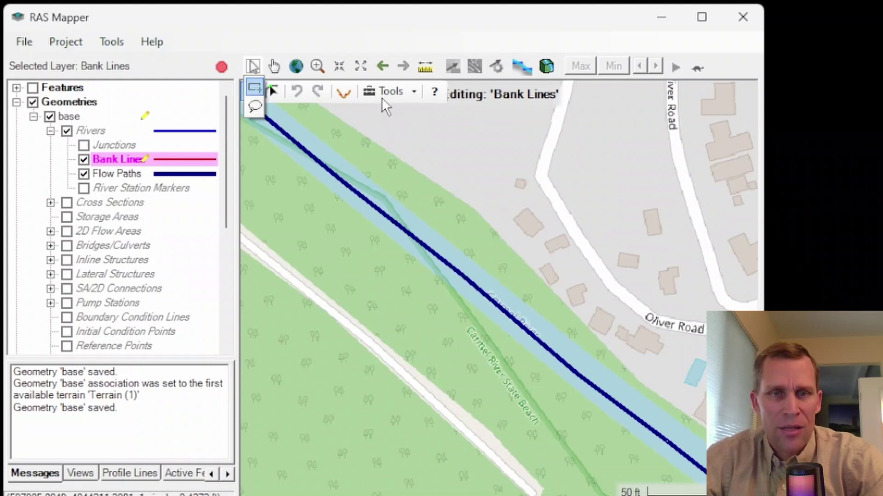
click(116, 174)
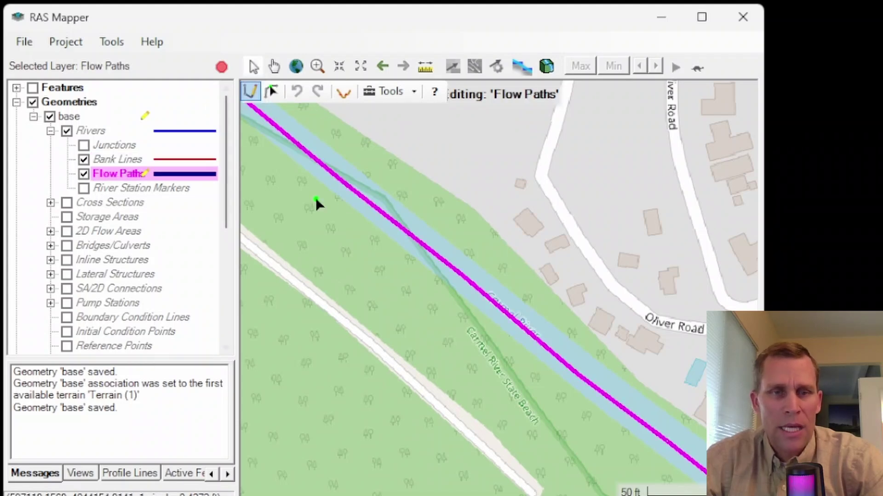
- Zoom to the Flow Paths layer and plot the terrain profile along the whole path
right_click(111, 177)
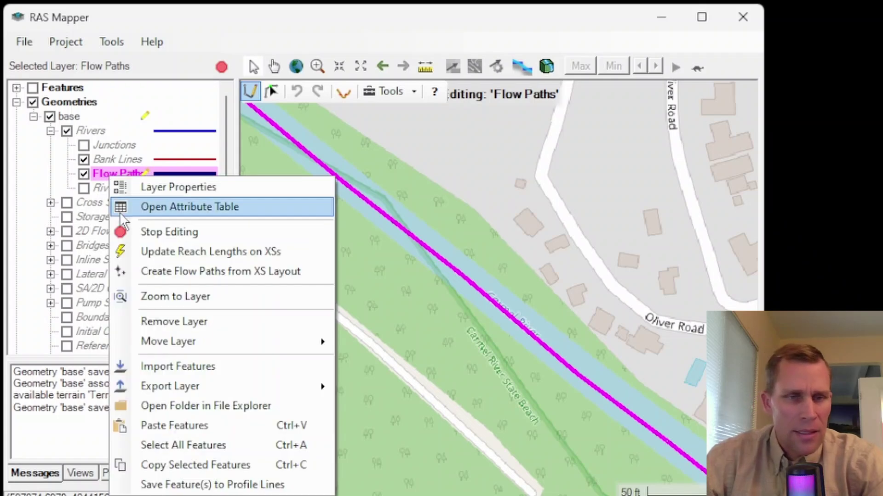
click(169, 292)
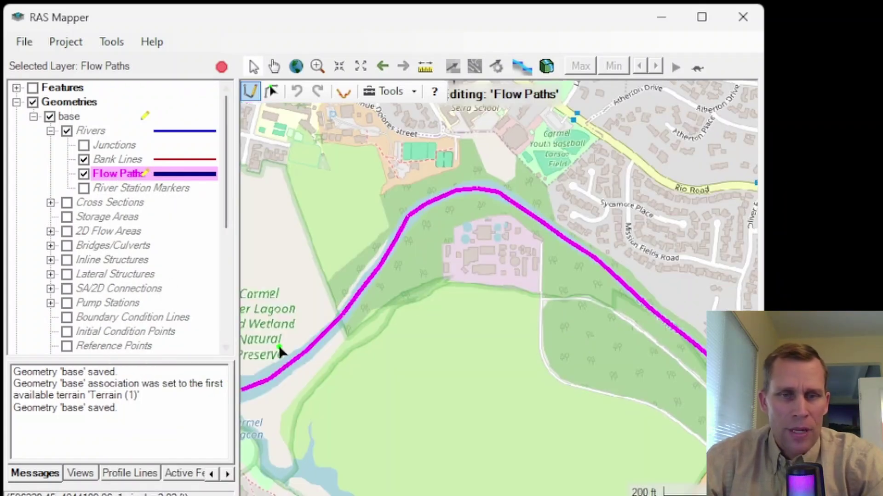
scroll(457, 283, down, 1)
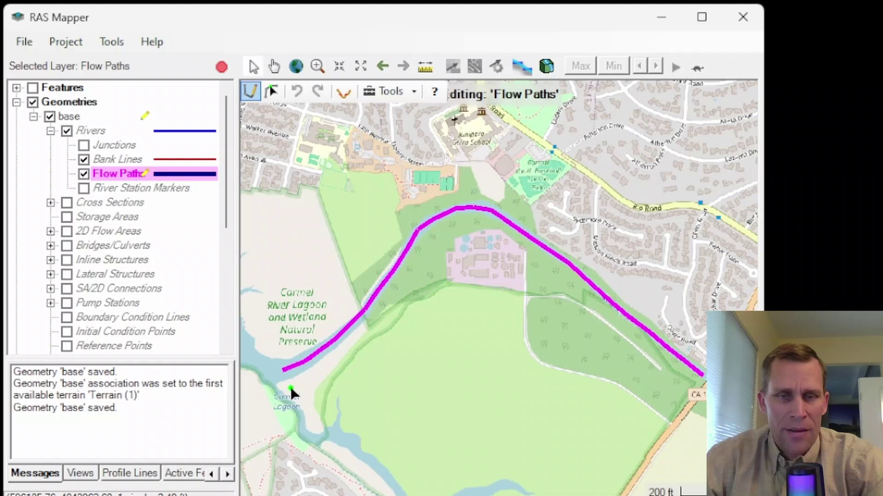
click(272, 91)
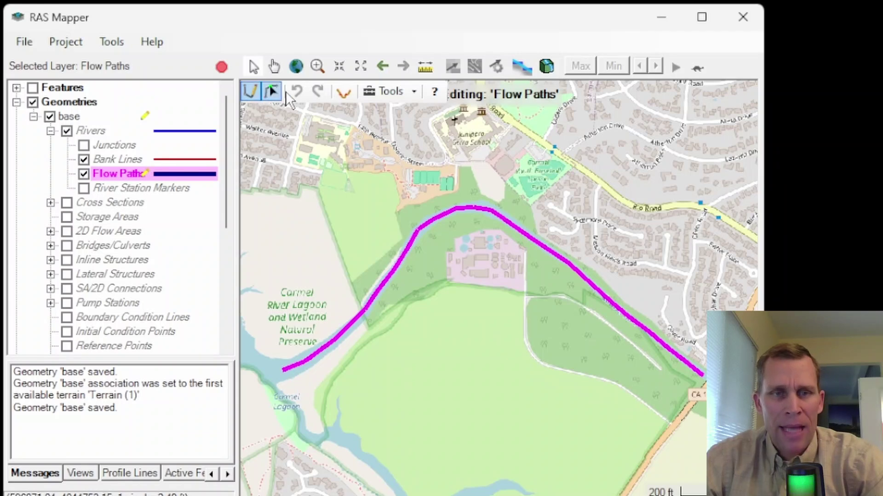
click(343, 93)
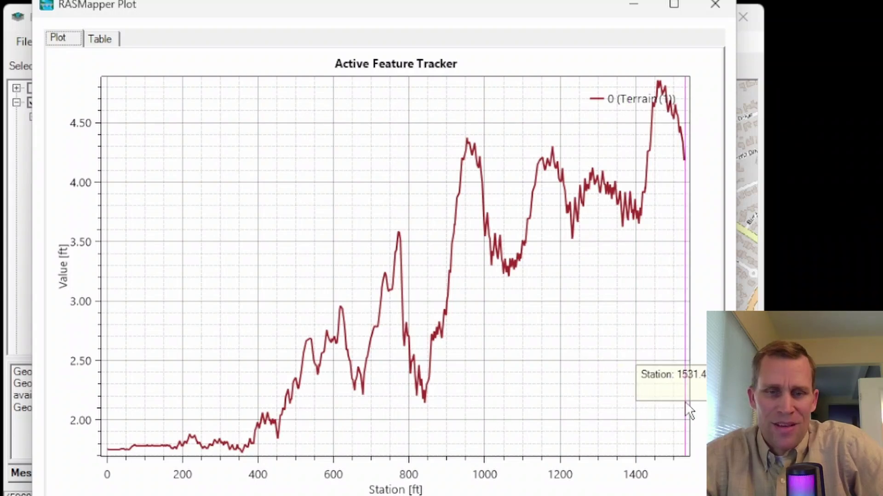
- Close the terrain profile plot and start editing Bank Lines, zoomed in at the lagoon end
click(714, 5)
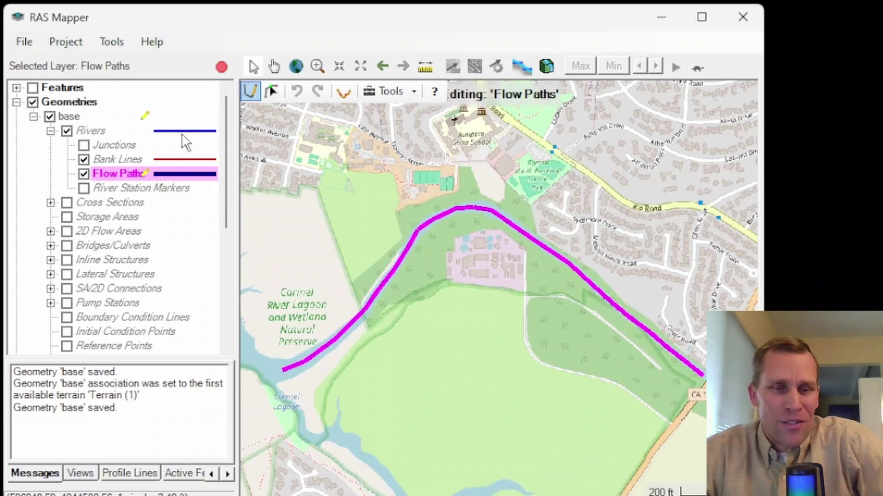
drag(227, 179, 239, 342)
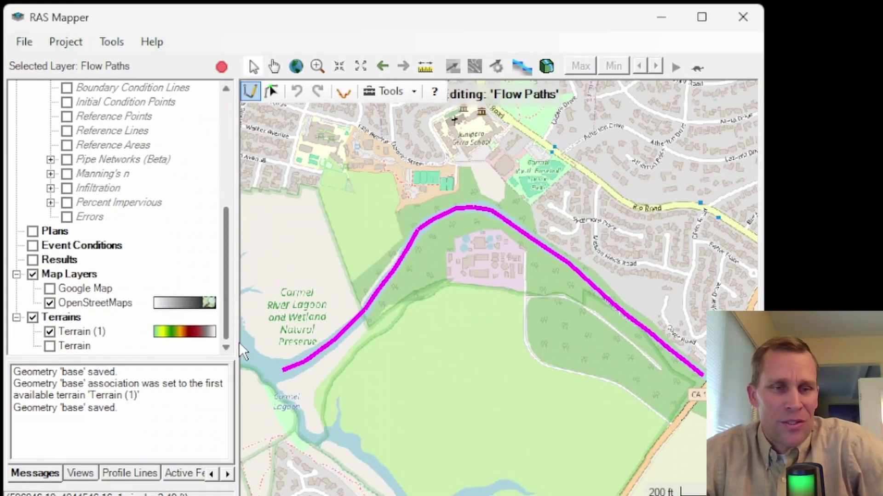
click(70, 335)
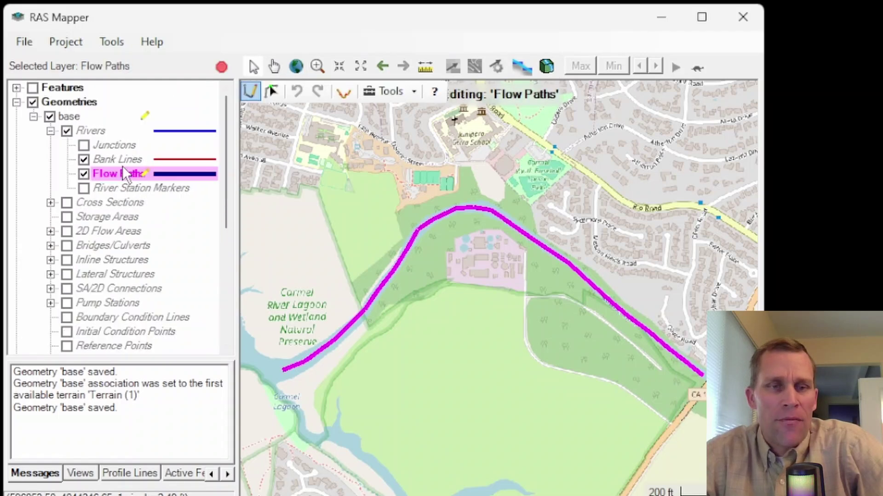
click(115, 160)
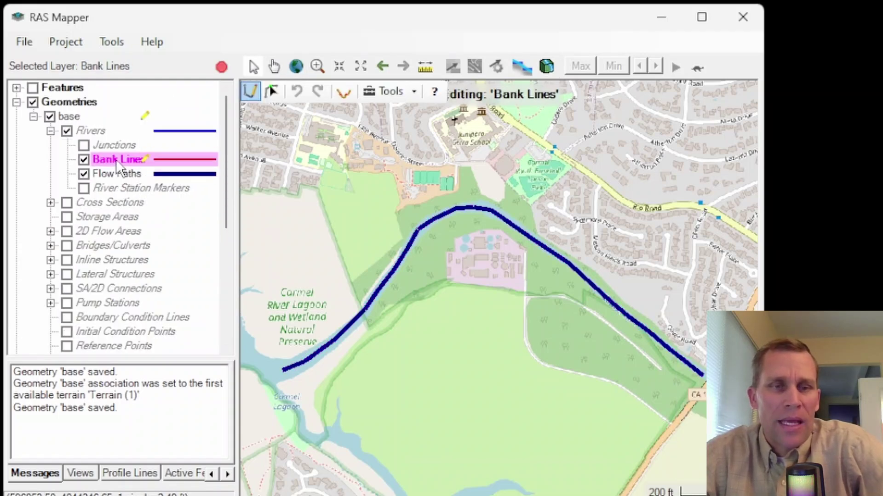
scroll(278, 365, up, 4)
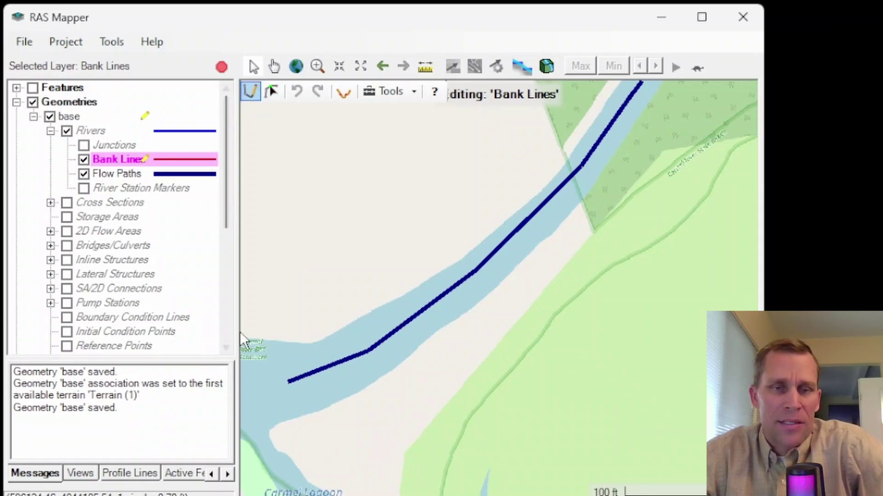
- Trace the bank line vertex by vertex along the north bank from the lagoon to Highway 1
click(284, 348)
click(390, 304)
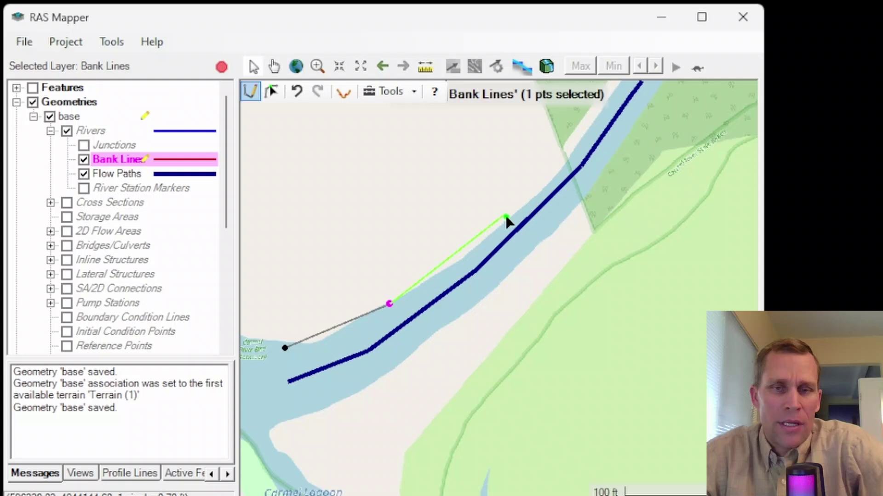
click(512, 214)
click(604, 106)
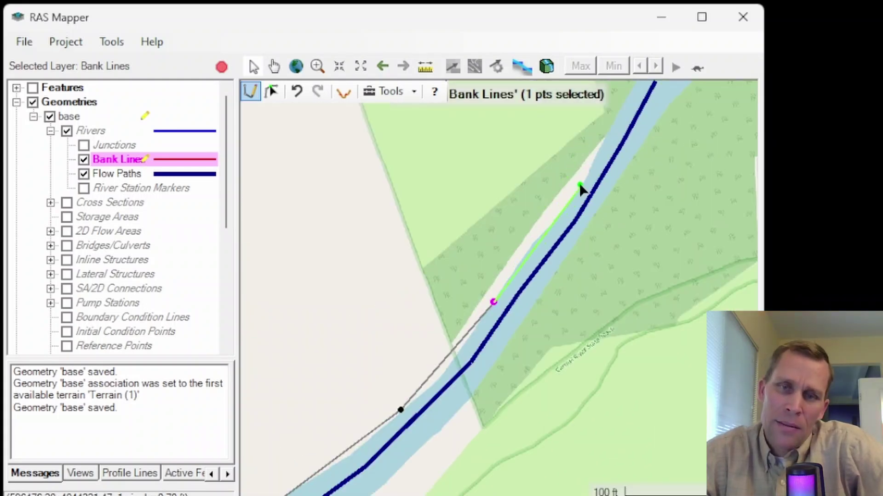
click(580, 184)
click(622, 112)
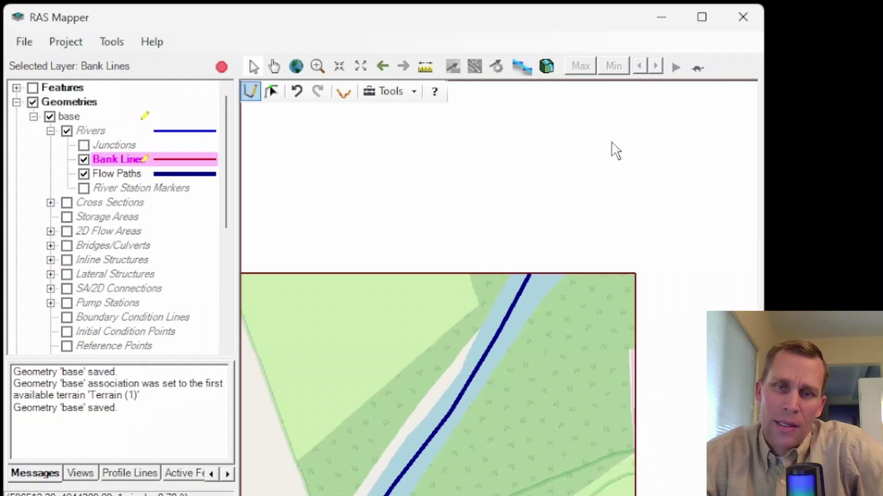
click(549, 248)
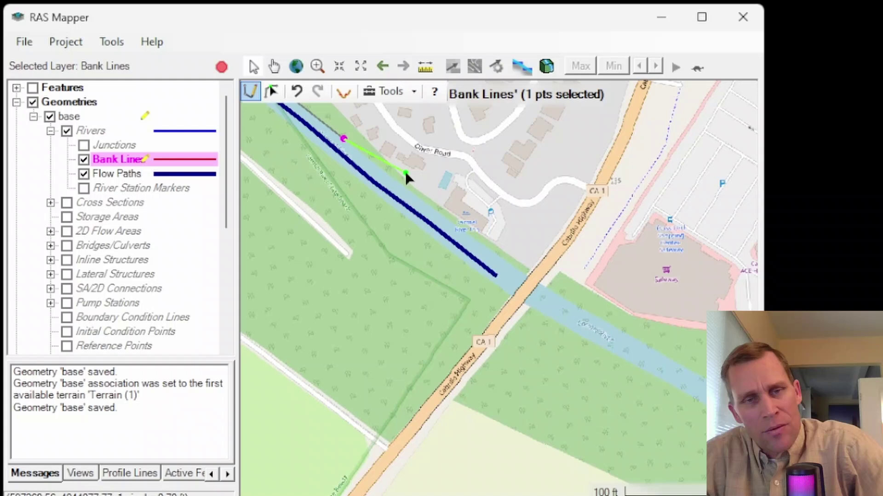
click(396, 177)
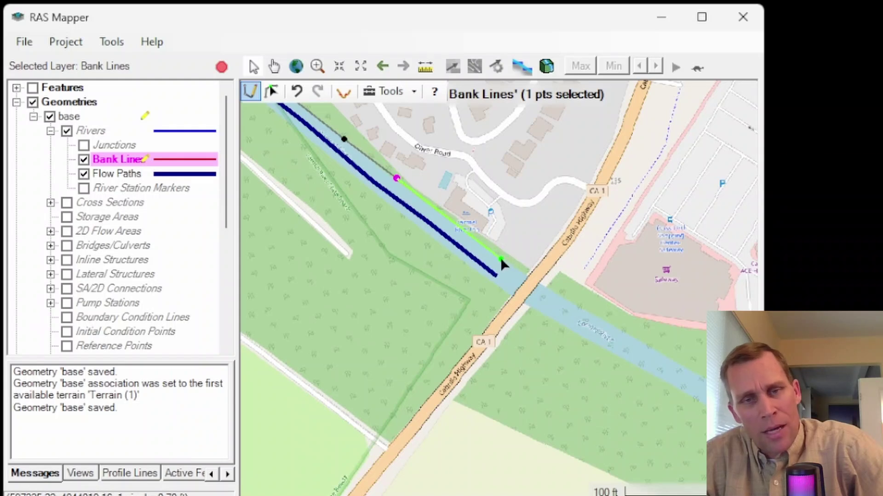
click(500, 258)
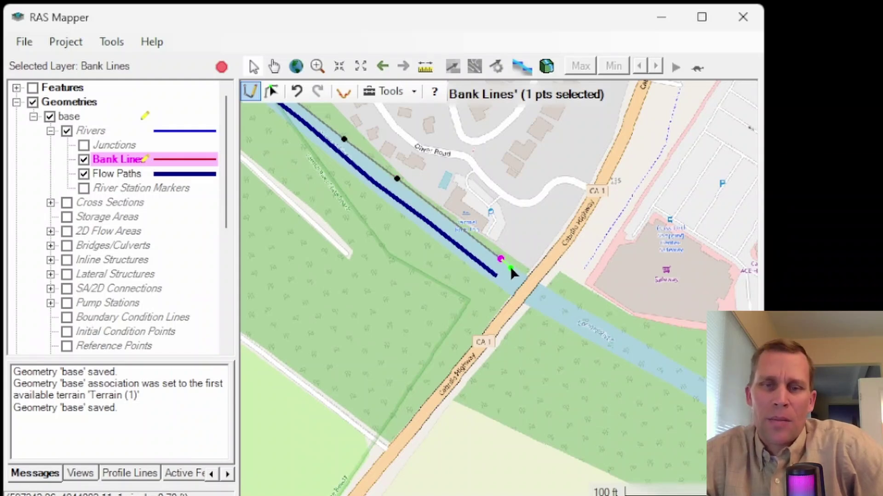
double_click(509, 266)
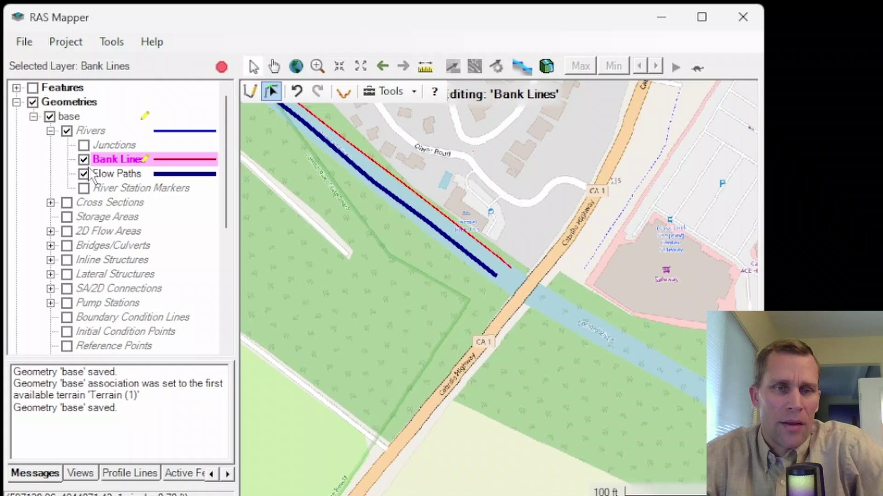
- Zoom to the Bank Lines layer so the entire red bank line is visible
right_click(124, 163)
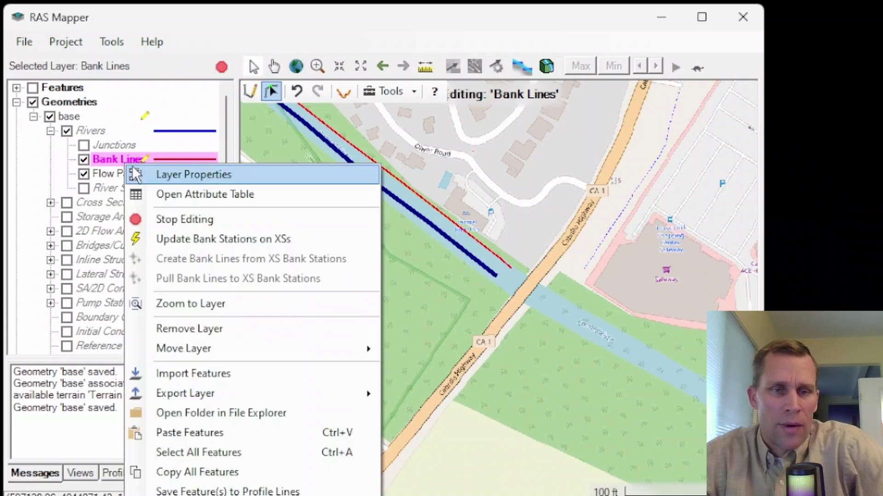
click(177, 302)
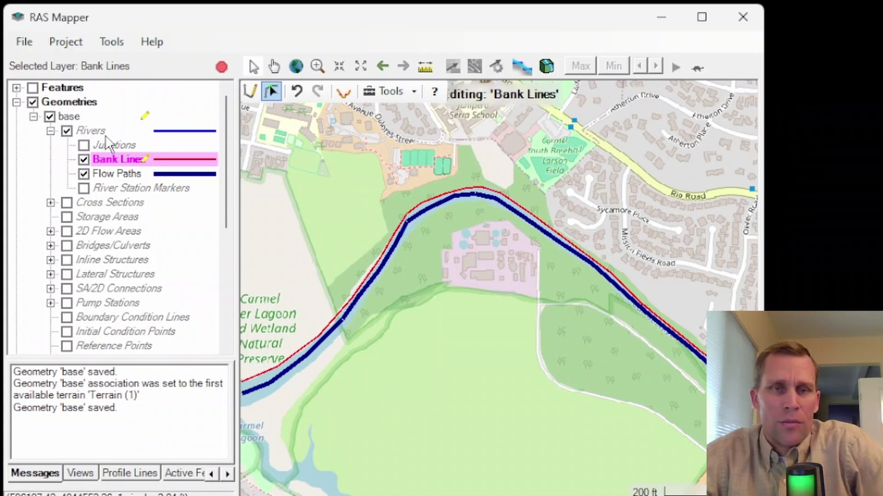
- Switch on Junctions, Storage Areas and 2D Flow Areas, leaving Storage Areas as the edit layer
click(84, 146)
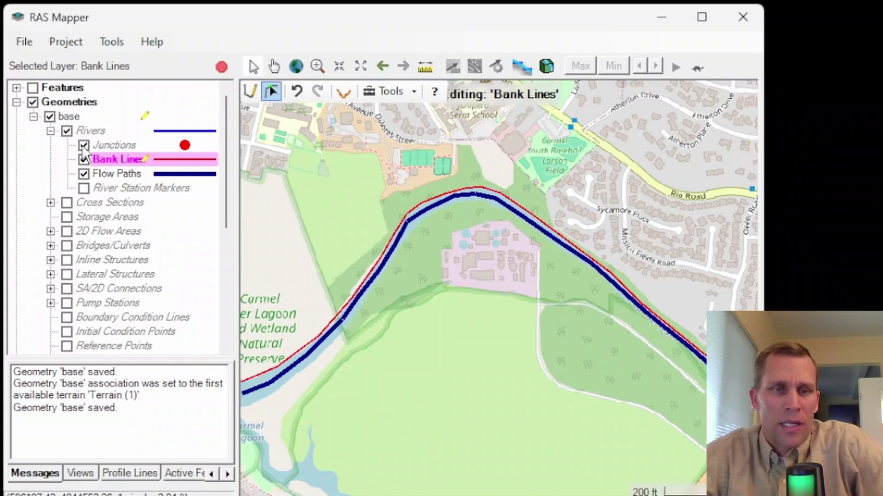
click(107, 145)
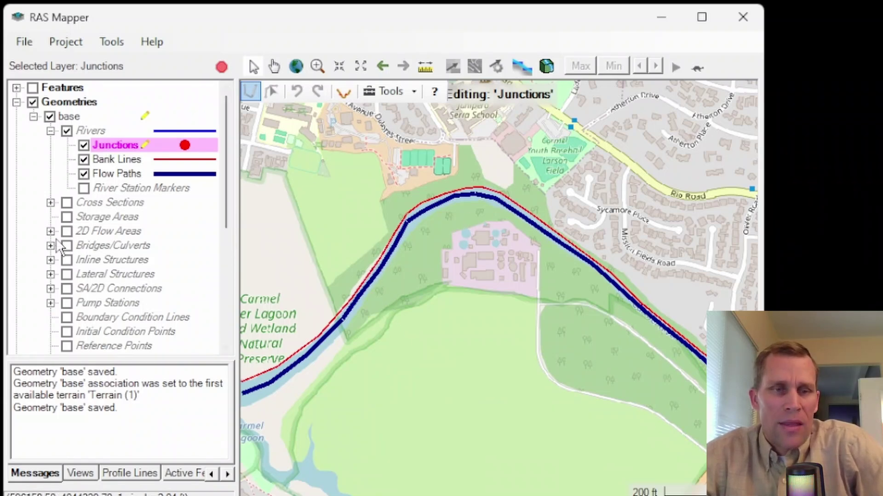
click(103, 218)
click(98, 233)
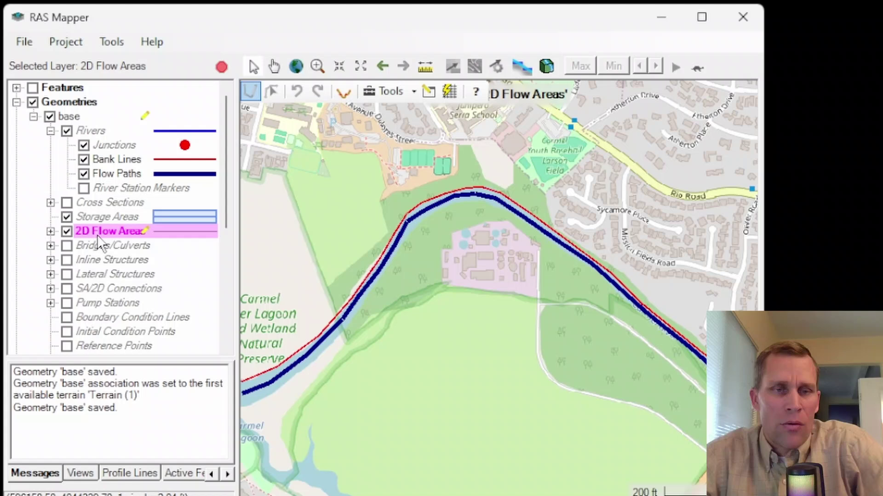
click(100, 220)
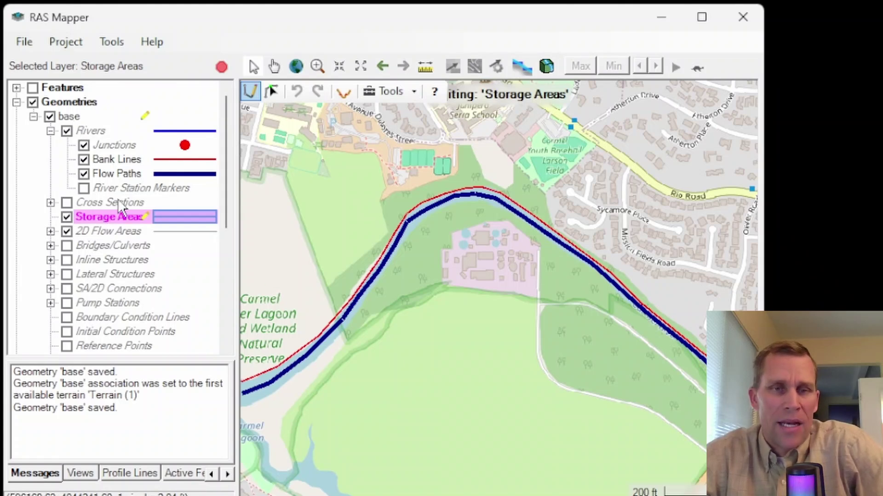
- Make Flow Paths the edit layer again and zoom in on the river line
click(109, 175)
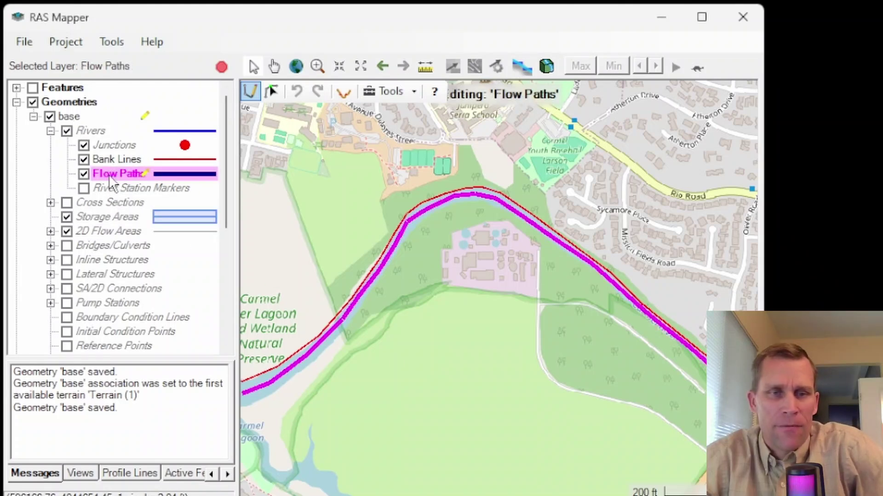
scroll(368, 312, up, 3)
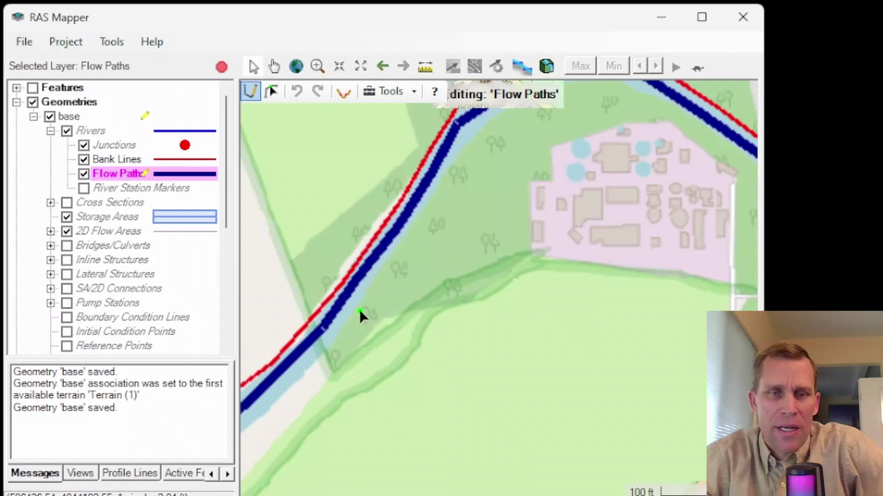
click(350, 293)
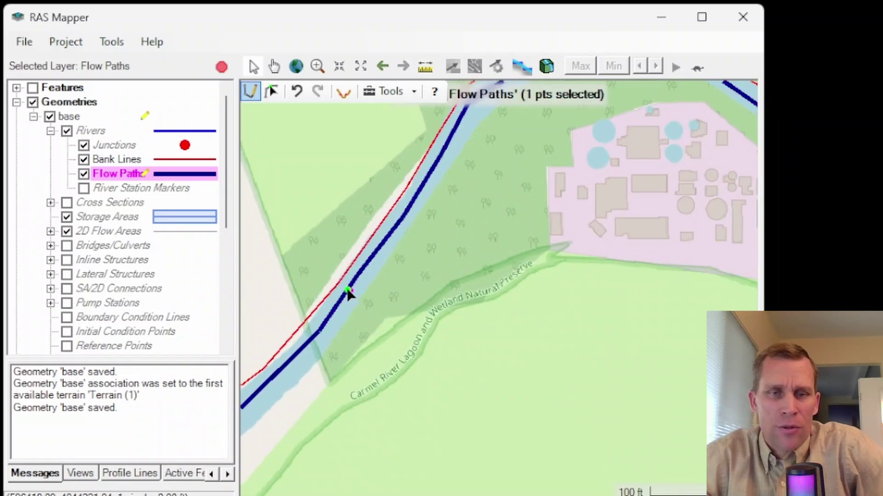
key(Left)
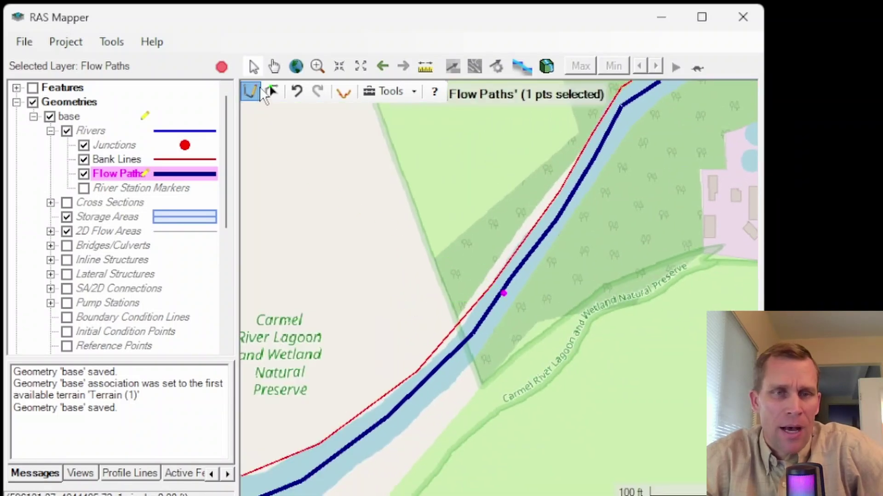
click(377, 226)
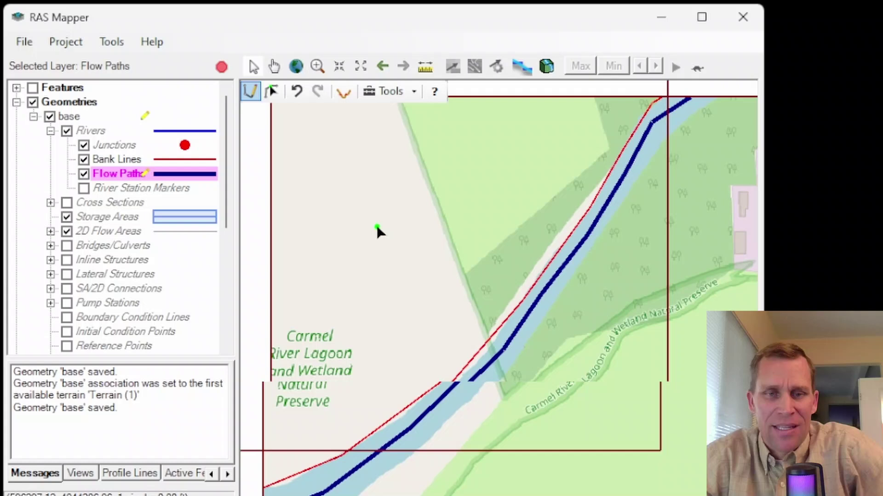
- Switch to editing existing features and box-select the Carmel River flow path
click(272, 91)
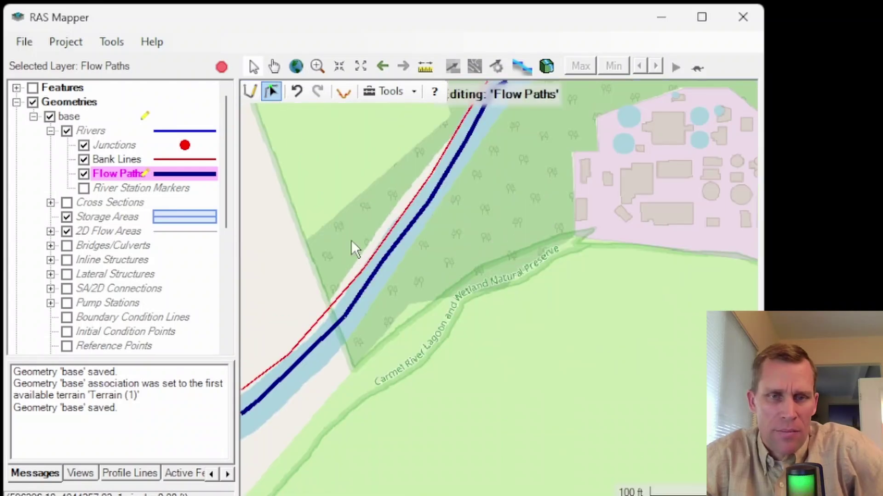
click(375, 296)
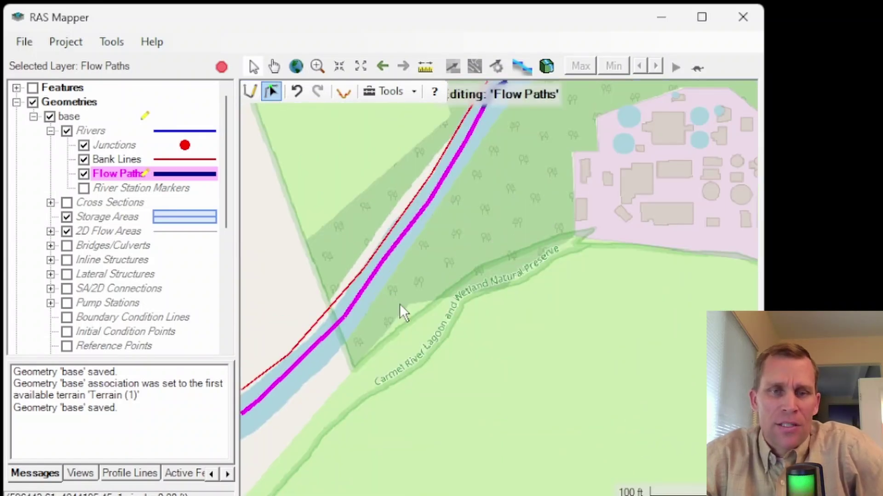
click(379, 294)
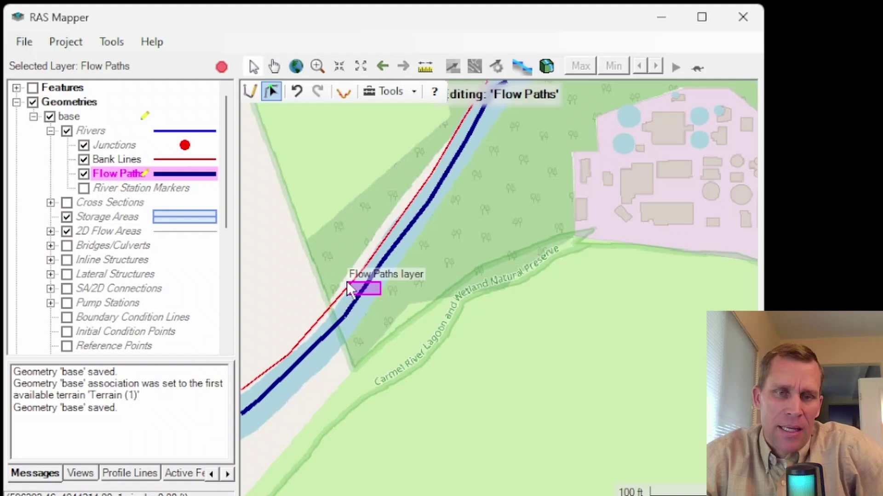
click(347, 282)
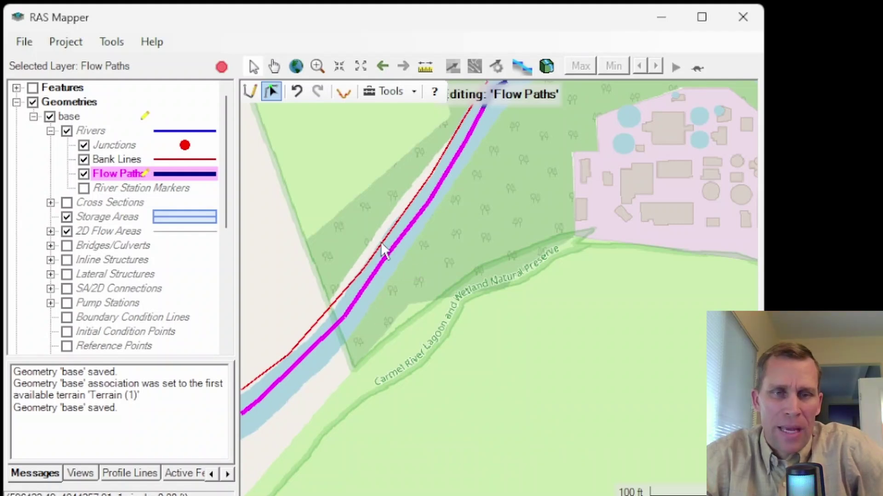
click(437, 319)
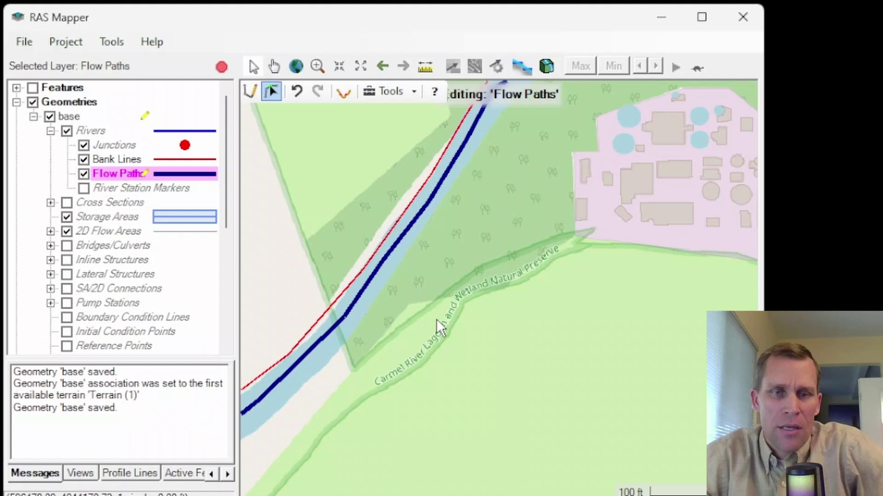
drag(547, 342, 257, 182)
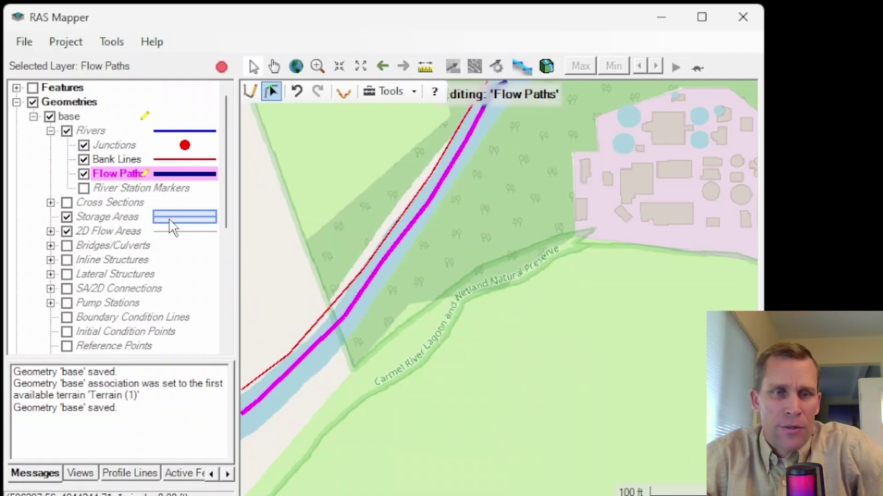
- Open View/Edit Points for the selected flow path and scroll its X/Y vertex table
right_click(381, 276)
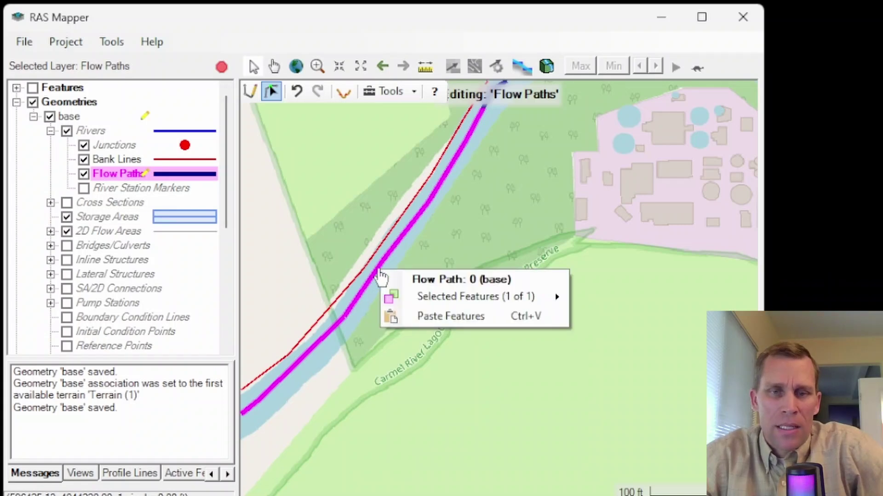
mouse_move(446, 295)
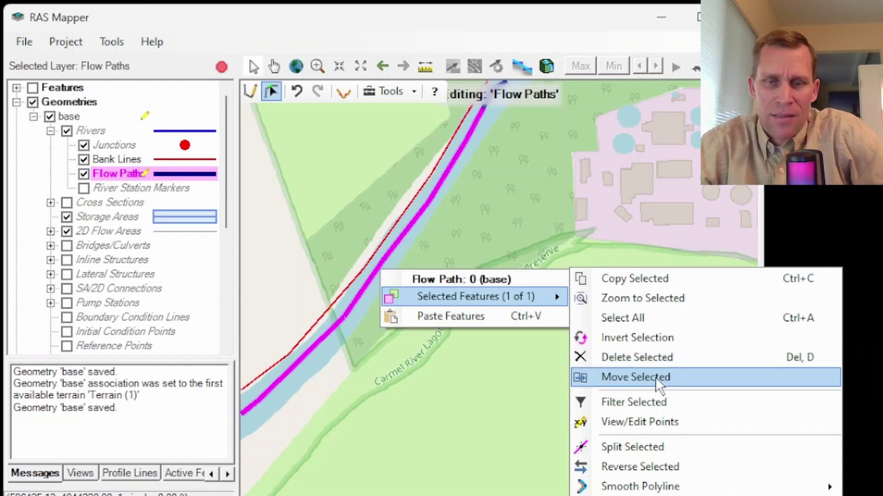
click(648, 421)
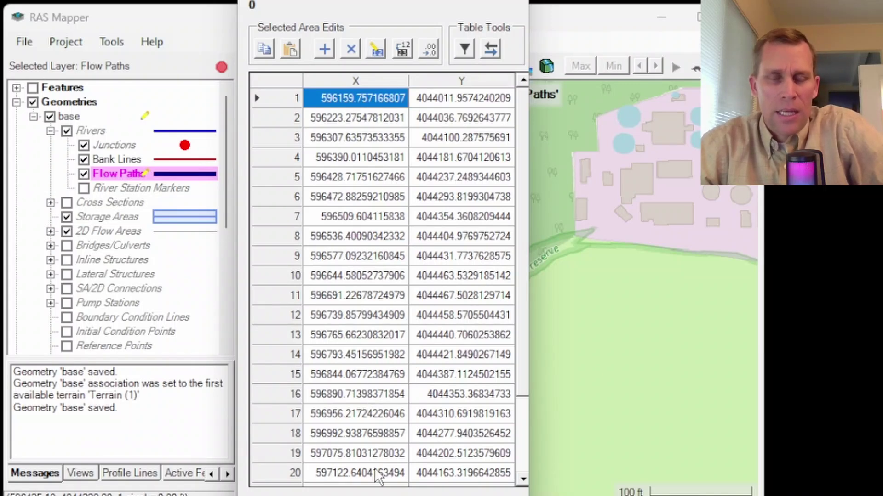
mouse_move(522, 113)
mouse_down()
mouse_move(534, 177)
mouse_move(534, 290)
mouse_move(514, 117)
mouse_up()
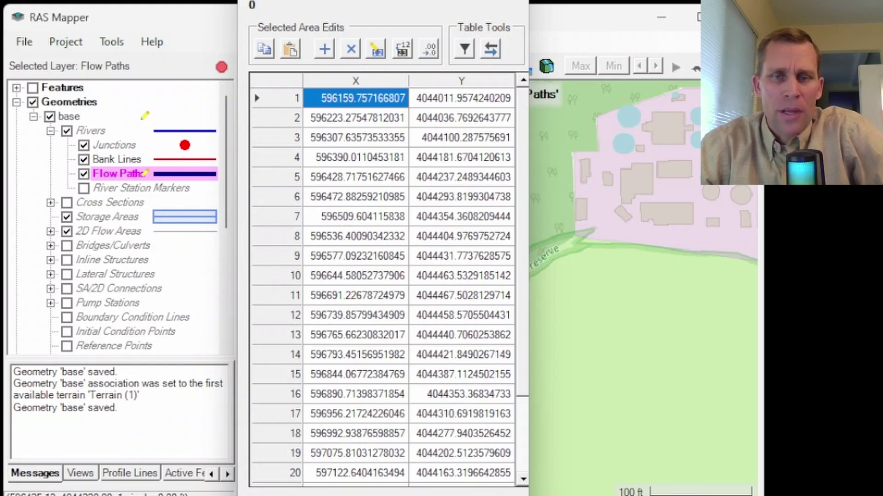
- Reverse the flow path's direction and check its terrain profile
key(Escape)
right_click(387, 267)
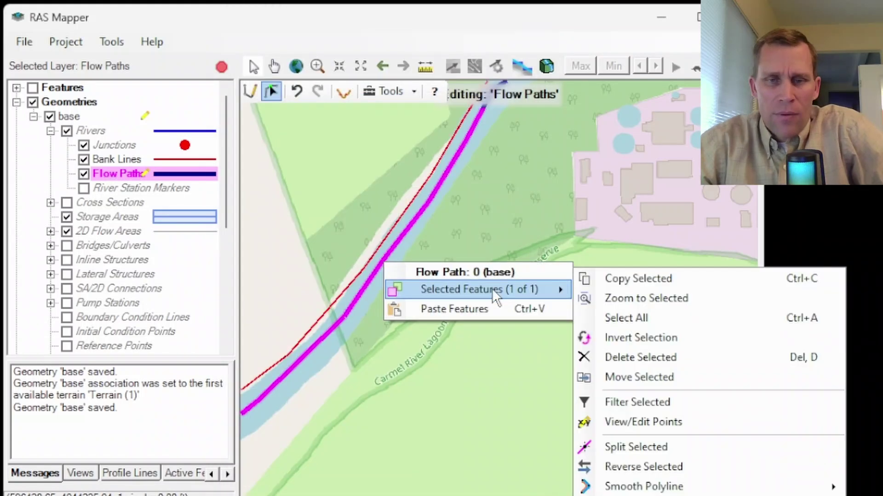
click(662, 466)
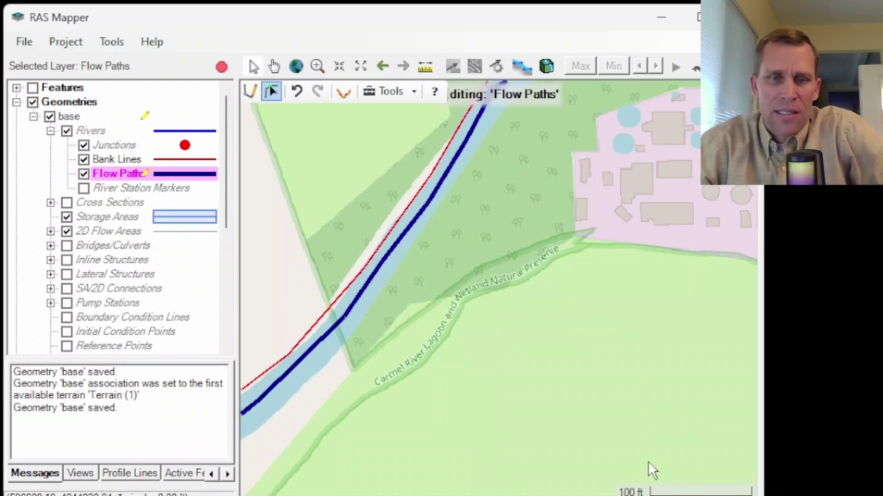
click(370, 270)
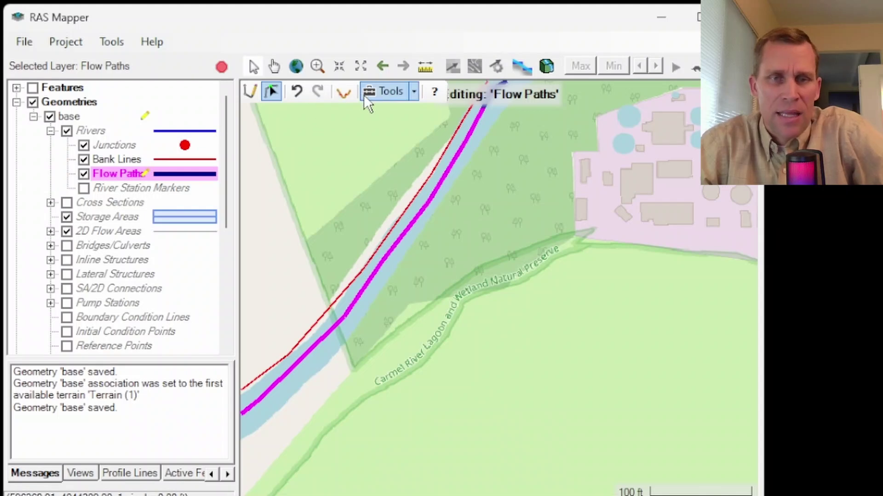
click(345, 92)
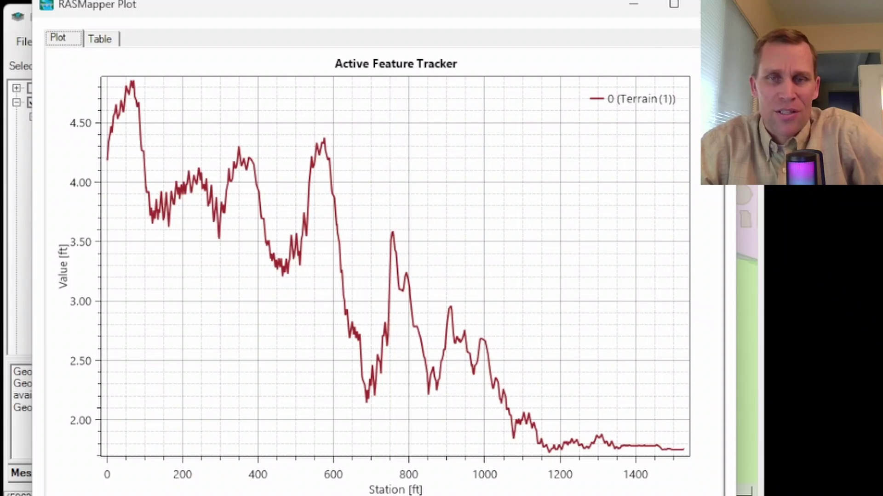
click(714, 3)
- Split the flow path into two pieces and box-select both parts
right_click(395, 246)
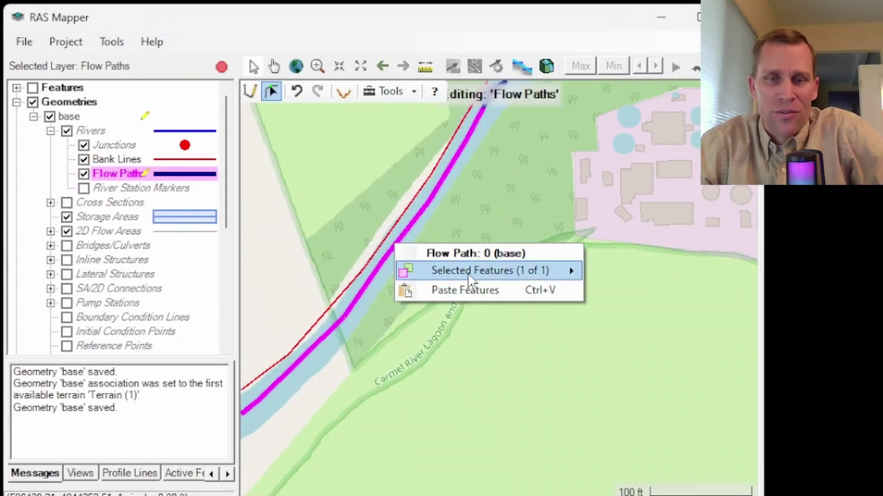
mouse_move(523, 271)
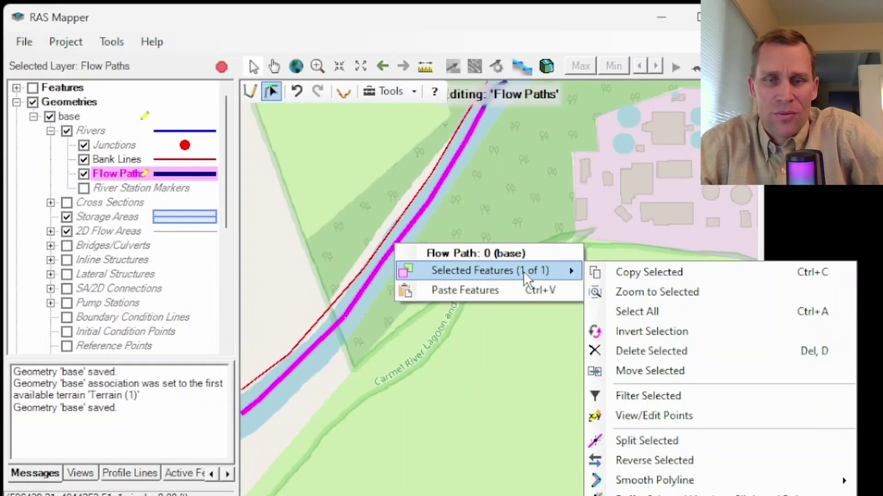
click(652, 443)
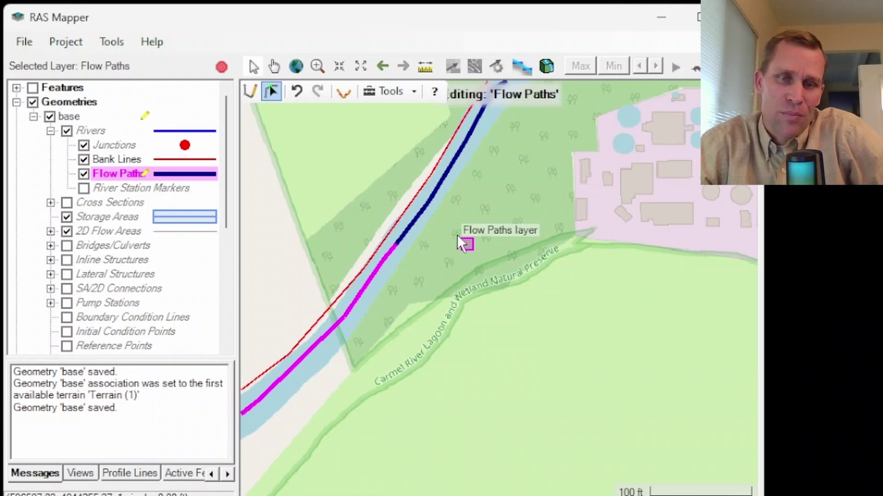
click(459, 260)
drag(400, 338, 296, 276)
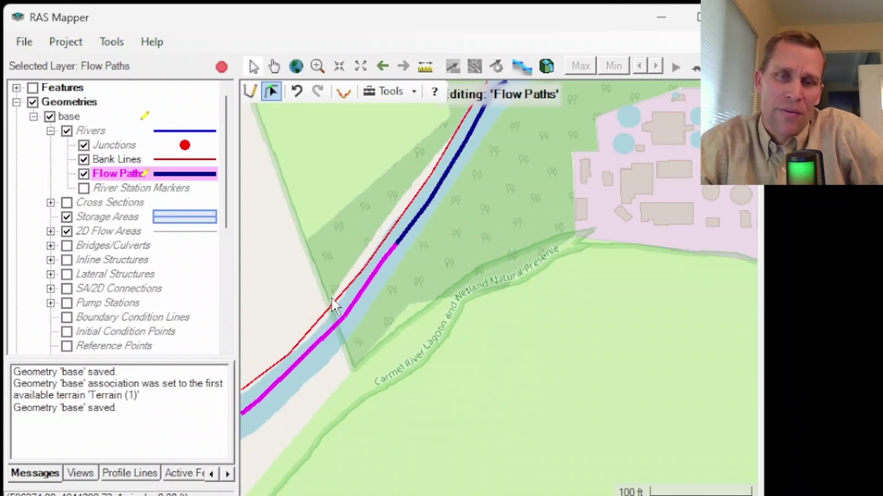
drag(503, 247, 389, 107)
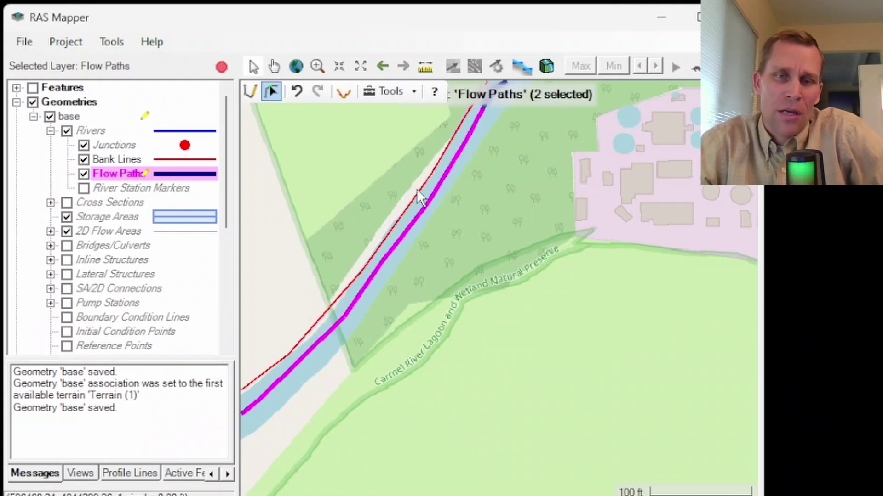
click(396, 212)
drag(492, 307, 399, 240)
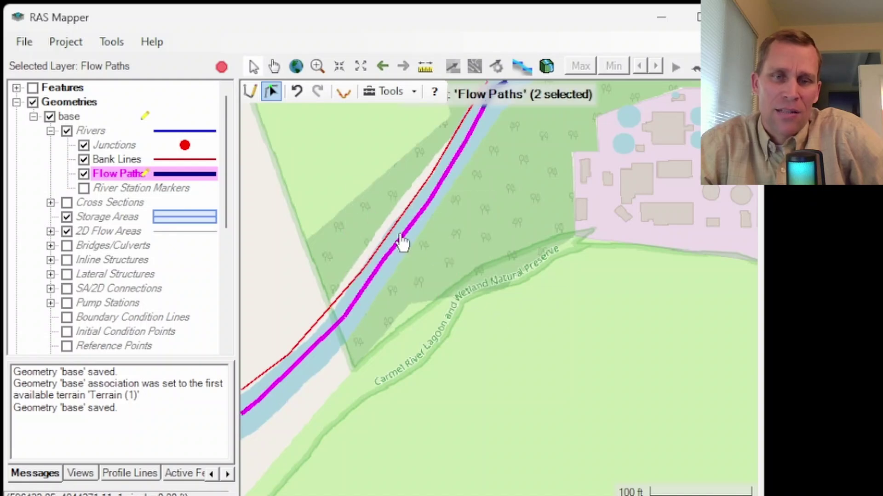
- Merge the two selected pieces back into one flow path with Merge Features (2)
right_click(422, 228)
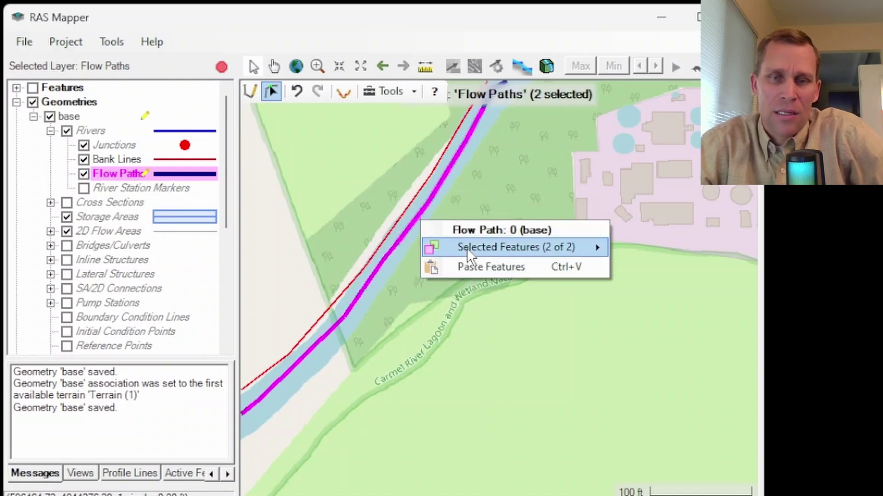
mouse_move(512, 248)
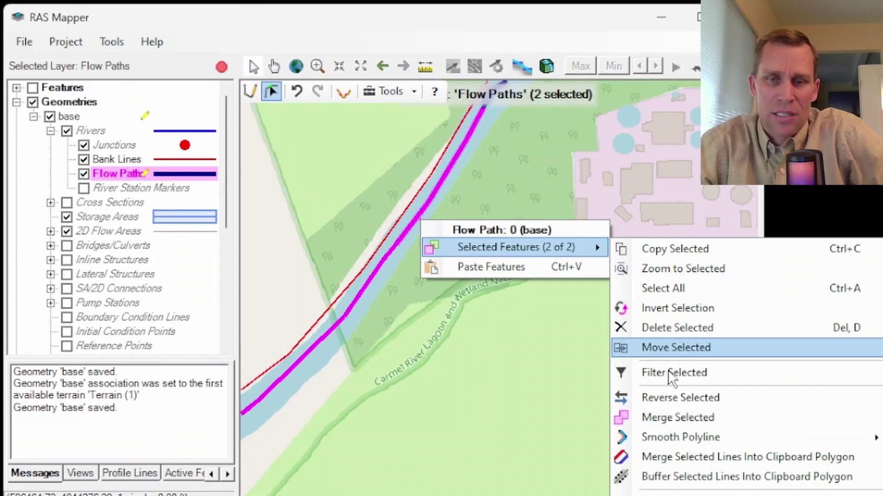
click(413, 95)
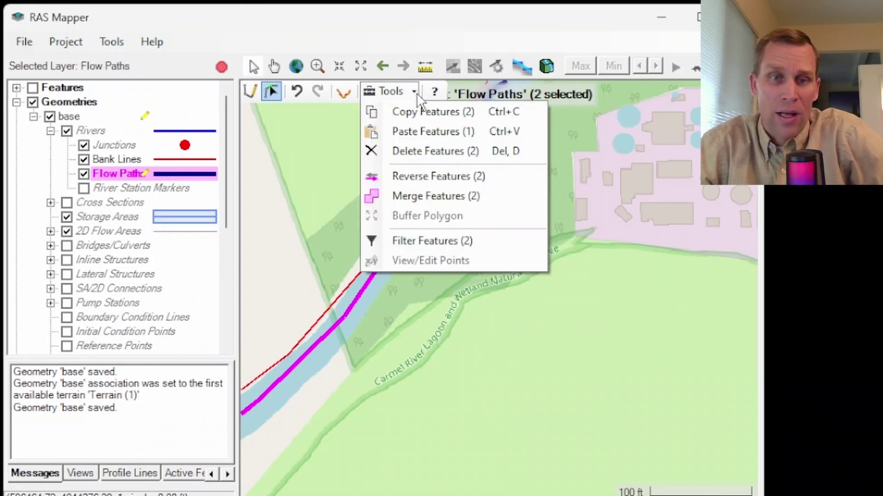
click(434, 199)
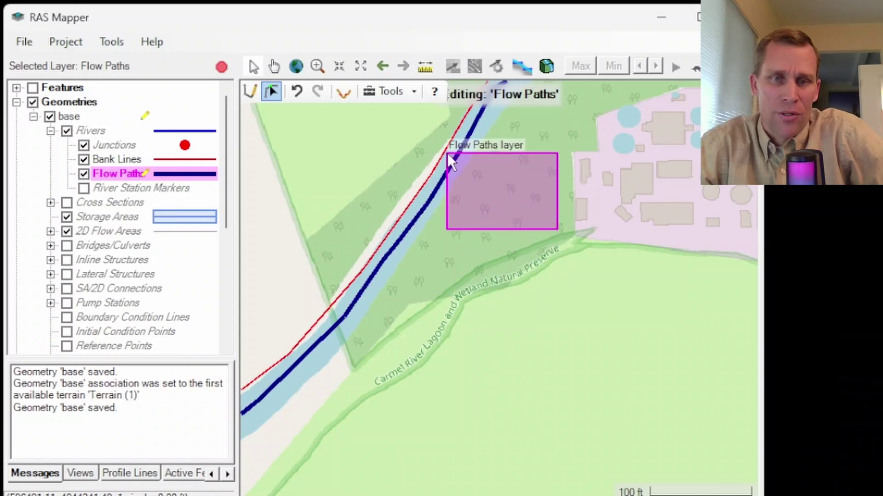
- Reverse the merged flow path and plot its terrain profile again
click(332, 338)
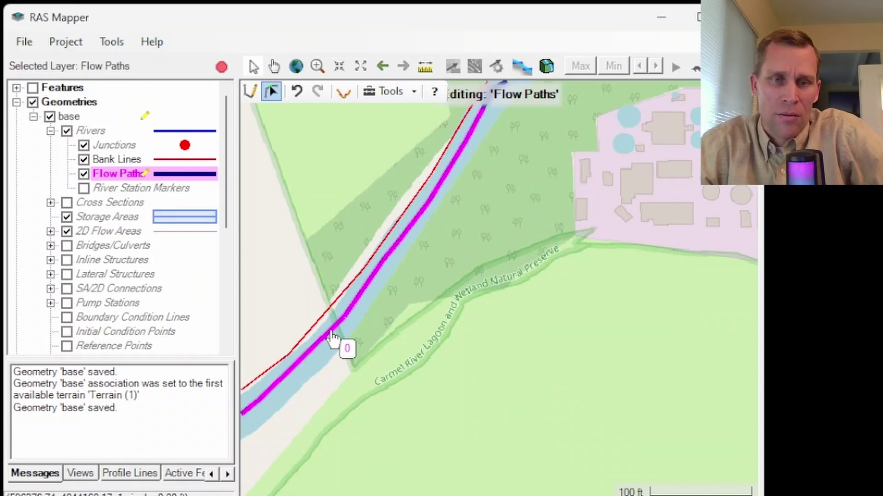
right_click(331, 339)
mouse_move(411, 358)
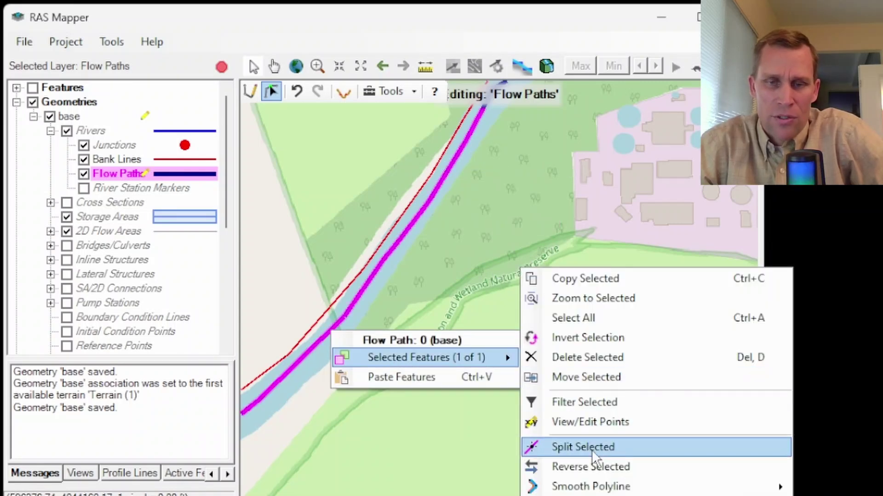
click(593, 466)
drag(459, 328, 360, 263)
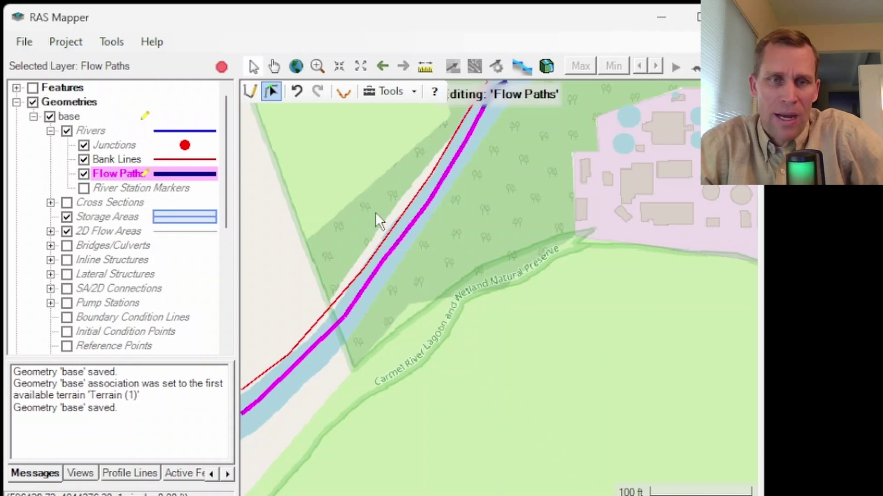
click(345, 94)
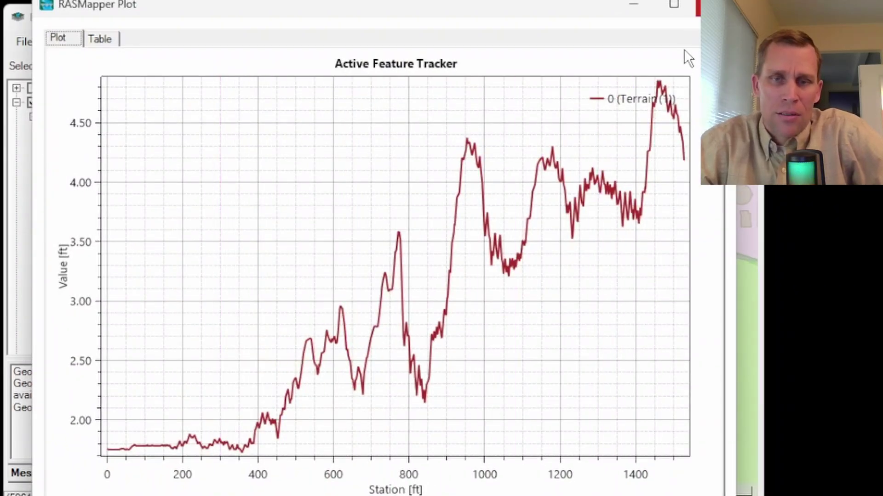
- Close the profile plot, zoom out to the whole flow path, and bring up its Selected Features menu
click(698, 4)
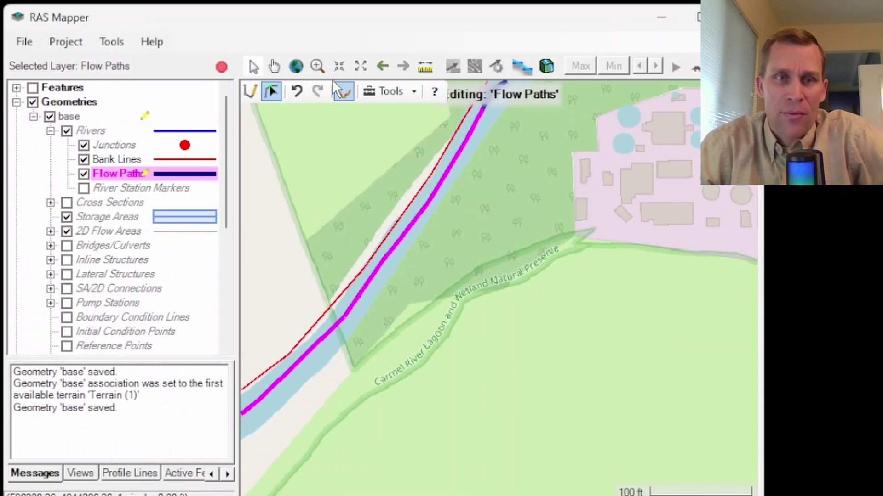
scroll(394, 271, down, 3)
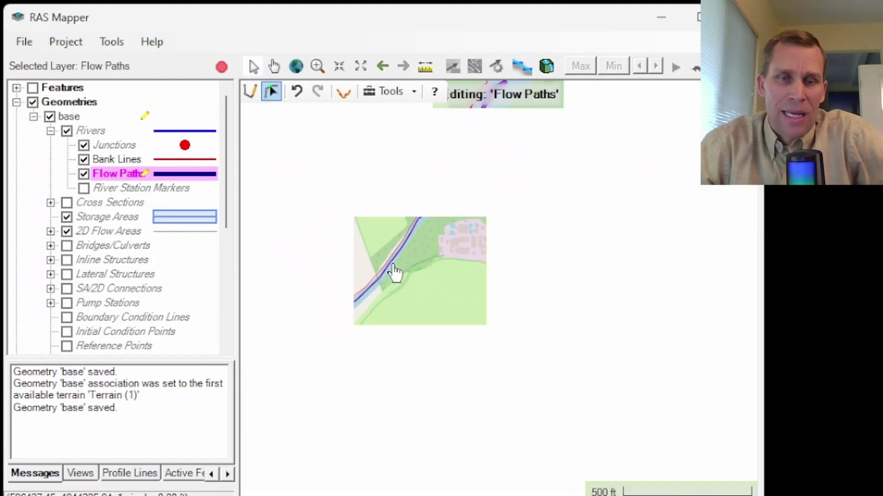
scroll(407, 258, up, 1)
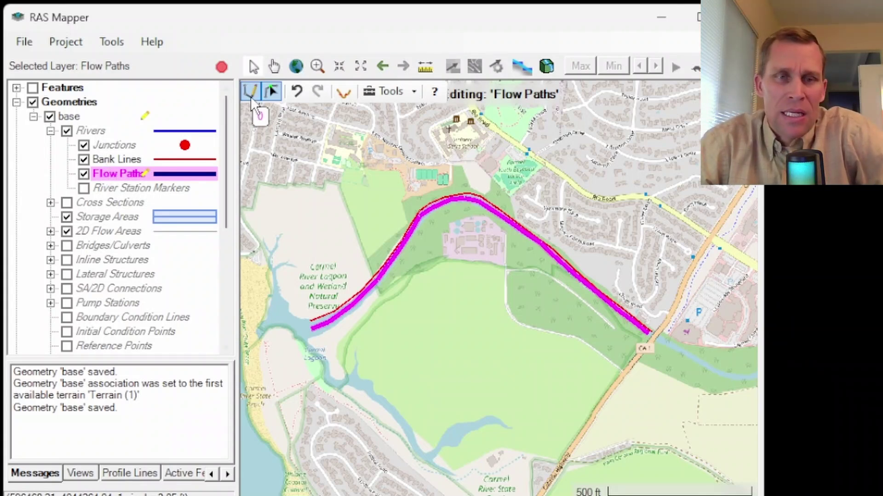
click(344, 93)
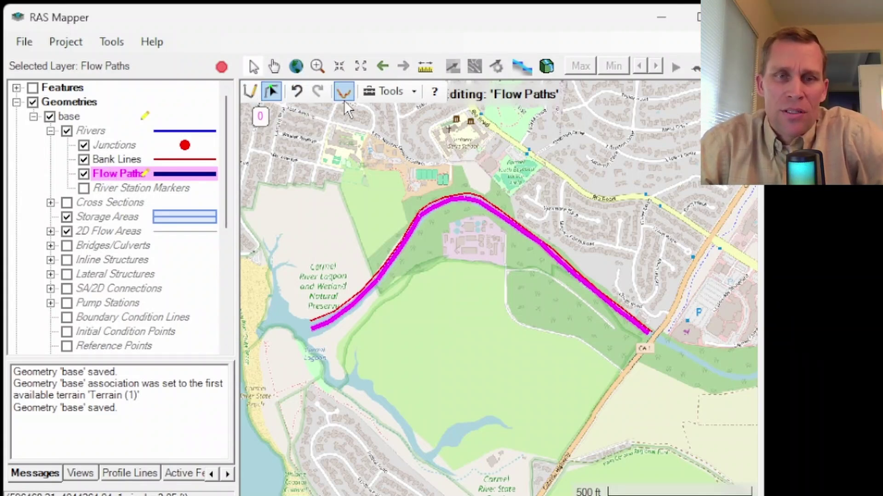
right_click(450, 199)
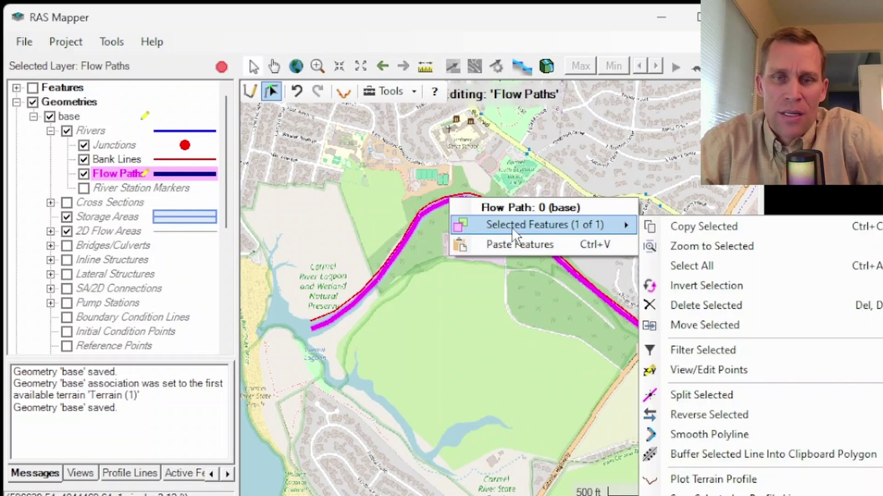
mouse_move(511, 227)
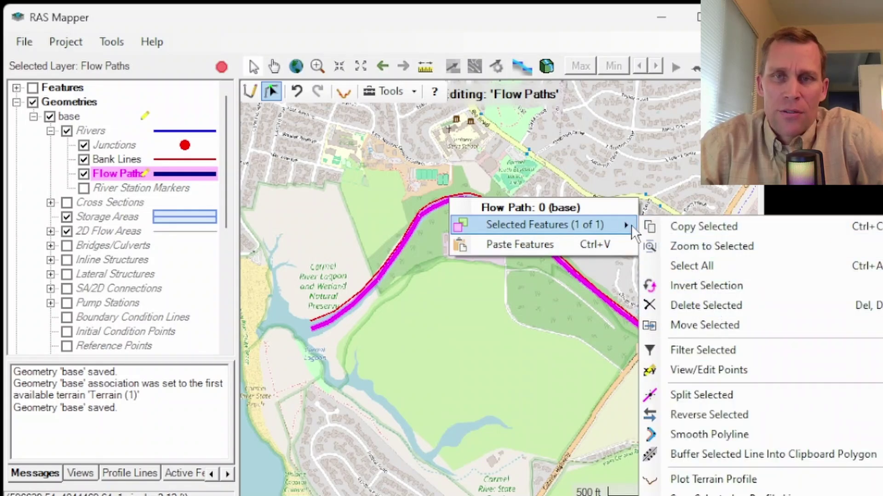